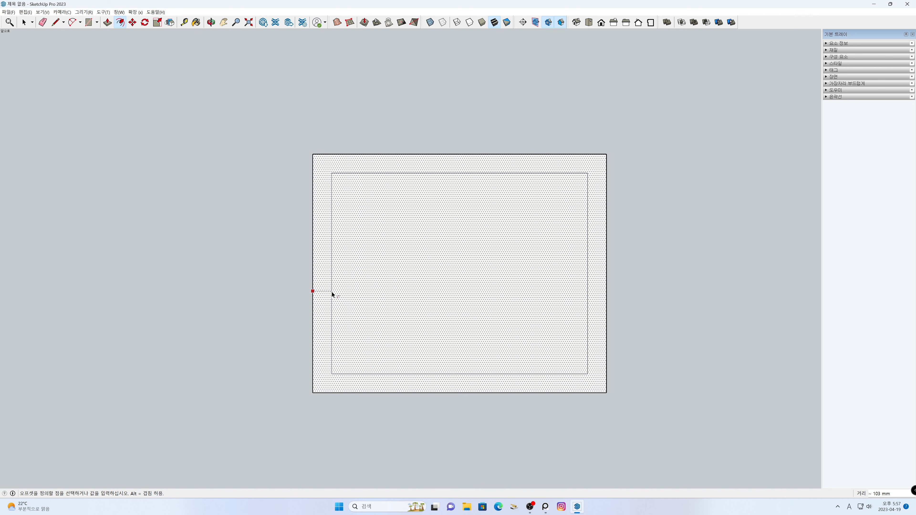
# Step: Offset the rectangle's outline 40 mm inward and measure the width of the resulting border
pyautogui.press('Return')
pyautogui.press('space')
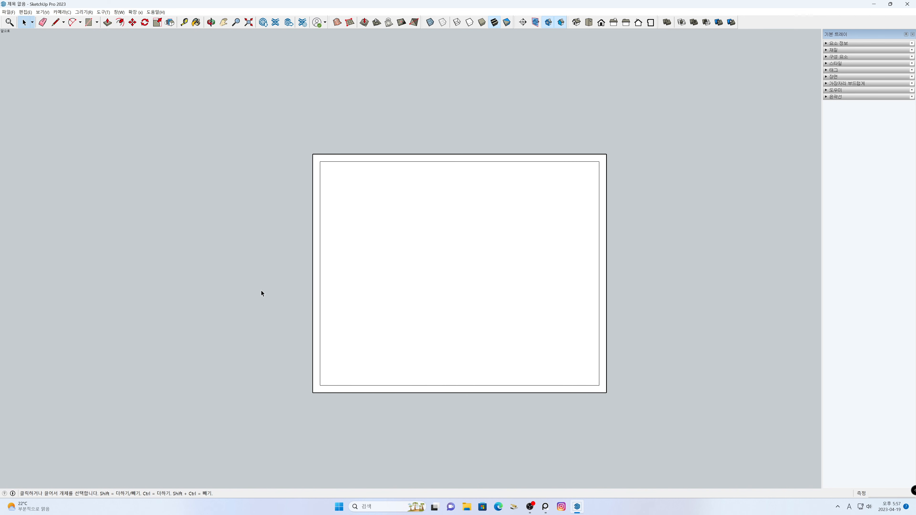
pyautogui.press('t')
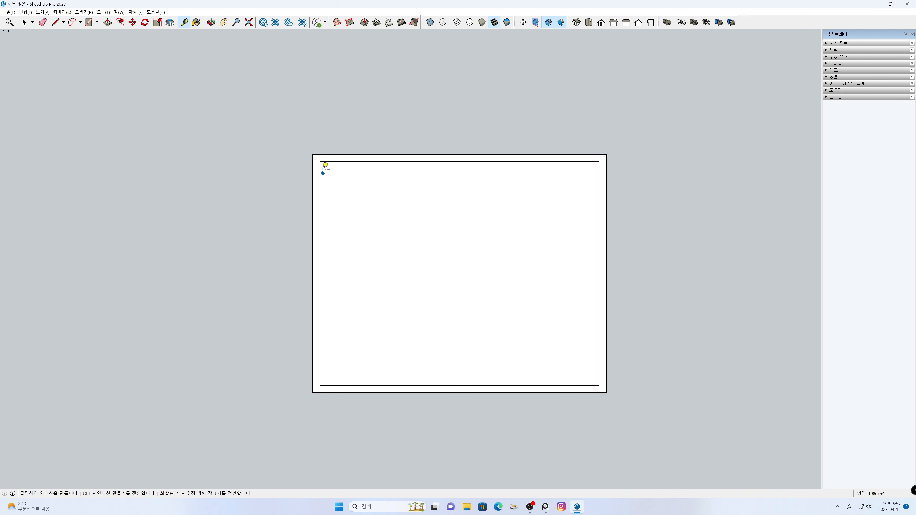
pyautogui.click(320, 161)
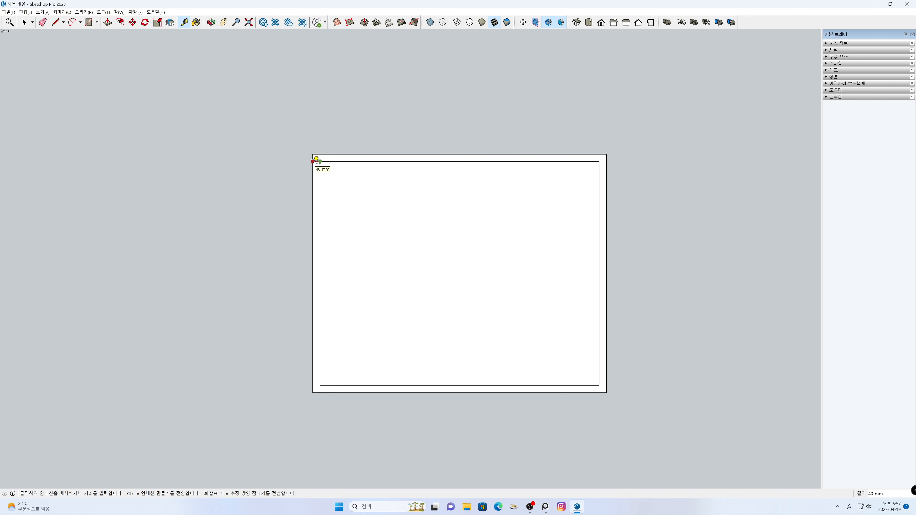
pyautogui.press('Escape')
pyautogui.press('space')
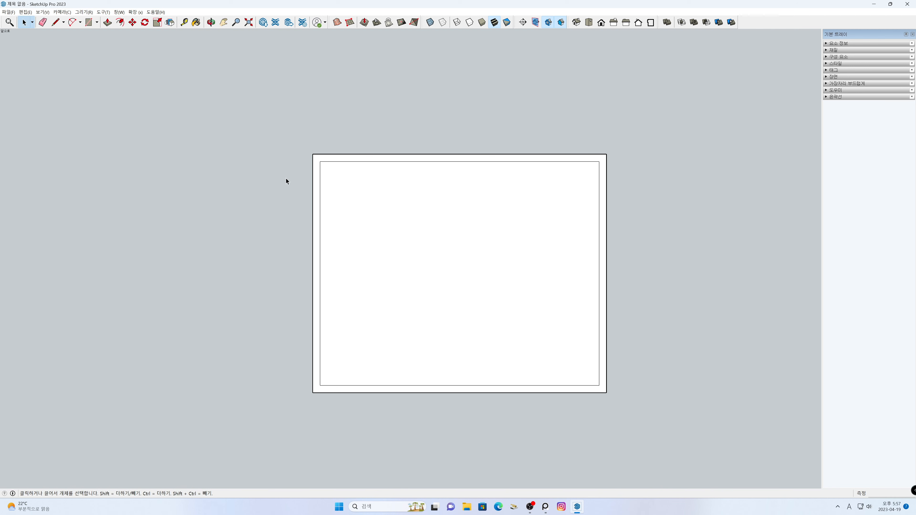
# Step: Group the outer border face together with its edges as the window frame
pyautogui.doubleClick(315, 178)
pyautogui.rightClick(316, 178)
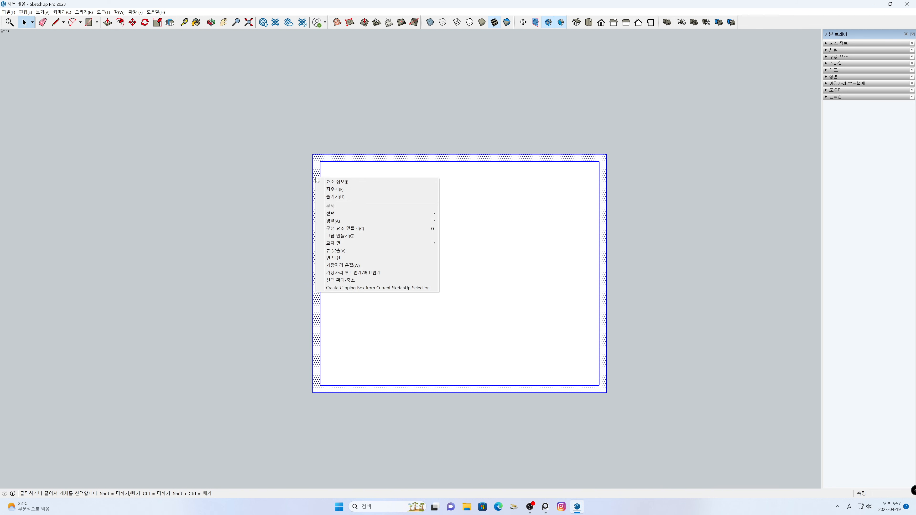
pyautogui.click(334, 237)
pyautogui.click(281, 239)
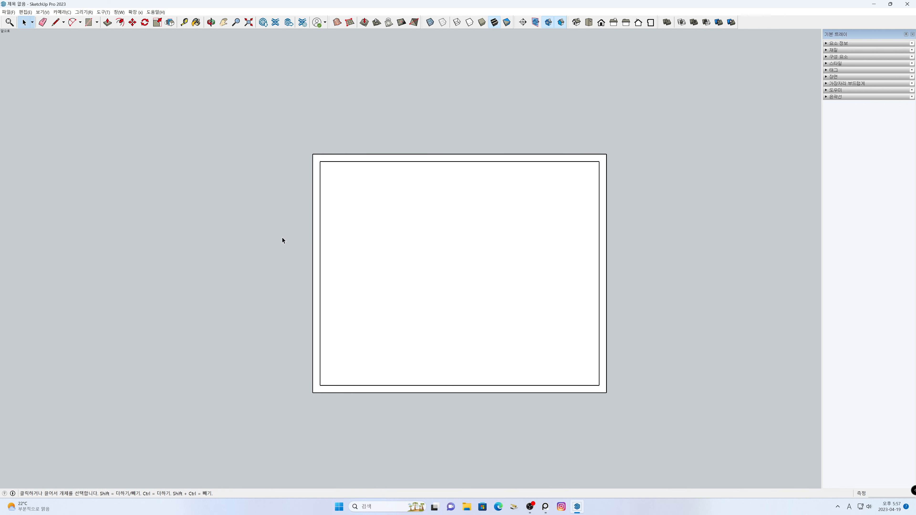
# Step: Place a vertical guide 800 mm from the frame's left edge, through the midpoint of its top edge
pyautogui.press('t')
pyautogui.click(312, 233)
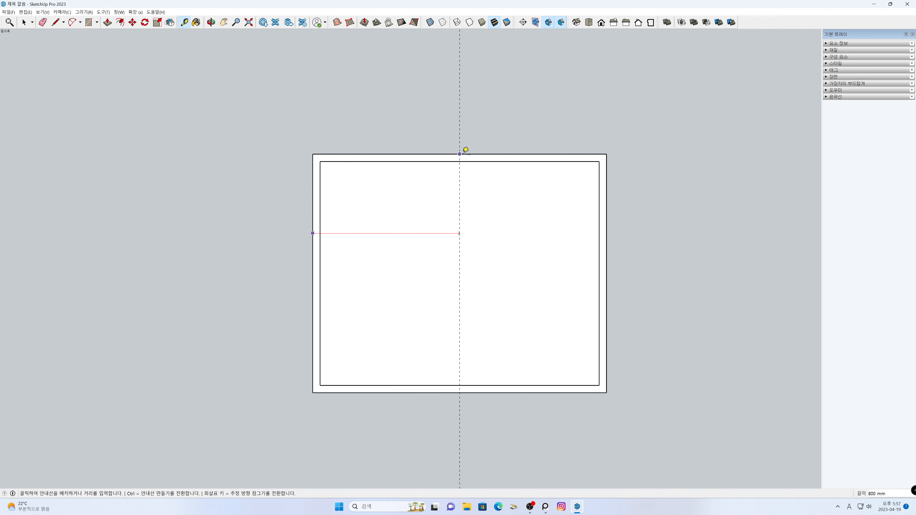
pyautogui.click(464, 150)
pyautogui.press('space')
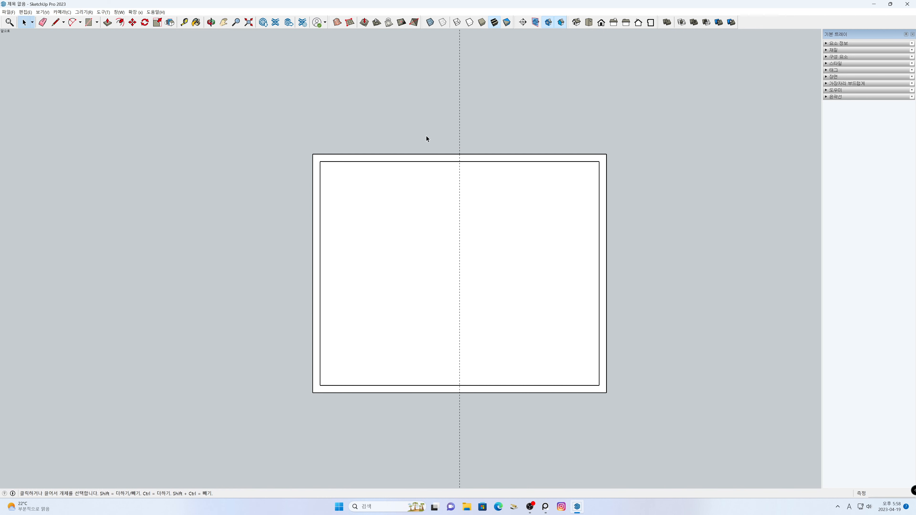
# Step: Move the left edge of the inner face onto the vertical centre guide
pyautogui.moveTo(284, 126); pyautogui.dragTo(373, 425)
pyautogui.press('m')
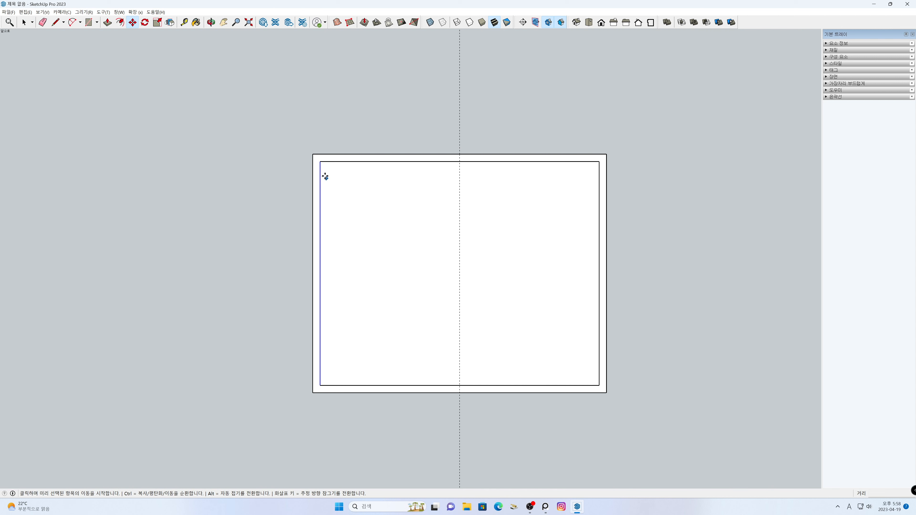
pyautogui.moveTo(321, 162); pyautogui.dragTo(459, 162)
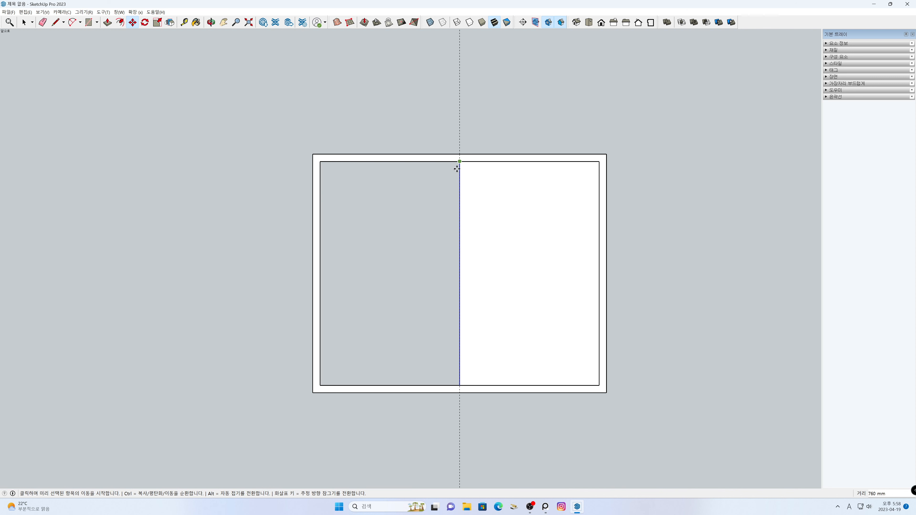
# Step: Move the inner face's left edge 30 mm to the left of the centre guide
pyautogui.moveTo(460, 205); pyautogui.dragTo(442, 205)
pyautogui.write('30')
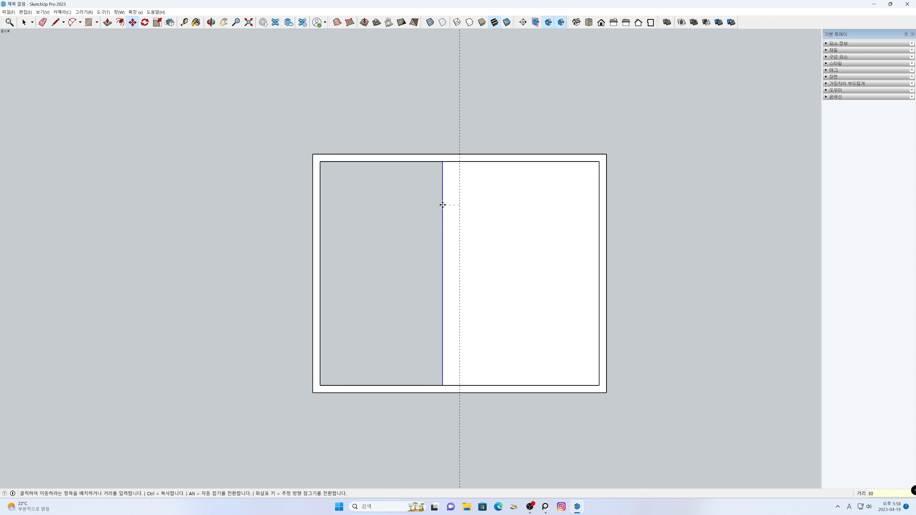
pyautogui.press('Return')
pyautogui.press('space')
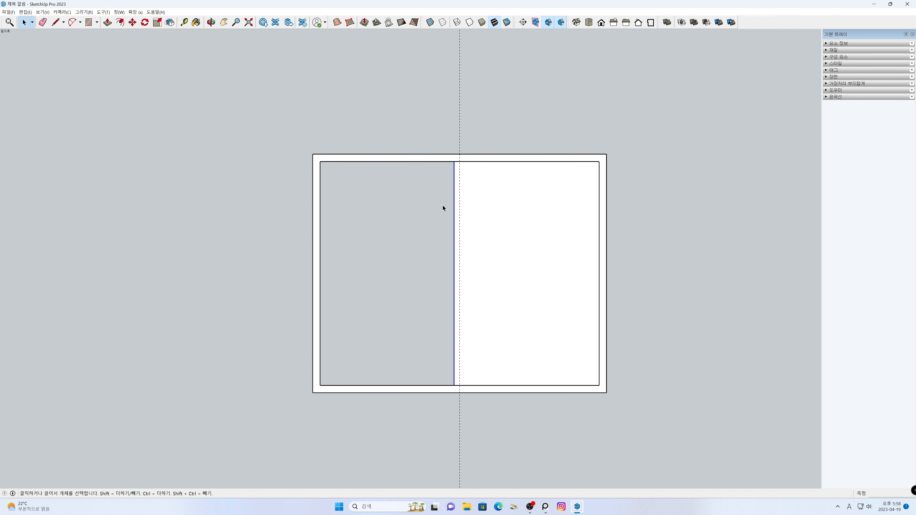
# Step: Measure the gap between the moved edge and the centre guide, and erase the guide
pyautogui.press('t')
pyautogui.click(459, 161)
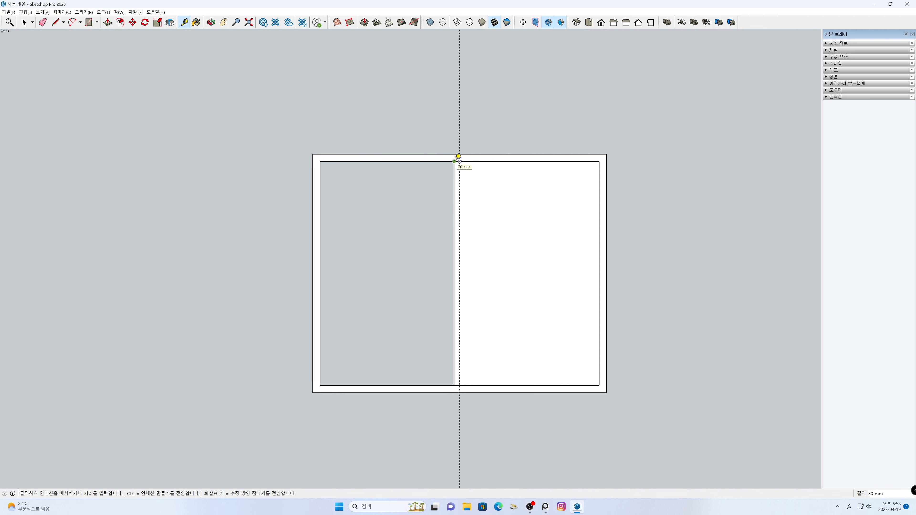
pyautogui.press('space')
pyautogui.press('e')
pyautogui.click(459, 132)
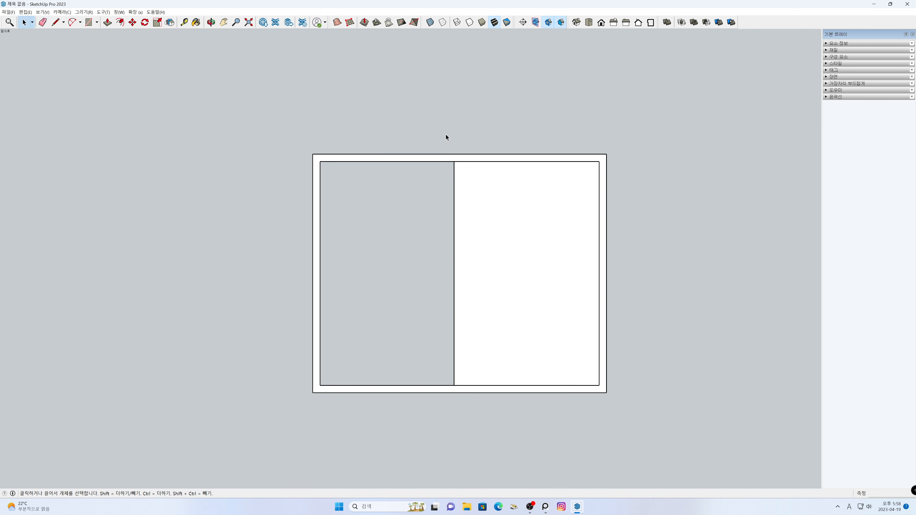
# Step: Offset the right panel's outline 60 mm inward and measure the sash border's width
pyautogui.press('f')
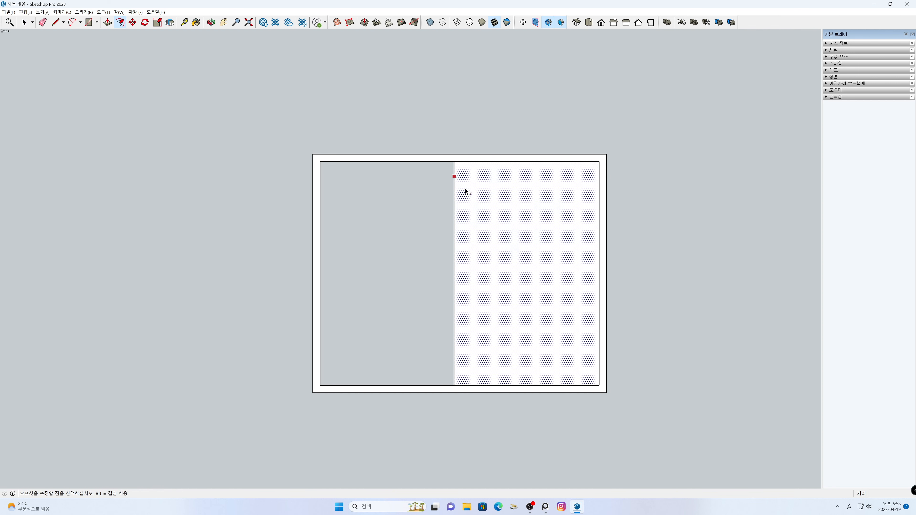
pyautogui.click(465, 217)
pyautogui.click(484, 217)
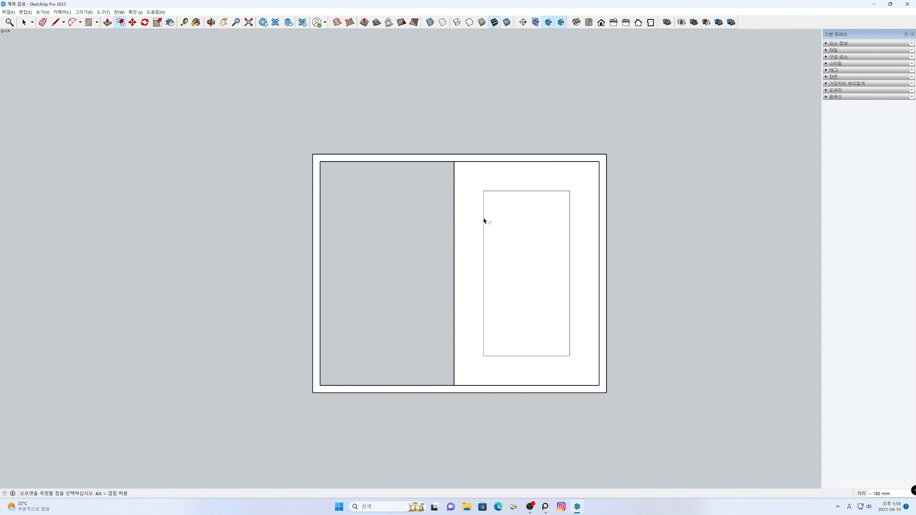
pyautogui.press('Return')
pyautogui.press('space')
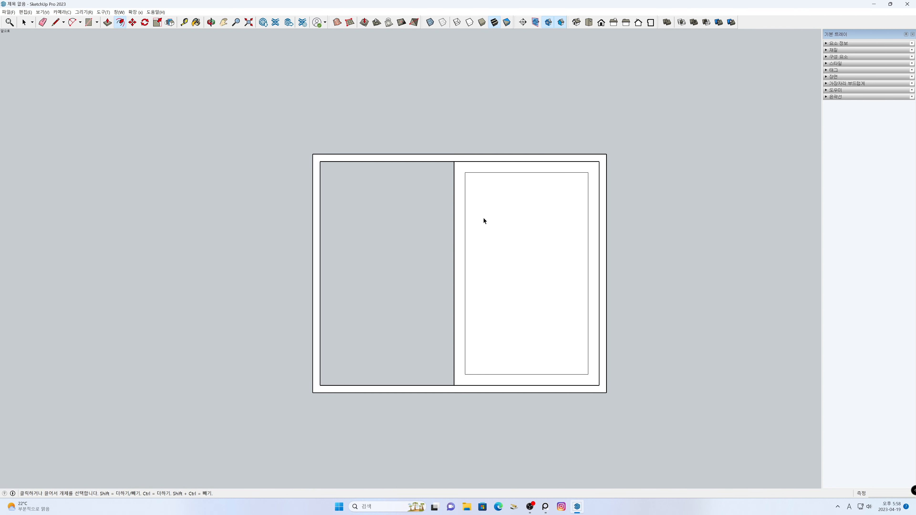
pyautogui.press('t')
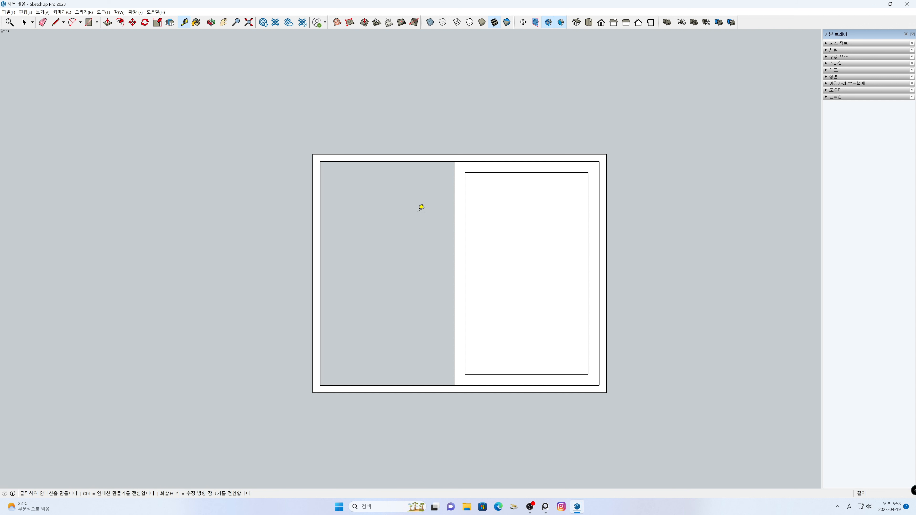
pyautogui.click(465, 172)
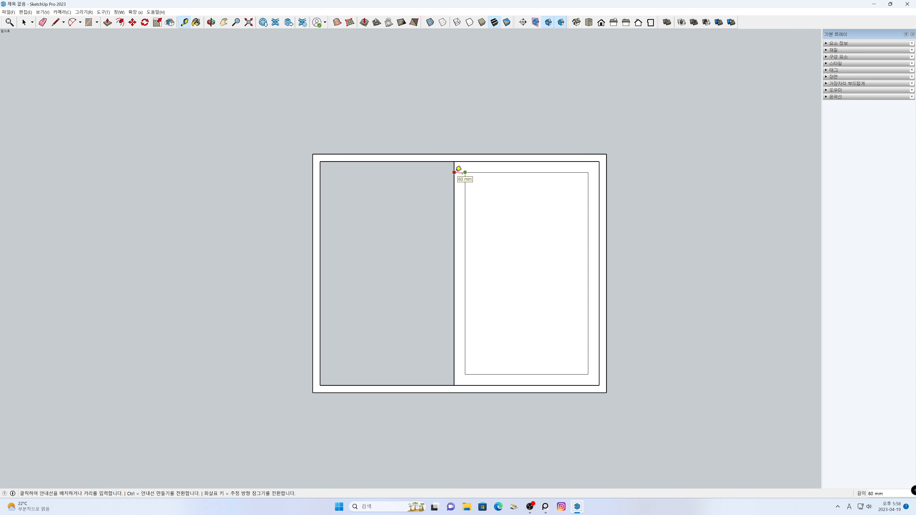
pyautogui.press('space')
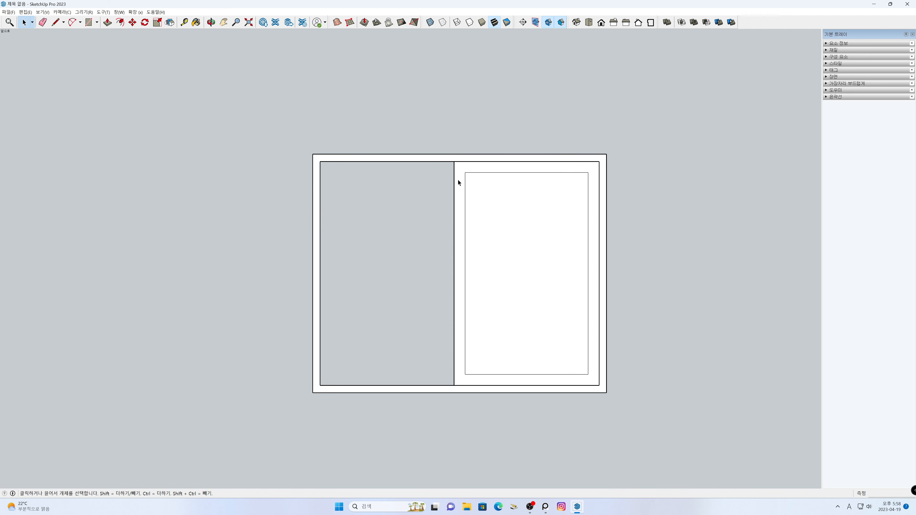
# Step: Group the right panel's sash border and its inner glass face as two separate groups
pyautogui.doubleClick(458, 179)
pyautogui.rightClick(458, 180)
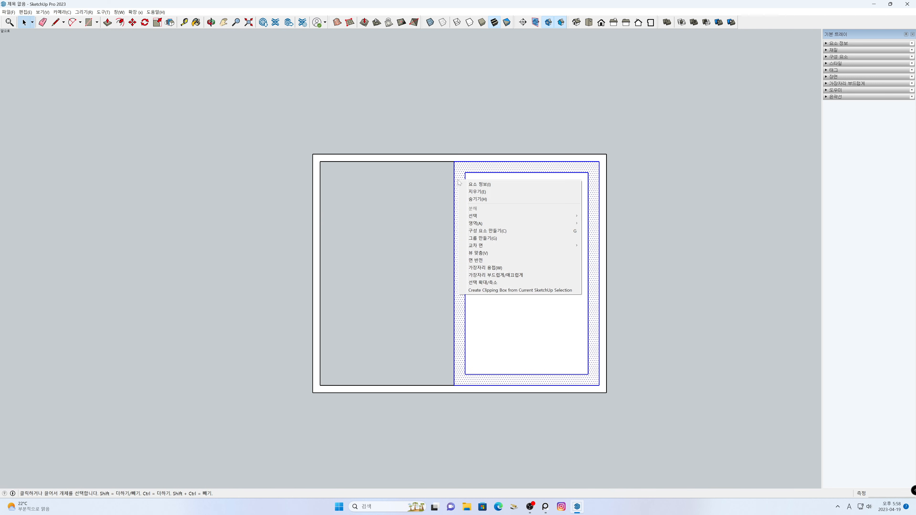
pyautogui.click(482, 238)
pyautogui.doubleClick(504, 233)
pyautogui.rightClick(504, 233)
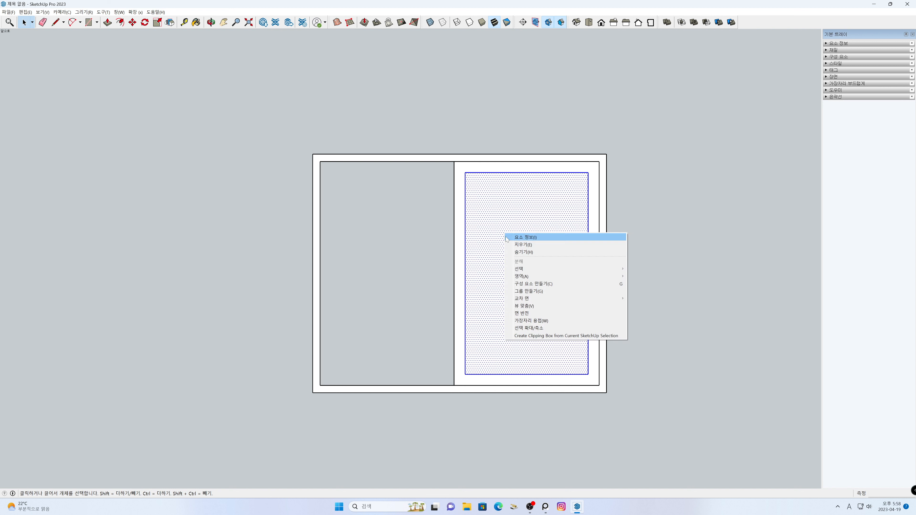
pyautogui.click(537, 292)
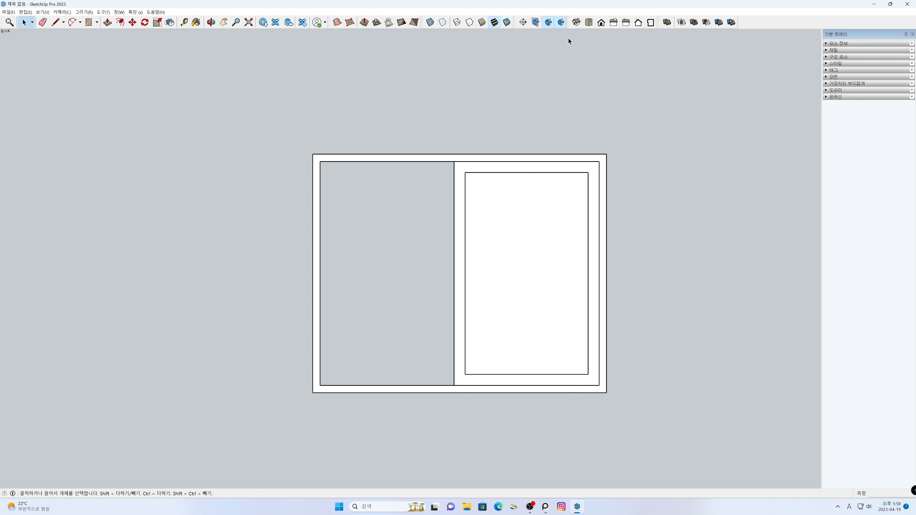
# Step: Switch to the isometric view with perspective projection
pyautogui.click(577, 23)
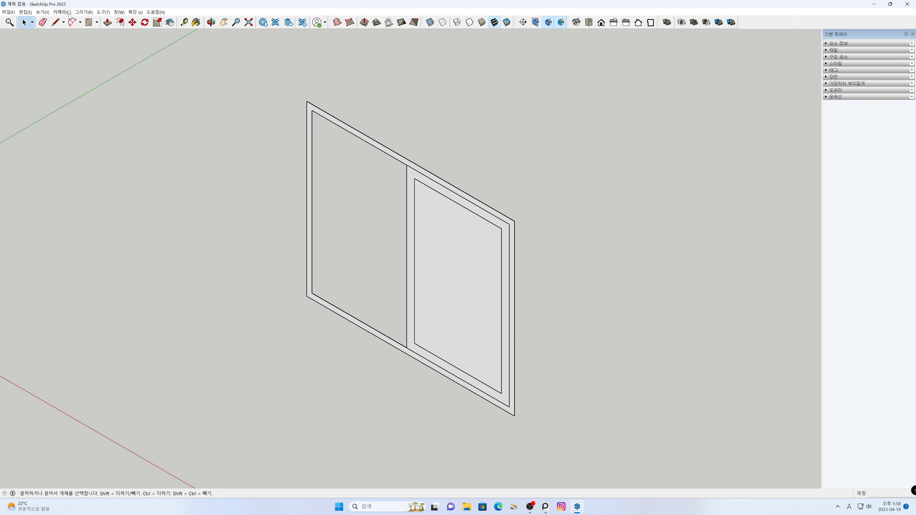
pyautogui.click(62, 12)
pyautogui.click(80, 52)
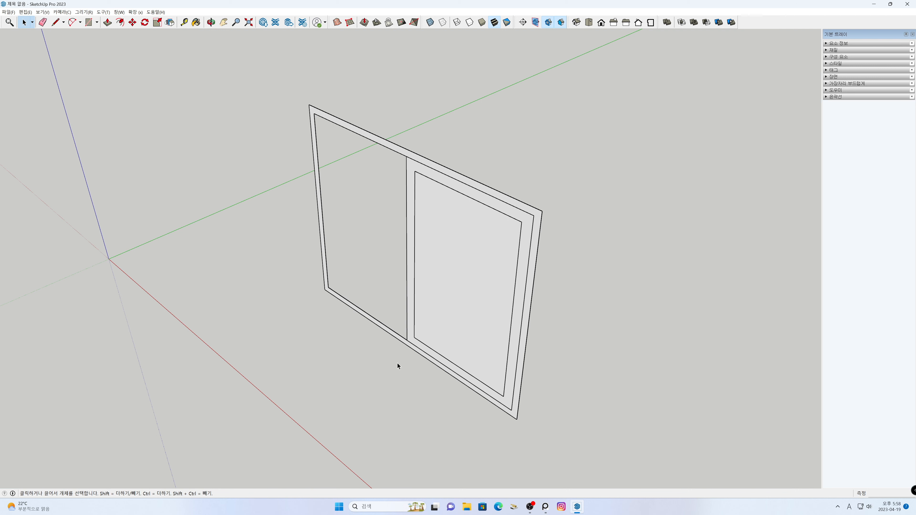
# Step: Extrude the outer frame's face 100 mm inside its group using Push/Pull
pyautogui.doubleClick(339, 297)
pyautogui.click(339, 297)
pyautogui.press('h')
pyautogui.press('p')
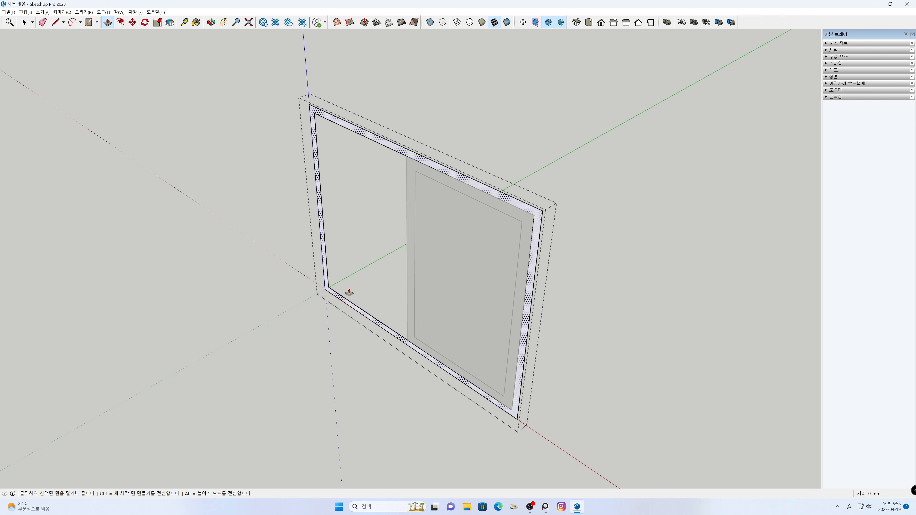
pyautogui.click(344, 299)
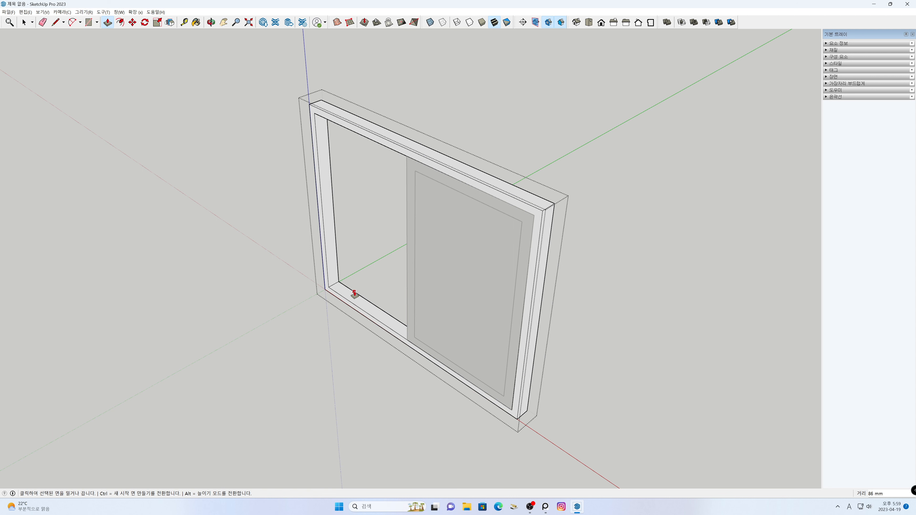
pyautogui.write('100')
pyautogui.press('Return')
pyautogui.press('space')
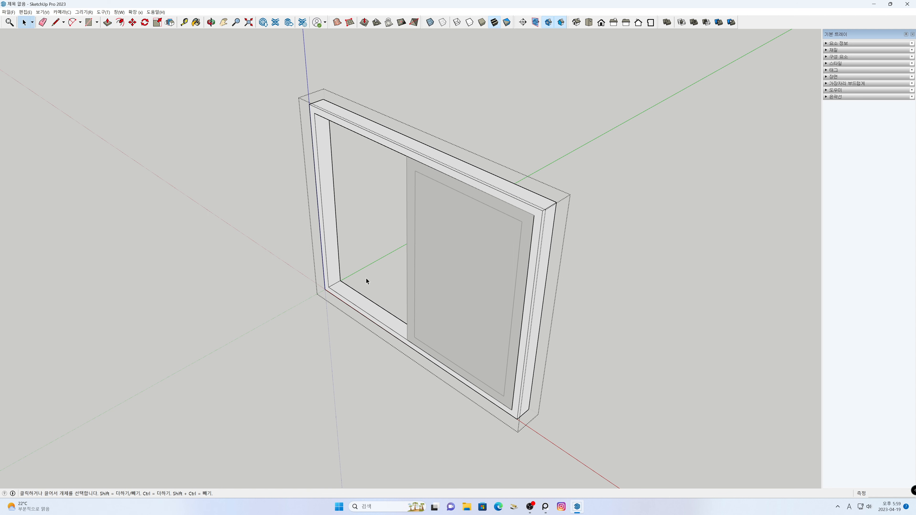
pyautogui.click(328, 319)
# Step: Measure the extruded outer frame's depth at its lower-left inner corner
pyautogui.press('h')
pyautogui.moveTo(367, 290); pyautogui.dragTo(467, 276)
pyautogui.scroll(2, 421, 278)
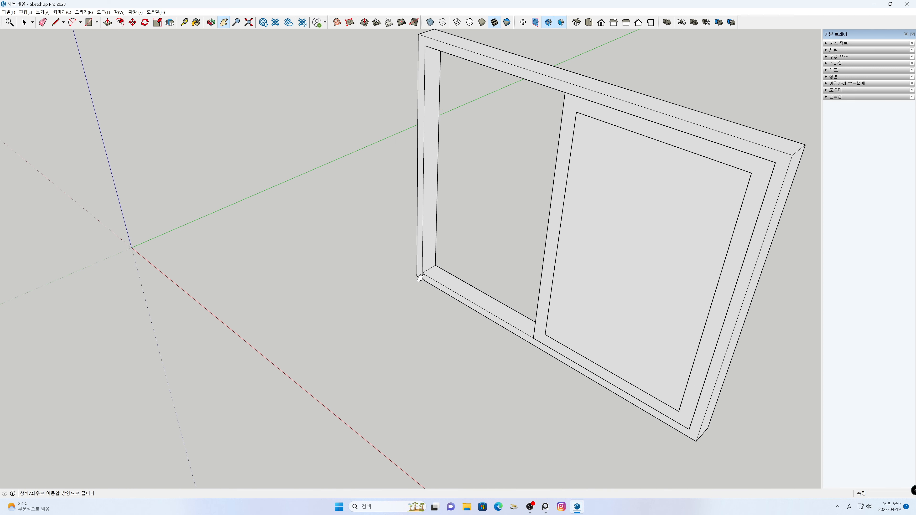
pyautogui.scroll(2, 421, 278)
pyautogui.press('t')
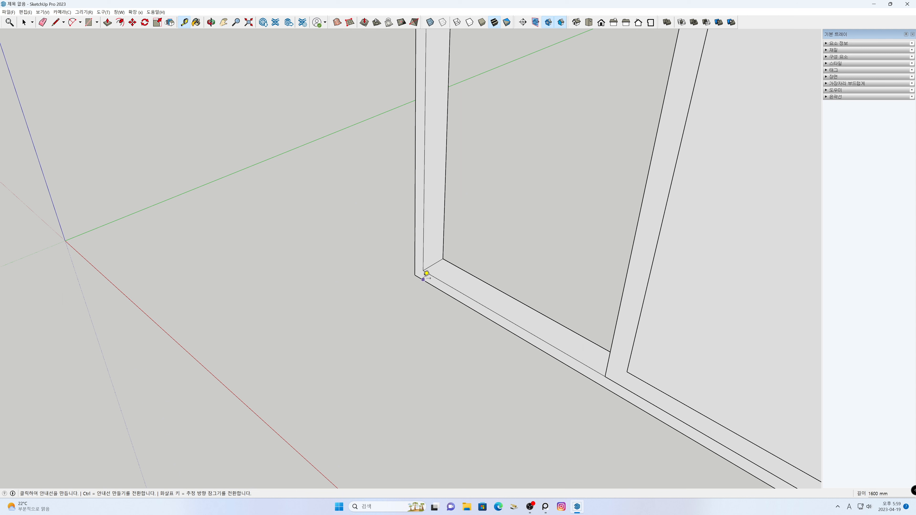
pyautogui.click(423, 270)
pyautogui.click(443, 259)
pyautogui.press('space')
pyautogui.scroll(-4, 461, 293)
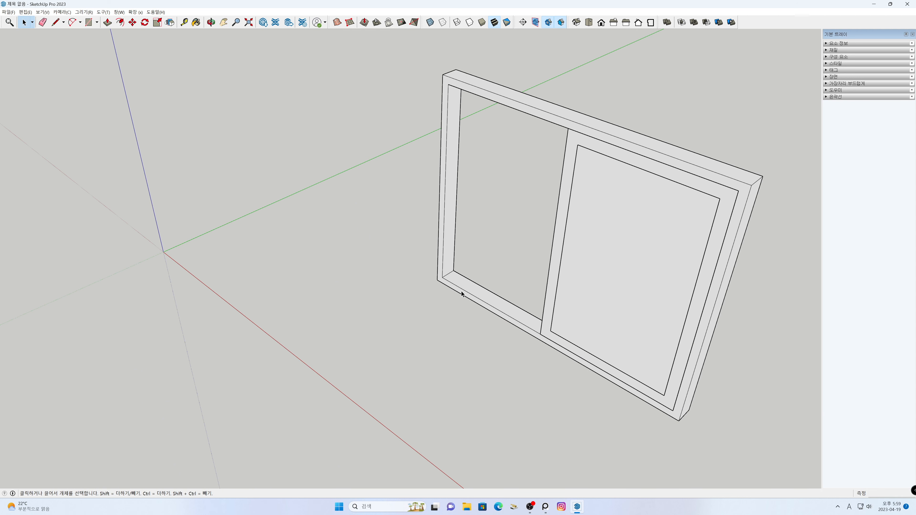
# Step: Extrude the right sash border's face 30 mm inside its group using Push/Pull
pyautogui.moveTo(459, 294); pyautogui.dragTo(829, 221, button='middle')
pyautogui.moveTo(494, 330)
pyautogui.keyDown('shift'); pyautogui.mouseDown(button='middle')
pyautogui.moveTo(558, 321)
pyautogui.moveTo(499, 326)
pyautogui.mouseUp(button='middle'); pyautogui.keyUp('shift')
pyautogui.scroll(2, 505, 327)
pyautogui.scroll(3, 500, 327)
pyautogui.press('space')
pyautogui.scroll(1, 487, 357)
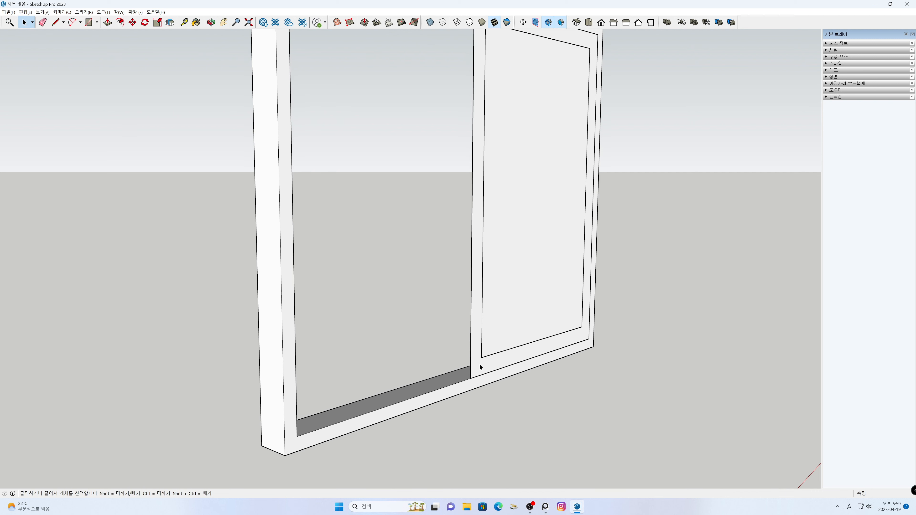
pyautogui.doubleClick(479, 366)
pyautogui.click(479, 367)
pyautogui.press('p')
pyautogui.click(475, 368)
pyautogui.click(447, 358)
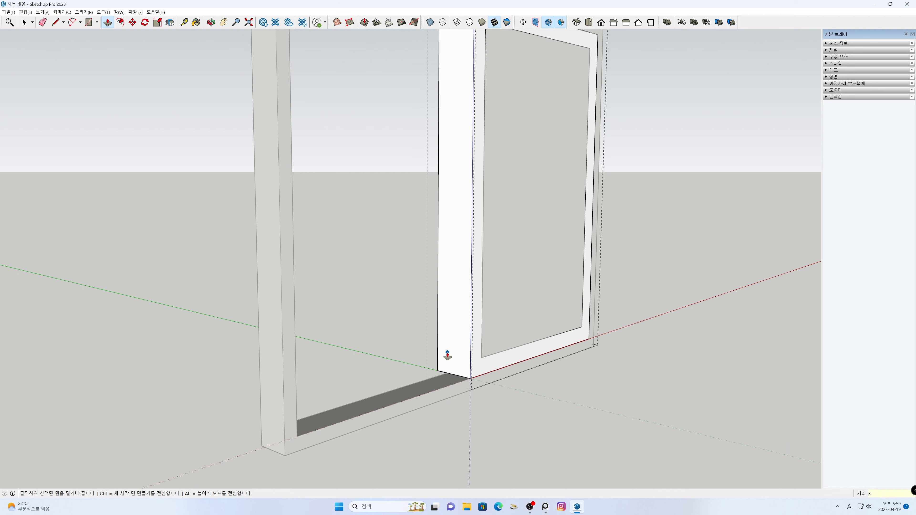
pyautogui.write('30')
pyautogui.press('Return')
pyautogui.moveTo(448, 356); pyautogui.dragTo(478, 441, button='middle')
pyautogui.press('space')
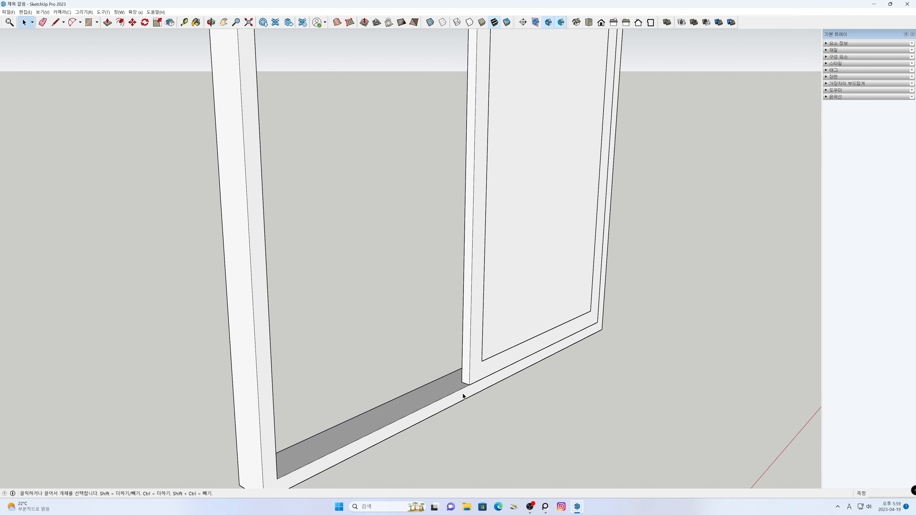
# Step: Measure the extruded sash border's thickness at its lower-left corner
pyautogui.scroll(3, 483, 401)
pyautogui.keyDown('shift'); pyautogui.moveTo(498, 395); pyautogui.dragTo(497, 352, button='middle'); pyautogui.keyUp('shift')
pyautogui.scroll(2, 483, 344)
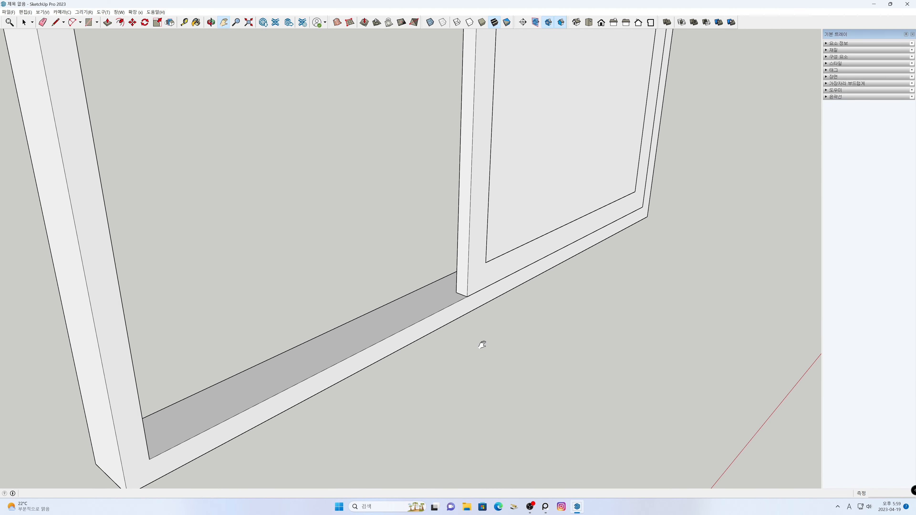
pyautogui.press('t')
pyautogui.click(471, 292)
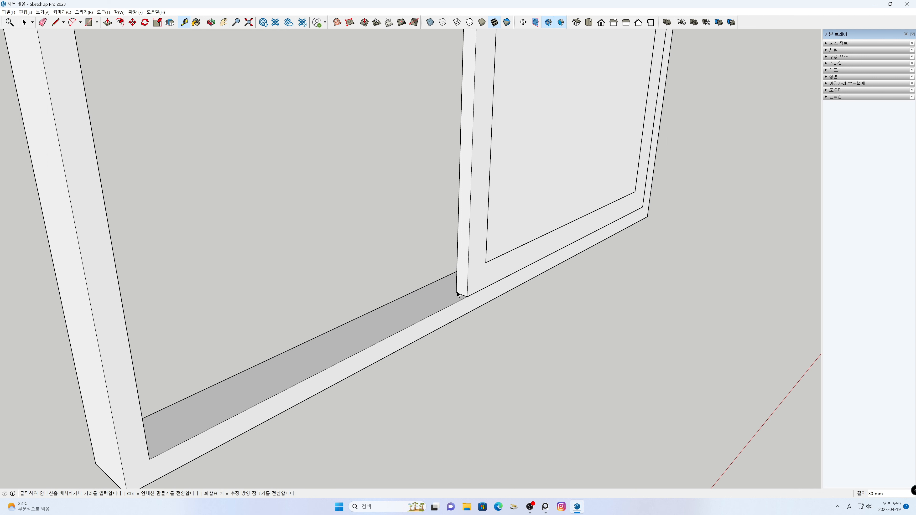
pyautogui.press('space')
# Step: Extrude the glass pane's face 10 mm inside its group using Push/Pull
pyautogui.scroll(-3, 498, 338)
pyautogui.press('h')
pyautogui.moveTo(576, 344); pyautogui.dragTo(521, 433)
pyautogui.scroll(-2, 517, 421)
pyautogui.press('space')
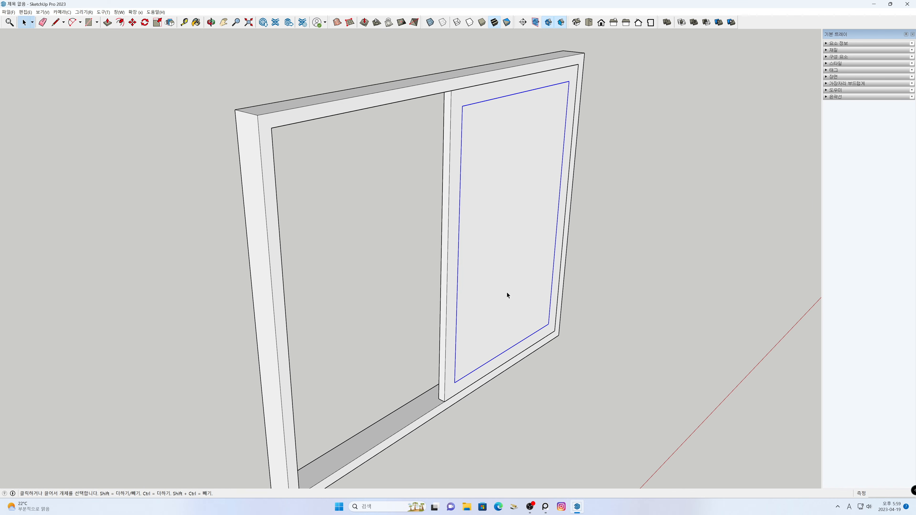
pyautogui.click(507, 295)
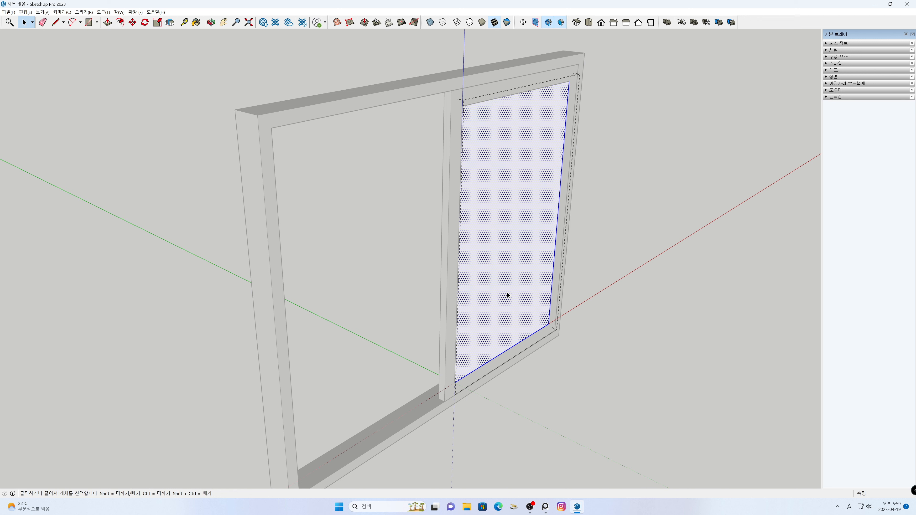
pyautogui.press('p')
pyautogui.click(506, 293)
pyautogui.click(451, 284)
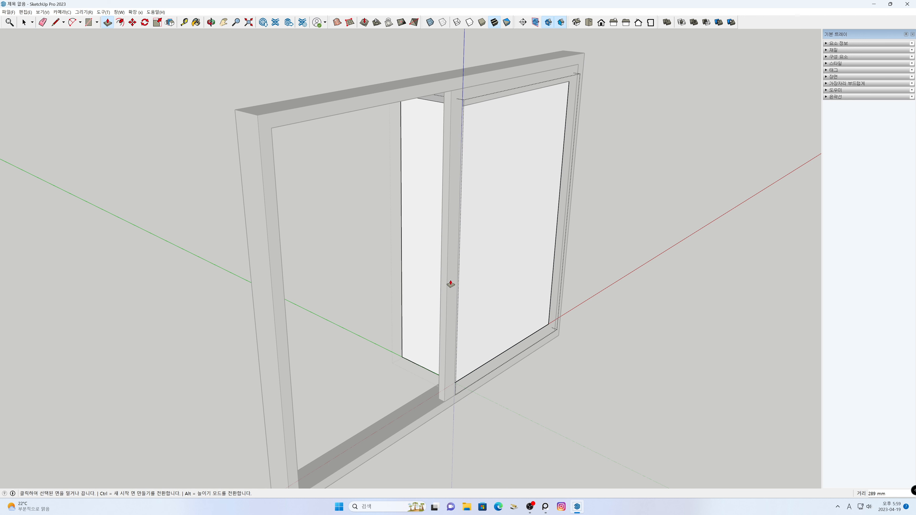
pyautogui.click(451, 285)
pyautogui.press('space')
pyautogui.click(410, 282)
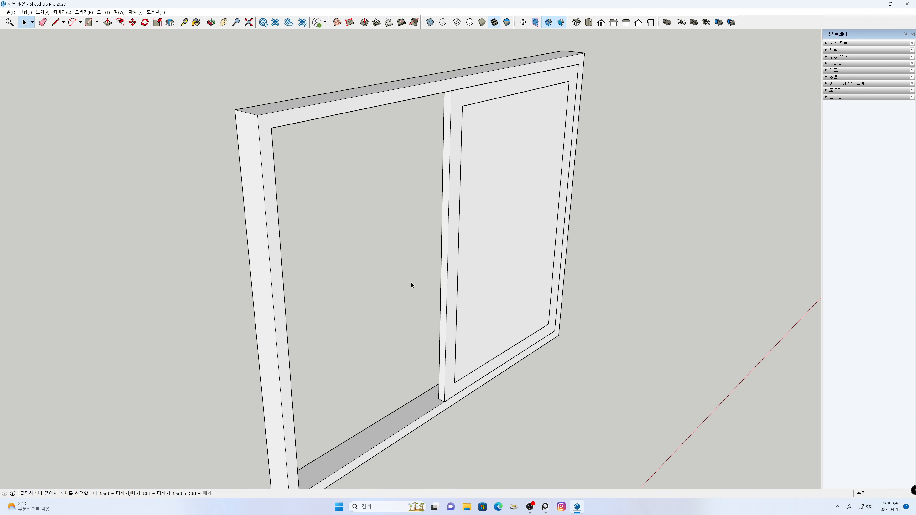
# Step: Paint the glass pane with the 회색 반투명 유리 material from the 유리 및 거울 collection
pyautogui.moveTo(409, 300); pyautogui.dragTo(378, 269, button='middle')
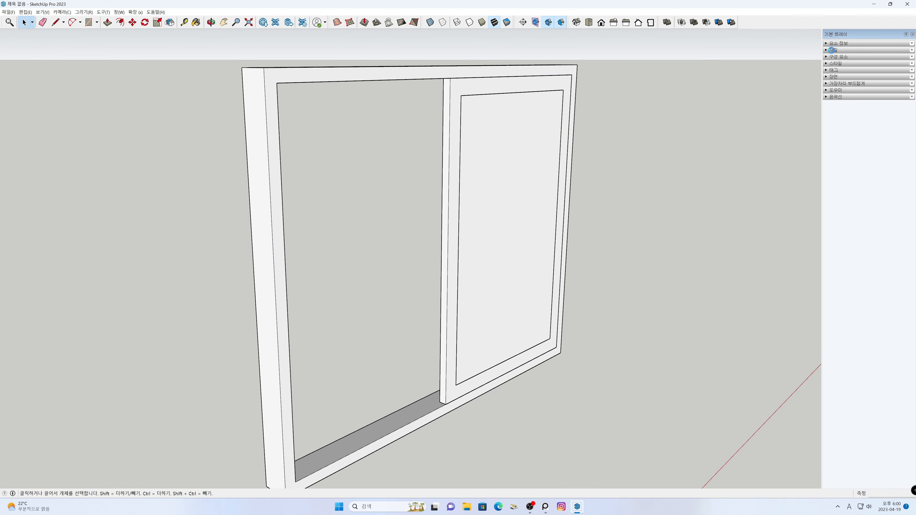
pyautogui.click(833, 50)
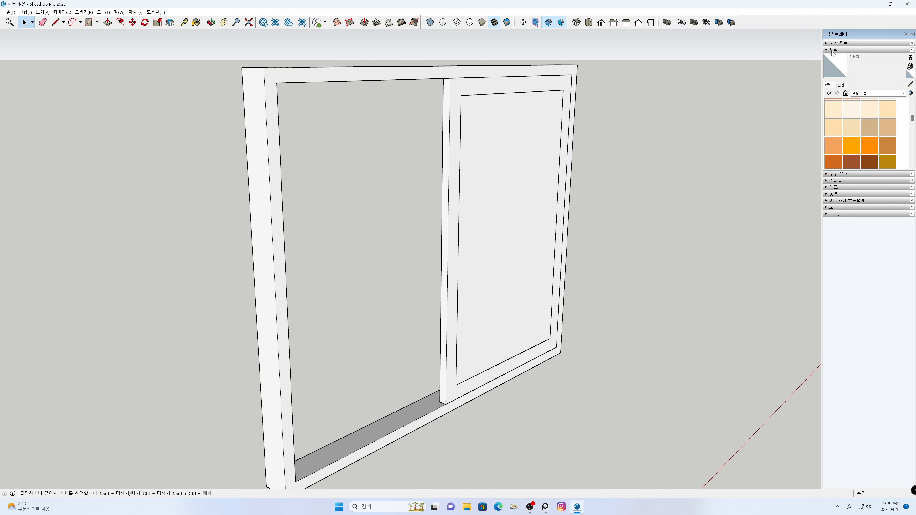
pyautogui.click(904, 93)
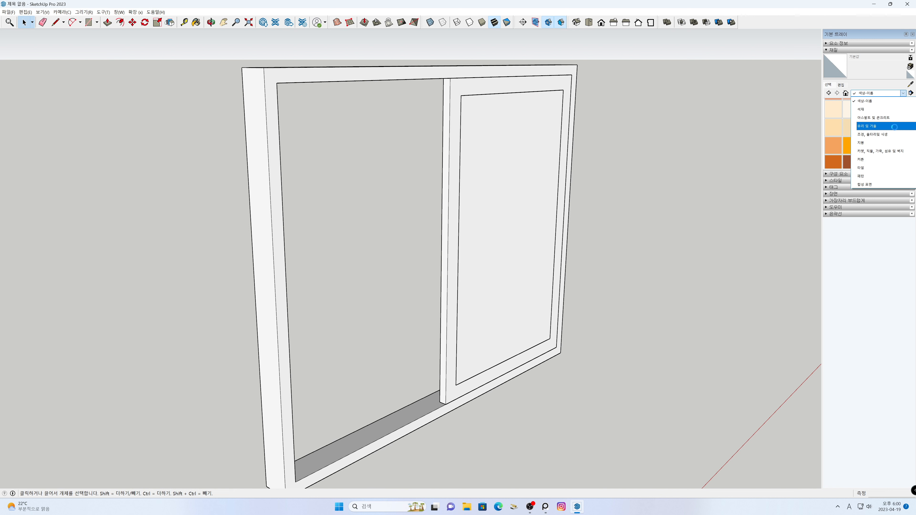
pyautogui.click(880, 126)
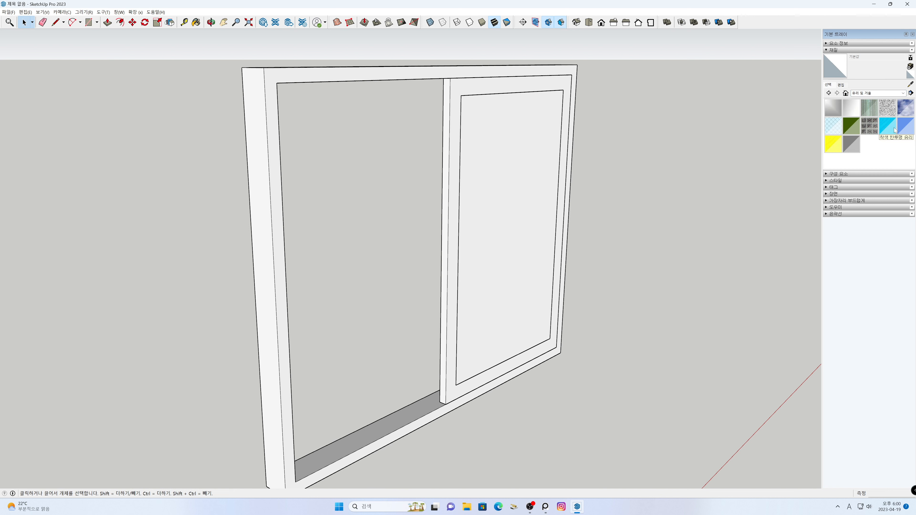
pyautogui.click(853, 145)
pyautogui.click(524, 283)
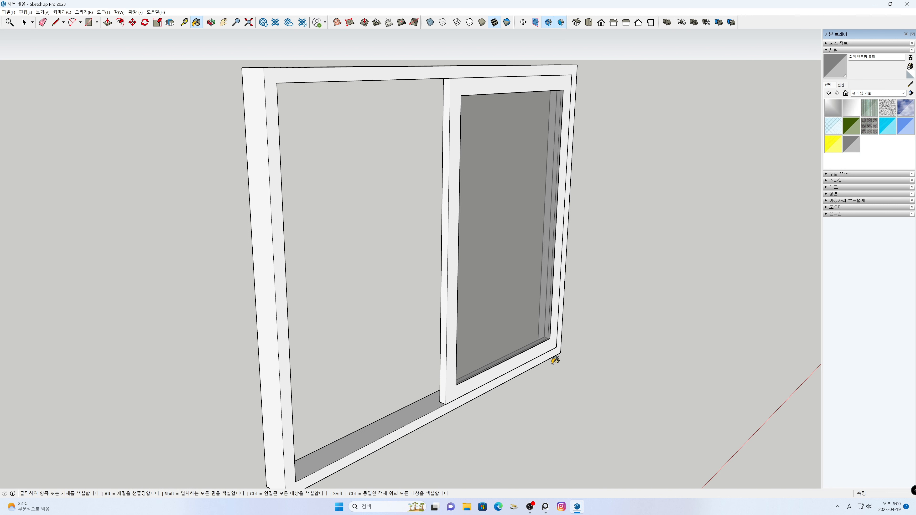
# Step: Select the glass pane, switch to wireframe display and measure the pane's thickness at its lower-right corner
pyautogui.press('space')
pyautogui.moveTo(546, 362); pyautogui.dragTo(552, 363, button='middle')
pyautogui.scroll(6, 553, 363)
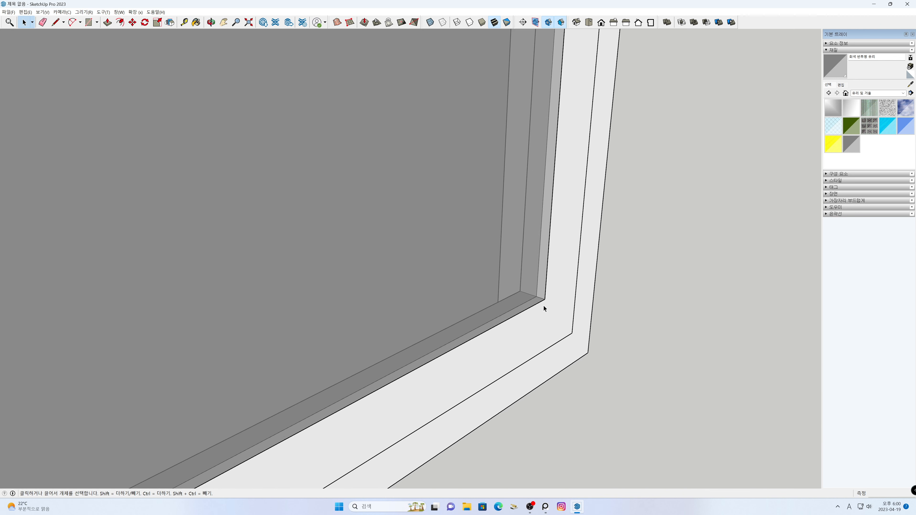
pyautogui.moveTo(543, 306); pyautogui.dragTo(546, 336, button='middle')
pyautogui.scroll(3, 543, 318)
pyautogui.keyDown('shift'); pyautogui.moveTo(521, 266); pyautogui.dragTo(456, 235, button='middle'); pyautogui.keyUp('shift')
pyautogui.click(409, 193)
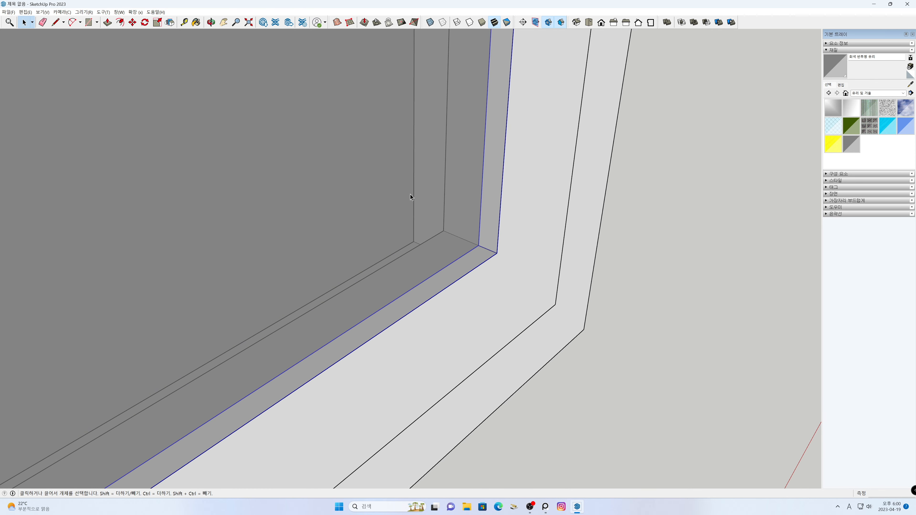
pyautogui.click(458, 22)
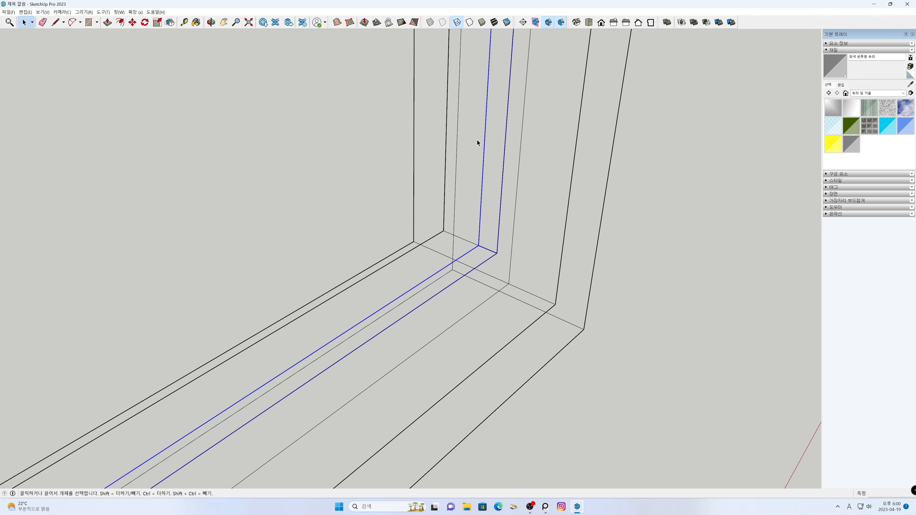
pyautogui.press('t')
pyautogui.click(497, 253)
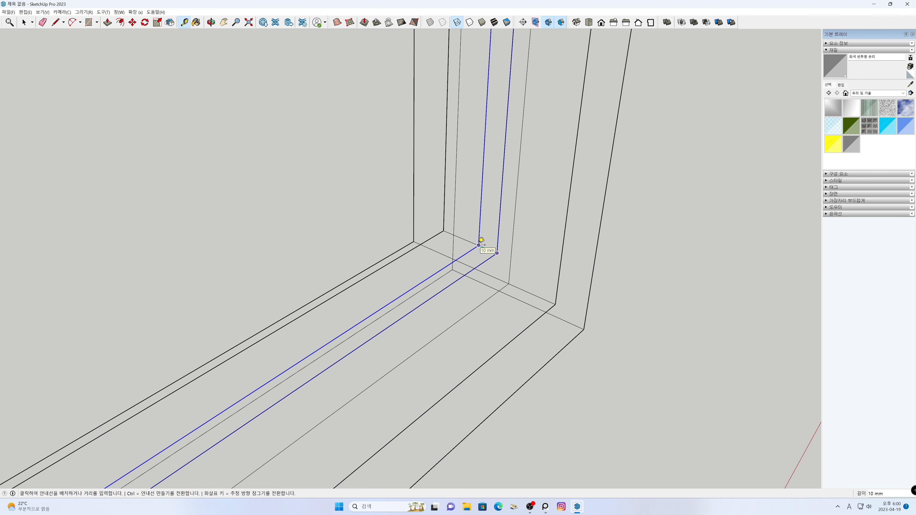
pyautogui.press('space')
# Step: Move the glass pane 10 mm back into the sash's depth and restore the textured shaded display
pyautogui.scroll(2, 478, 248)
pyautogui.press('m')
pyautogui.click(491, 250)
pyautogui.click(468, 241)
pyautogui.press('space')
pyautogui.click(494, 22)
pyautogui.scroll(-5, 515, 239)
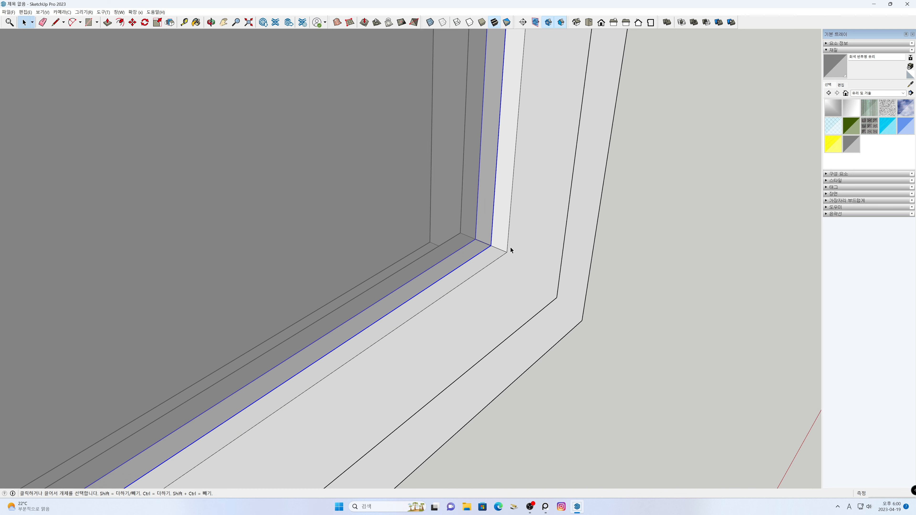
# Step: Group the sash border and the glass pane together
pyautogui.moveTo(403, 248)
pyautogui.mouseDown(button='middle')
pyautogui.moveTo(710, 239)
pyautogui.moveTo(446, 223)
pyautogui.moveTo(574, 260)
pyautogui.moveTo(232, 200)
pyautogui.moveTo(155, 205)
pyautogui.mouseUp(button='middle')
pyautogui.scroll(-5, 540, 251)
pyautogui.moveTo(351, 226); pyautogui.dragTo(391, 277, button='middle')
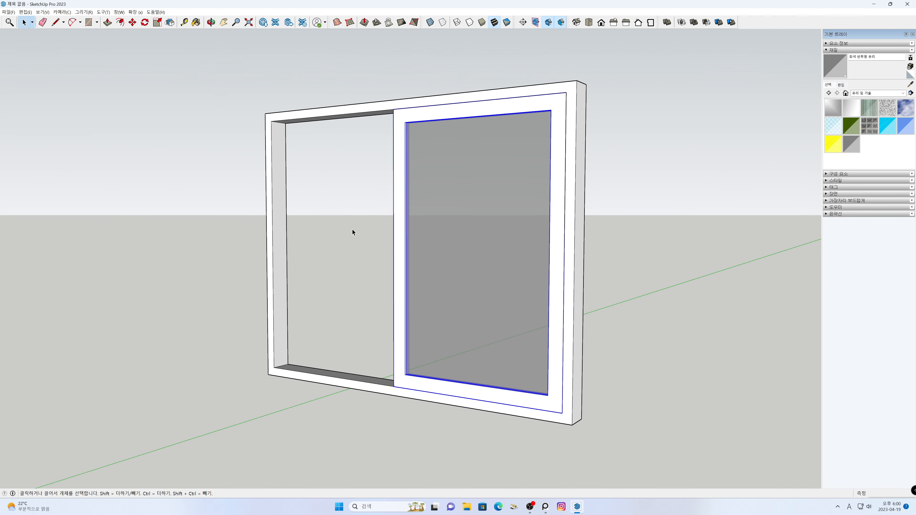
pyautogui.rightClick(401, 233)
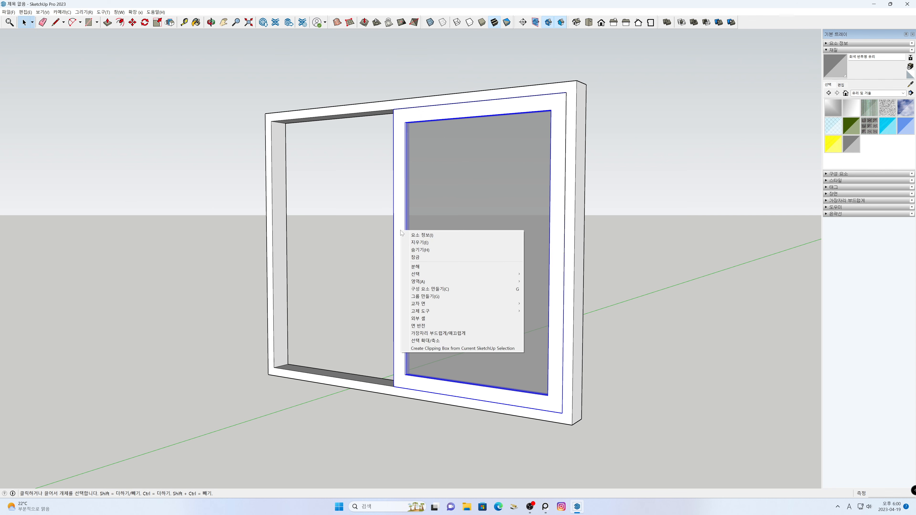
pyautogui.click(423, 296)
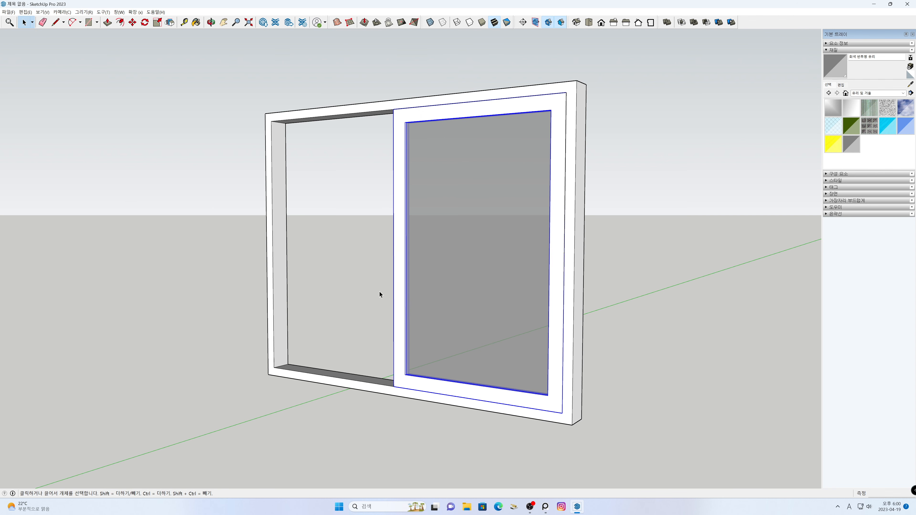
pyautogui.click(370, 294)
# Step: Move the sash group 20 mm back so its rear face aligns with the midpoint of the outer frame's depth
pyautogui.moveTo(604, 288); pyautogui.dragTo(248, 401, button='middle')
pyautogui.keyDown('shift'); pyautogui.moveTo(392, 344); pyautogui.dragTo(437, 352, button='middle'); pyautogui.keyUp('shift')
pyautogui.scroll(5, 452, 296)
pyautogui.scroll(3, 442, 303)
pyautogui.press('space')
pyautogui.doubleClick(444, 297)
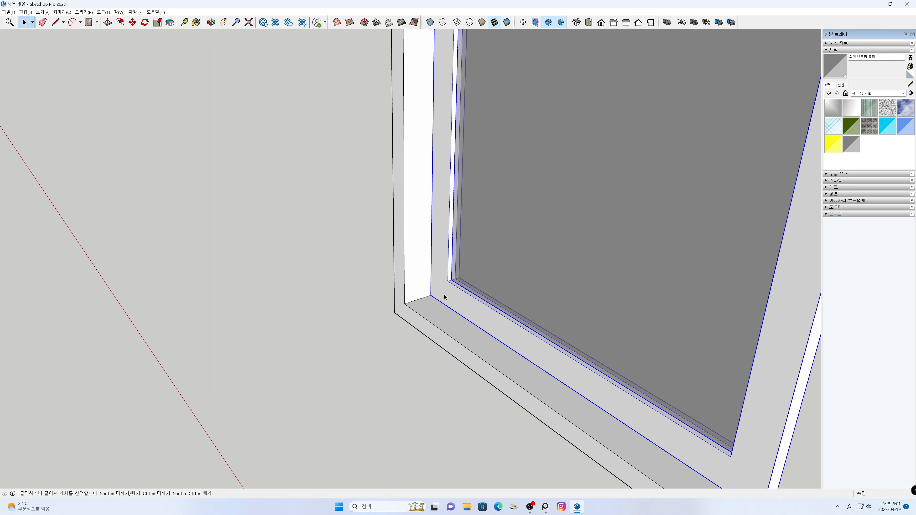
pyautogui.press('m')
pyautogui.click(431, 295)
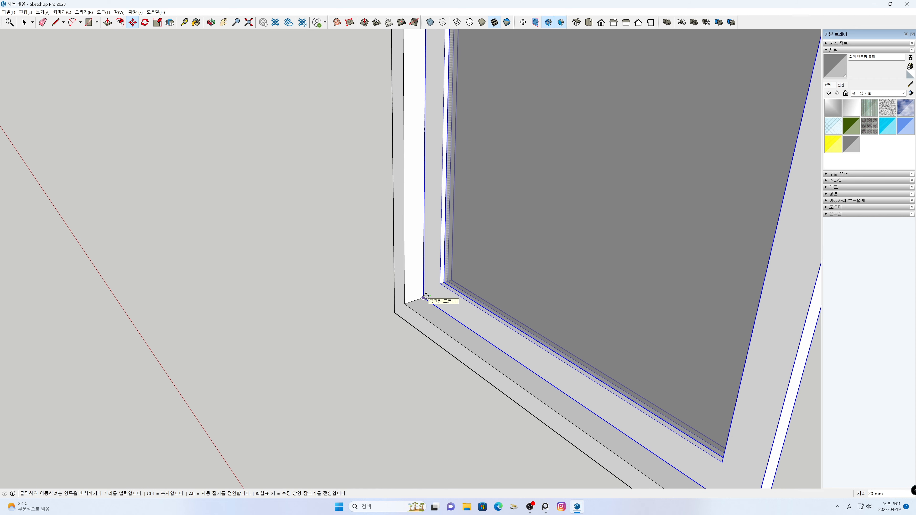
pyautogui.click(426, 296)
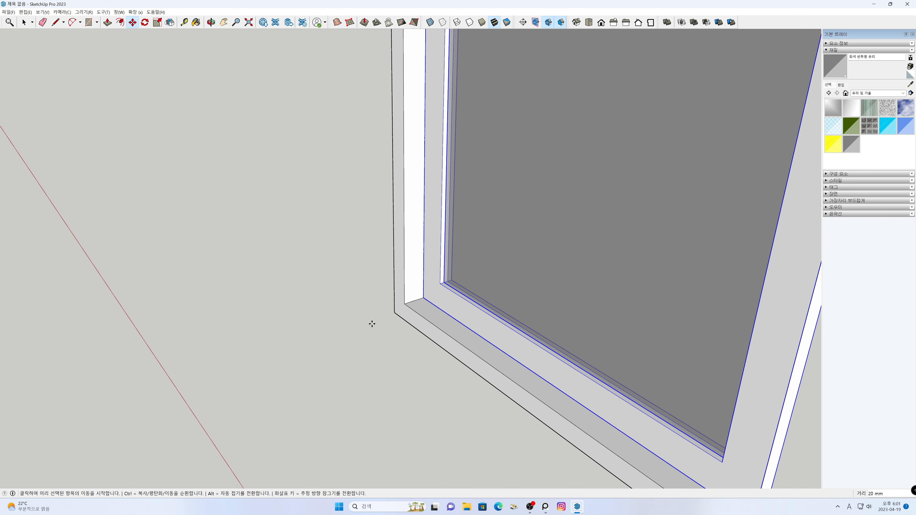
pyautogui.press('space')
# Step: Copy the sash group 731 mm into the frame's left half, placing its front corner at the midpoint of the frame's depth
pyautogui.moveTo(378, 329); pyautogui.dragTo(298, 311, button='middle')
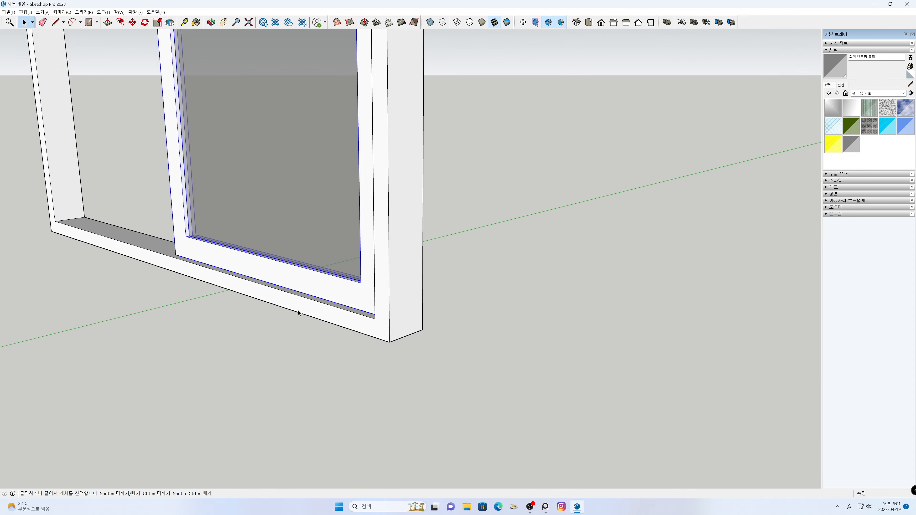
pyautogui.scroll(-3, 299, 309)
pyautogui.keyDown('shift'); pyautogui.moveTo(345, 276); pyautogui.dragTo(407, 412, button='middle'); pyautogui.keyUp('shift')
pyautogui.scroll(-2, 492, 371)
pyautogui.scroll(5, 408, 411)
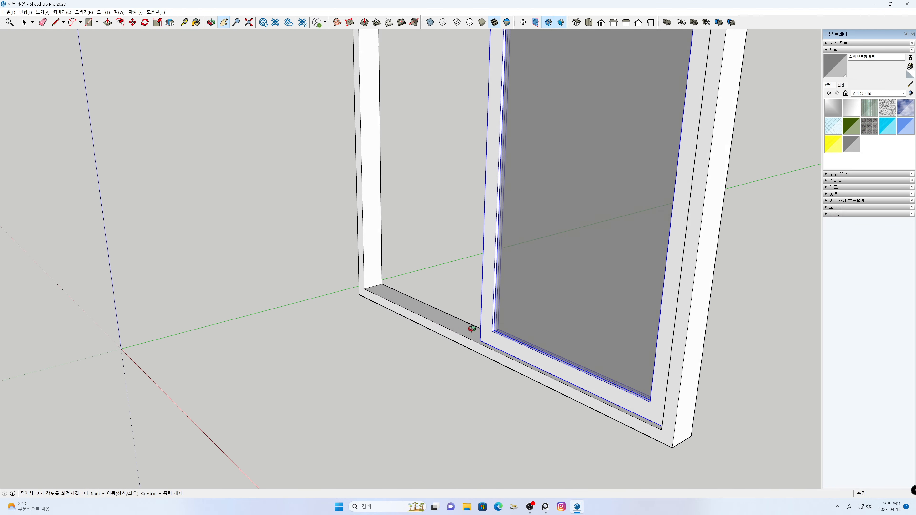
pyautogui.moveTo(460, 367); pyautogui.dragTo(460, 375, button='middle')
pyautogui.keyDown('shift'); pyautogui.moveTo(460, 375); pyautogui.dragTo(465, 357, button='middle'); pyautogui.keyUp('shift')
pyautogui.scroll(1, 465, 356)
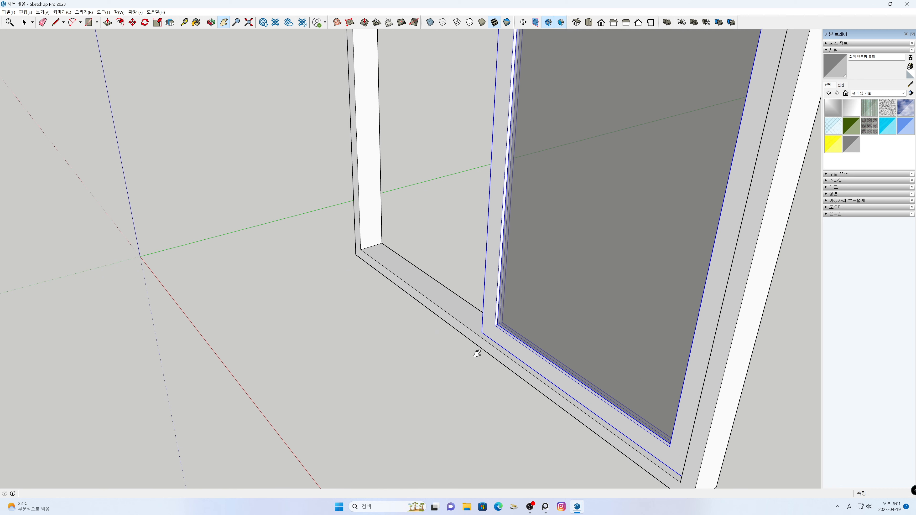
pyautogui.press('m')
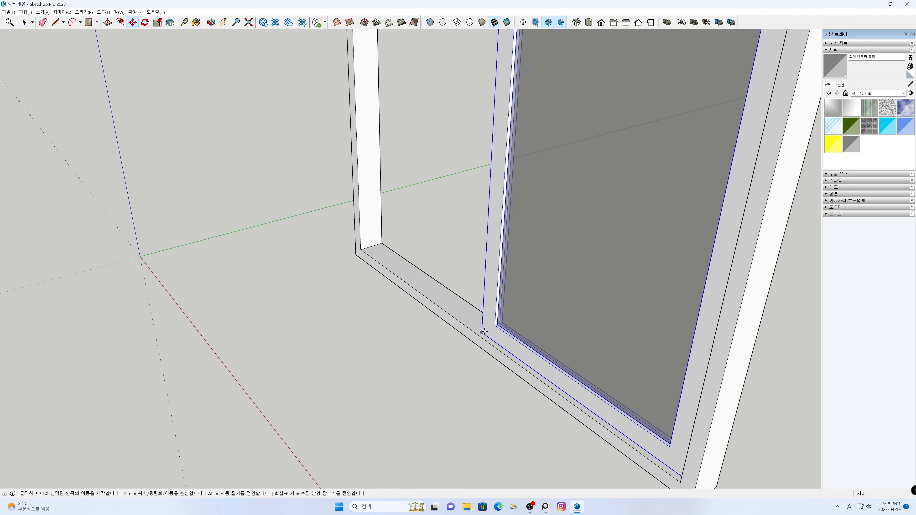
pyautogui.click(483, 332)
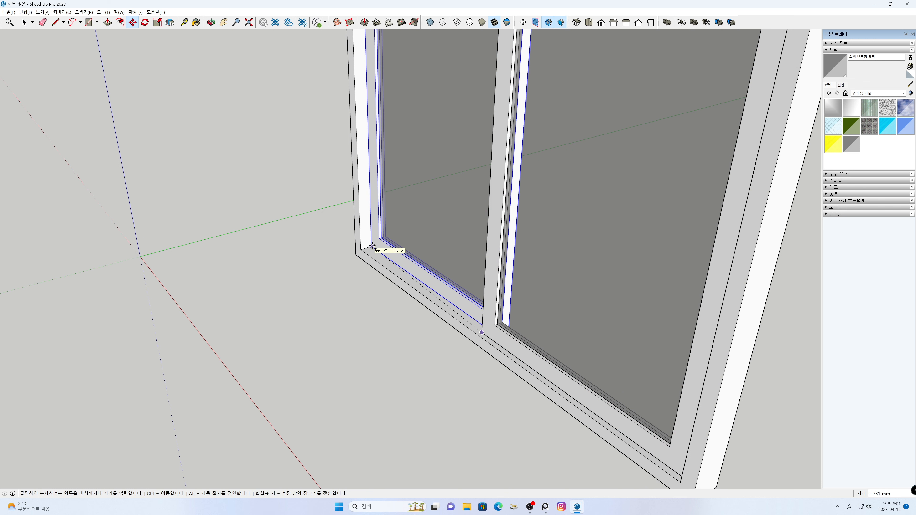
pyautogui.click(372, 246)
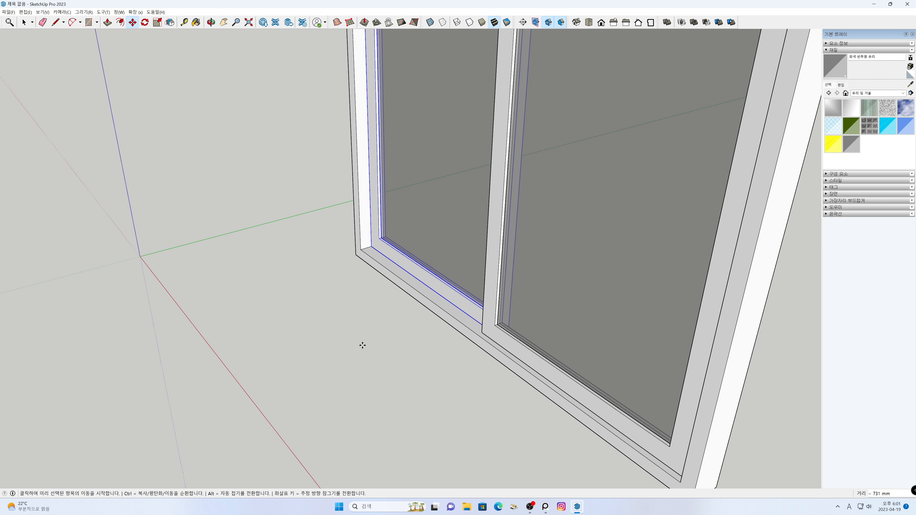
pyautogui.press('space')
# Step: Group the outer frame and both sashes into one window group and switch to the front view
pyautogui.scroll(-6, 363, 347)
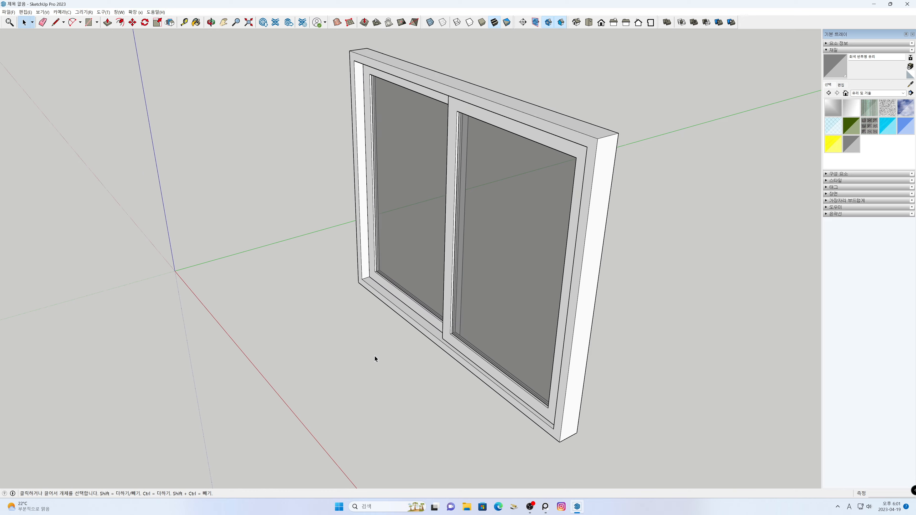
pyautogui.moveTo(418, 419); pyautogui.dragTo(474, 272, button='middle')
pyautogui.keyDown('shift'); pyautogui.moveTo(470, 307); pyautogui.dragTo(511, 342, button='middle'); pyautogui.keyUp('shift')
pyautogui.scroll(-1, 511, 331)
pyautogui.moveTo(384, 319); pyautogui.dragTo(219, 318, button='middle')
pyautogui.press('h')
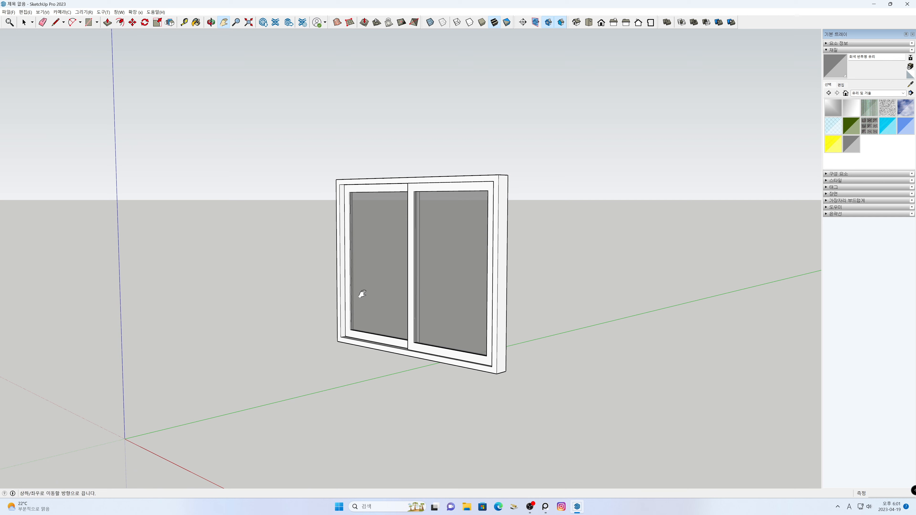
pyautogui.moveTo(361, 293); pyautogui.dragTo(384, 309)
pyautogui.press('space')
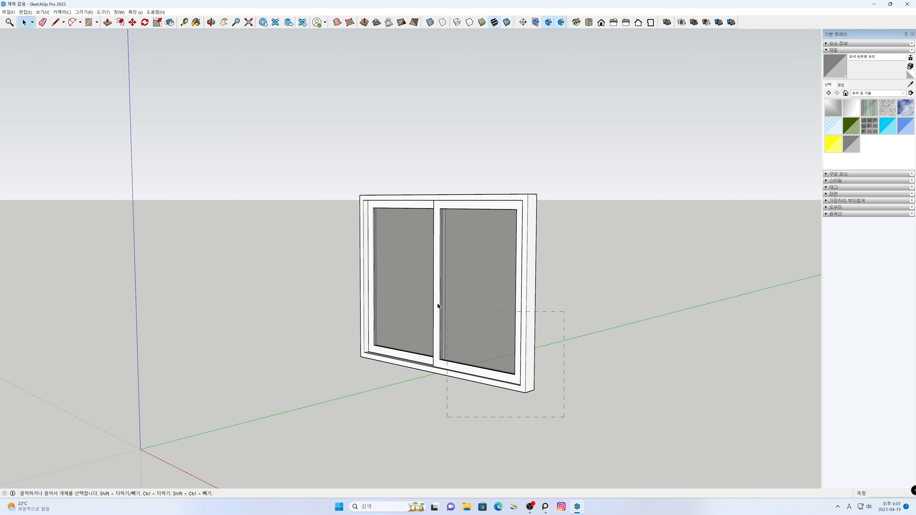
pyautogui.moveTo(315, 171); pyautogui.dragTo(314, 171)
pyautogui.rightClick(370, 221)
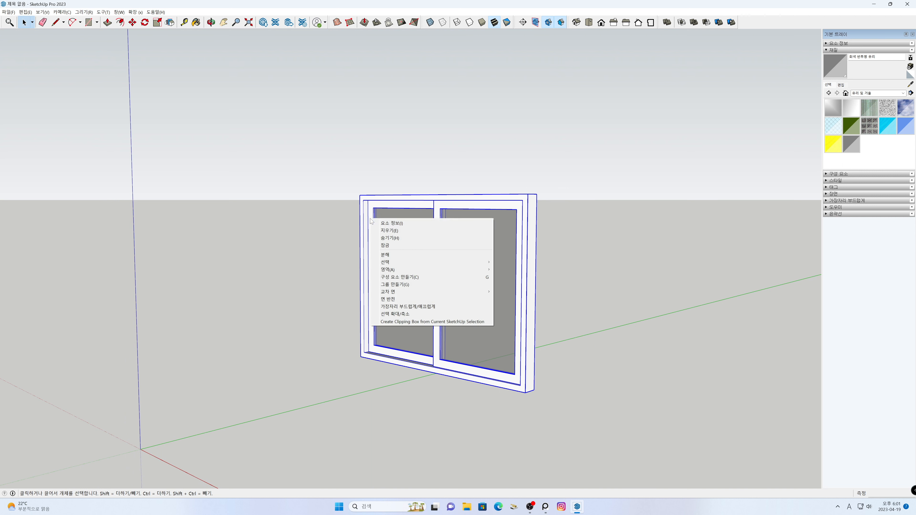
pyautogui.click(397, 284)
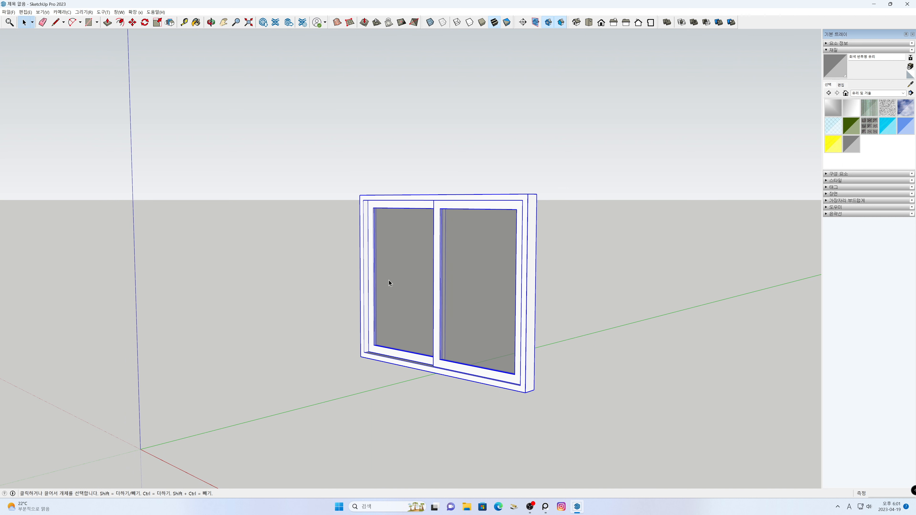
pyautogui.click(329, 267)
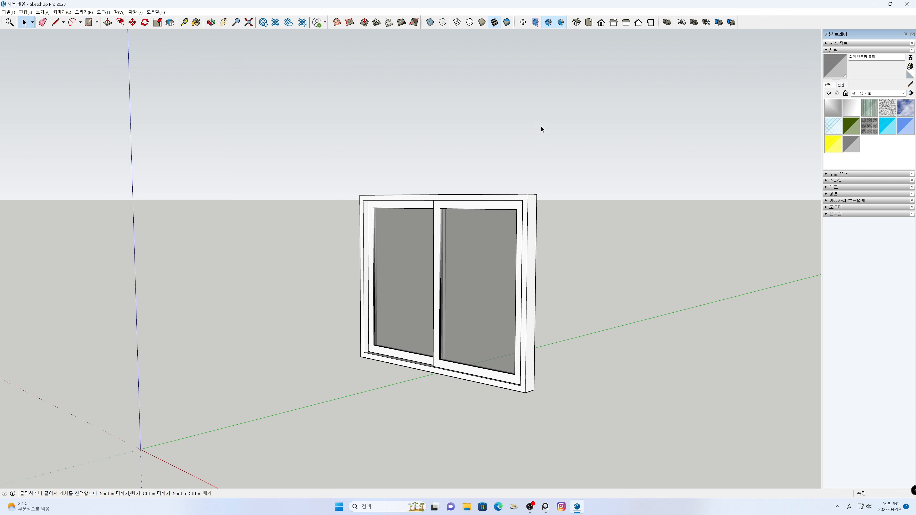
pyautogui.click(601, 23)
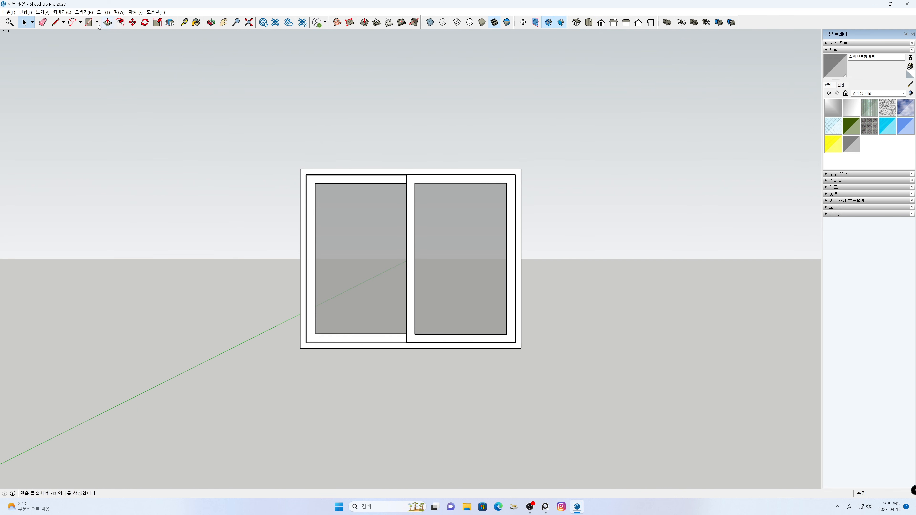
# Step: Switch to parallel projection and draw a 1600 × 1300 mm rectangle beside the finished window
pyautogui.click(61, 12)
pyautogui.click(75, 45)
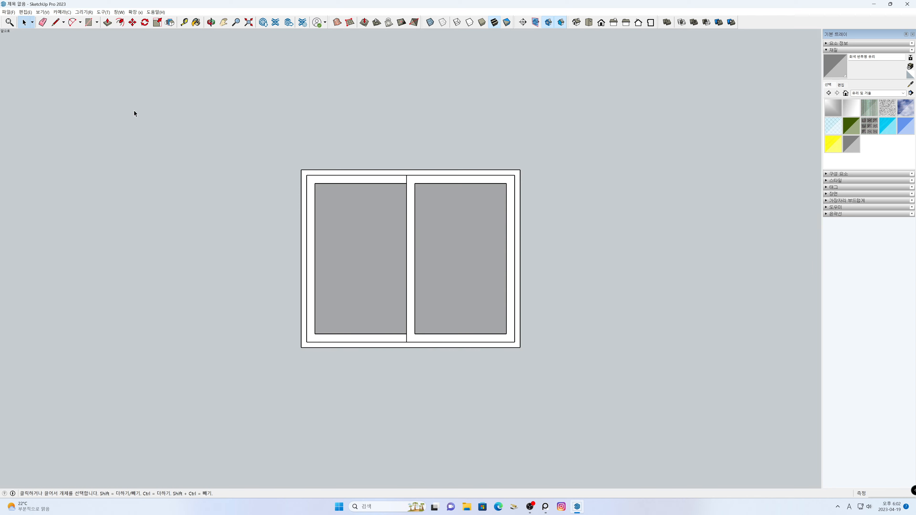
pyautogui.press('h')
pyautogui.moveTo(436, 272); pyautogui.dragTo(346, 299)
pyautogui.scroll(-1, 346, 299)
pyautogui.press('r')
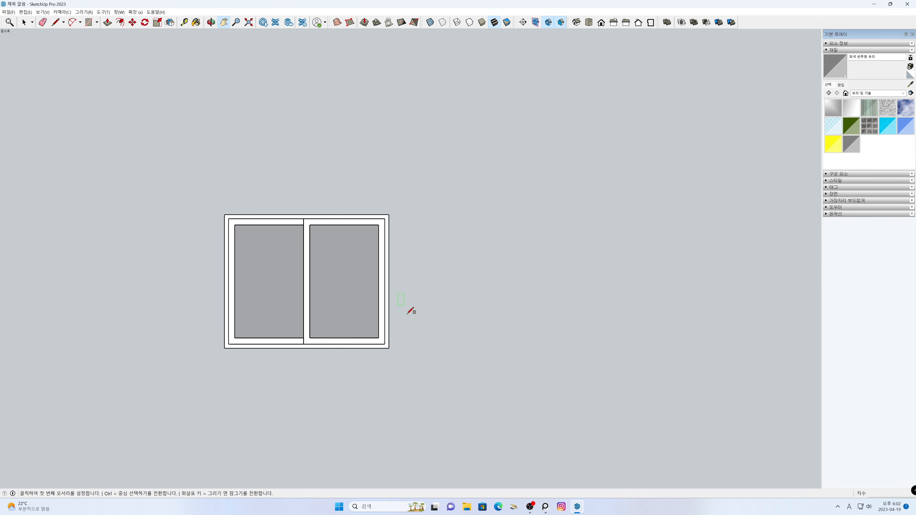
pyautogui.click(466, 347)
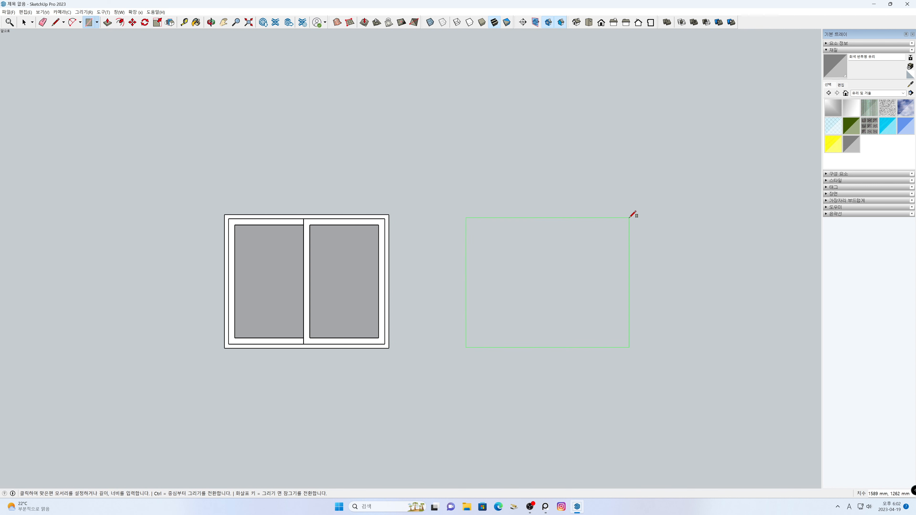
pyautogui.click(630, 218)
pyautogui.write('1600')
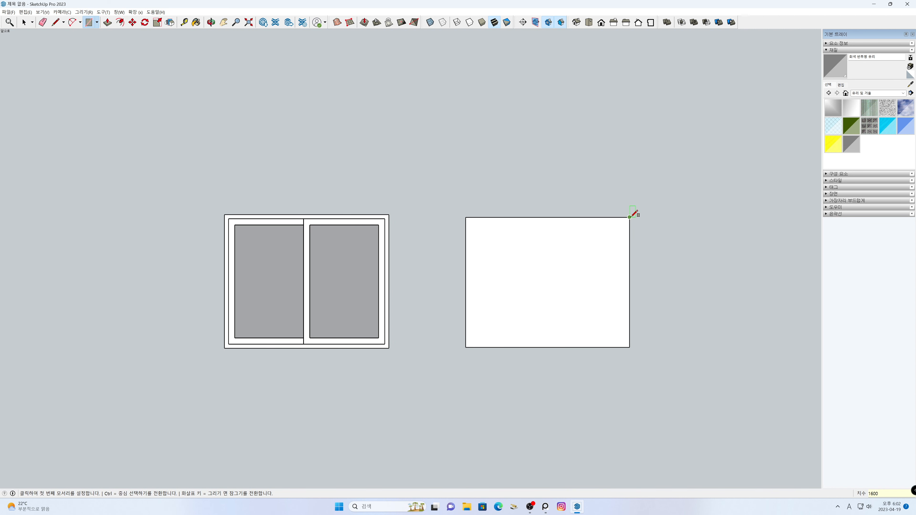
pyautogui.write(',1300')
pyautogui.press('Return')
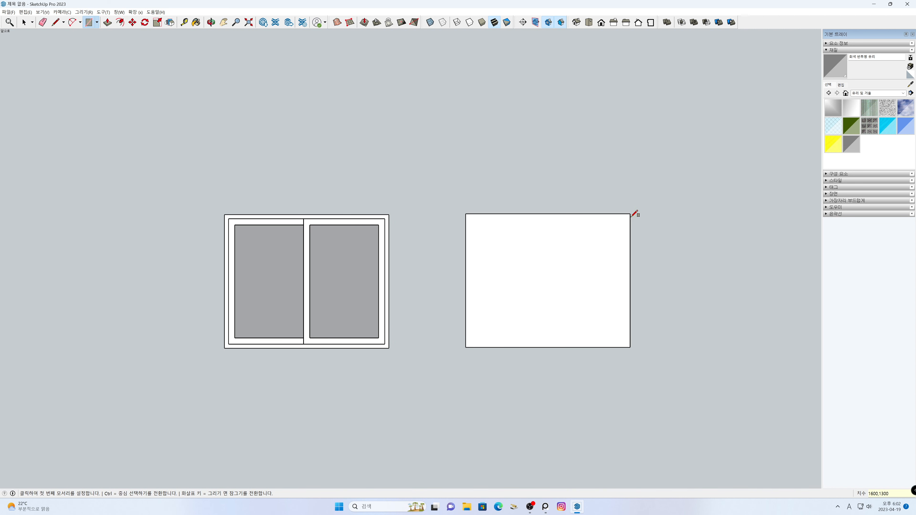
# Step: Measure the new rectangle's height and hide the finished window group
pyautogui.press('t')
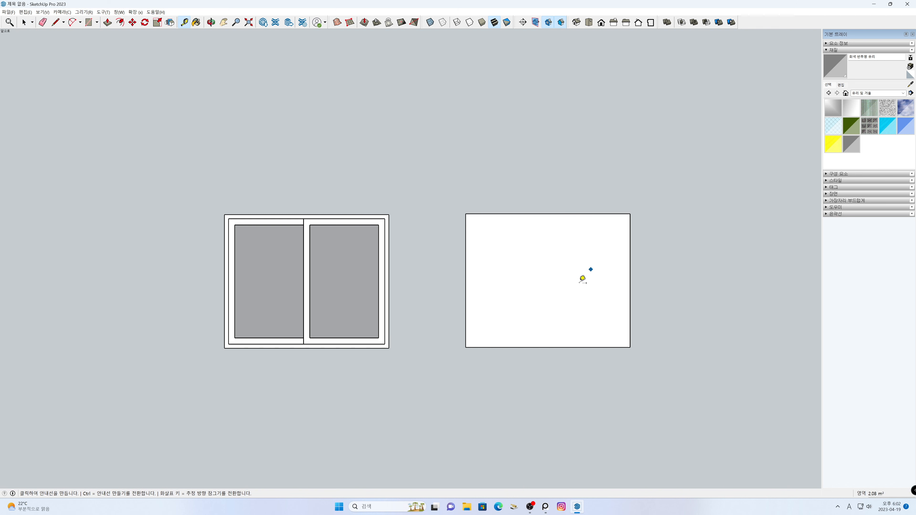
pyautogui.click(466, 348)
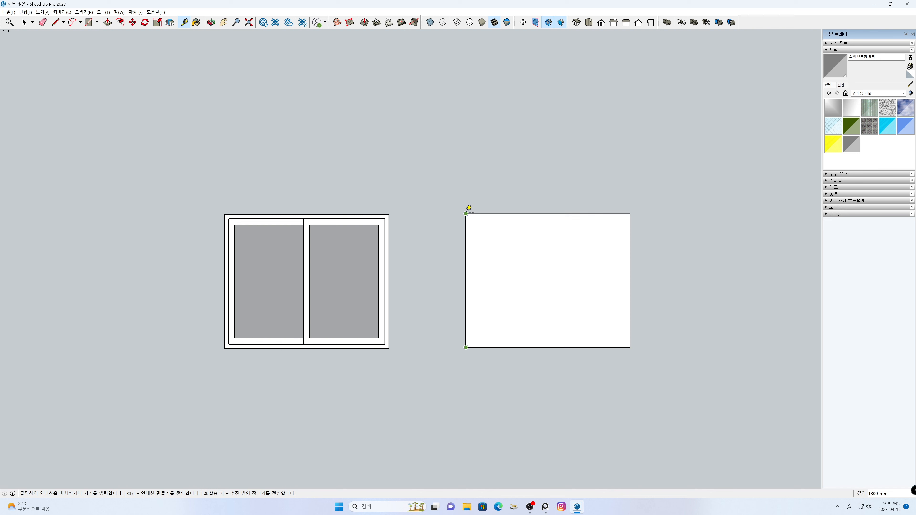
pyautogui.press('space')
pyautogui.click(381, 227)
pyautogui.rightClick(381, 224)
pyautogui.click(391, 243)
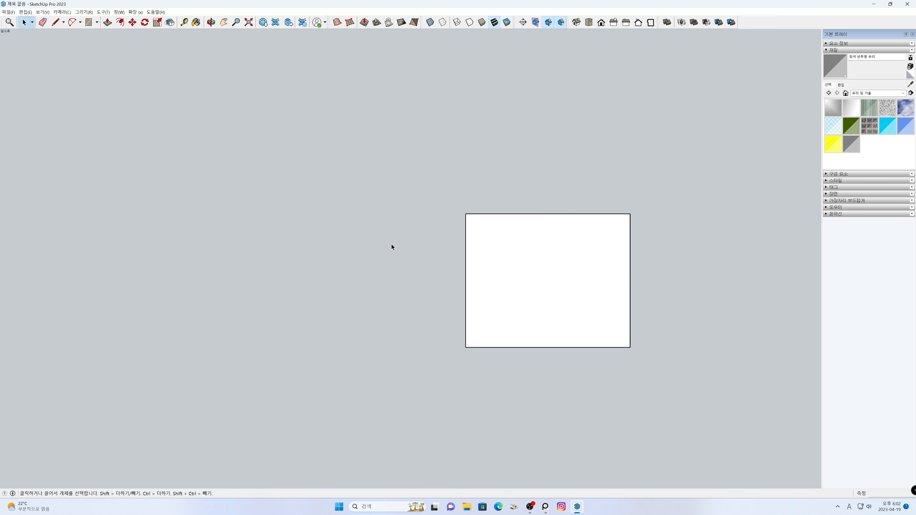
# Step: Offset the rectangle's outline 50 mm inward to form the outer frame
pyautogui.press('h')
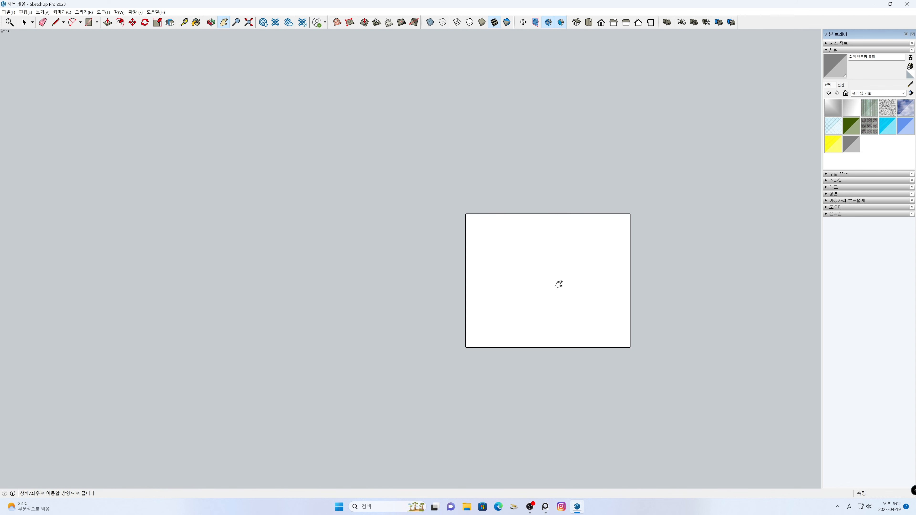
pyautogui.moveTo(561, 282); pyautogui.dragTo(466, 279)
pyautogui.scroll(3, 446, 273)
pyautogui.scroll(1, 446, 273)
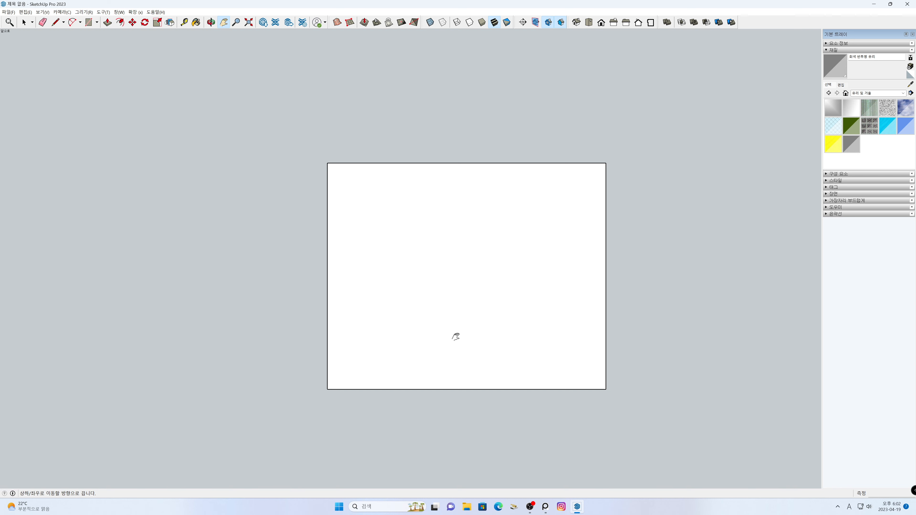
pyautogui.press('f')
pyautogui.click(354, 319)
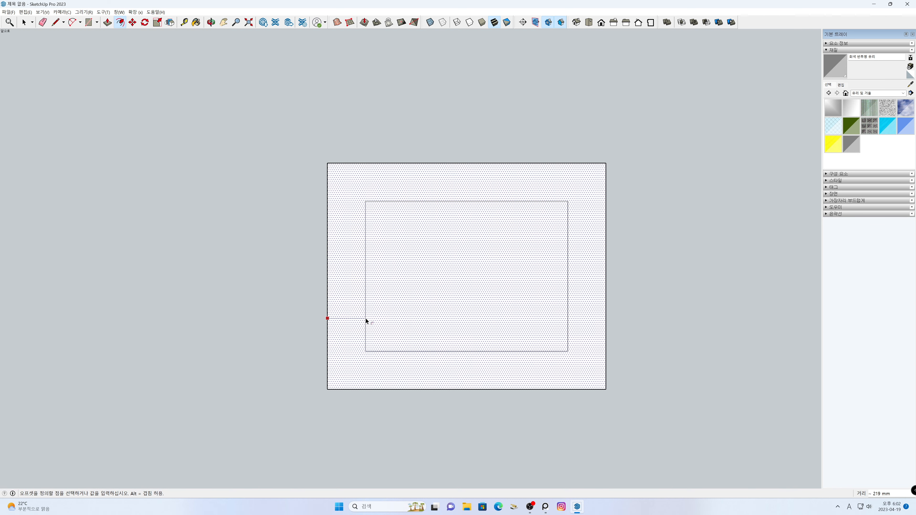
pyautogui.click(366, 319)
pyautogui.press('Return')
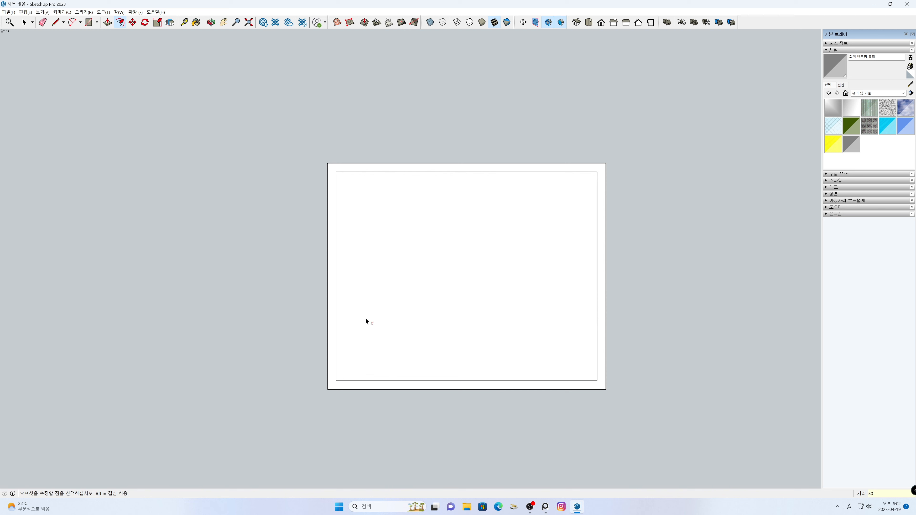
pyautogui.press('space')
# Step: Measure the outer frame's border width and group the border face with its edges
pyautogui.scroll(1, 381, 323)
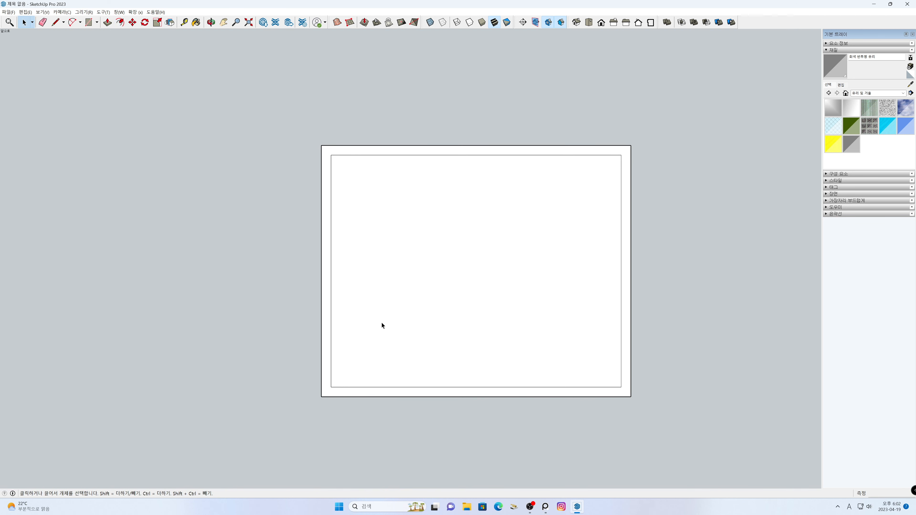
pyautogui.press('t')
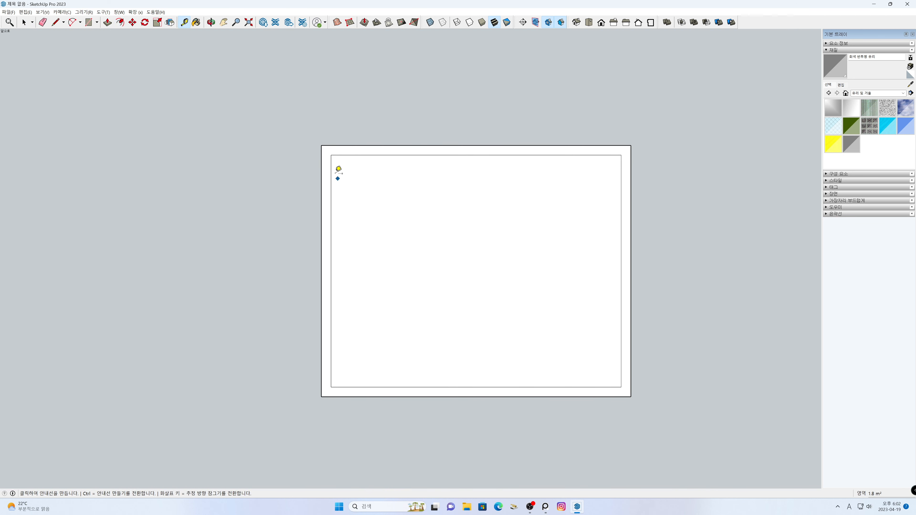
pyautogui.click(331, 154)
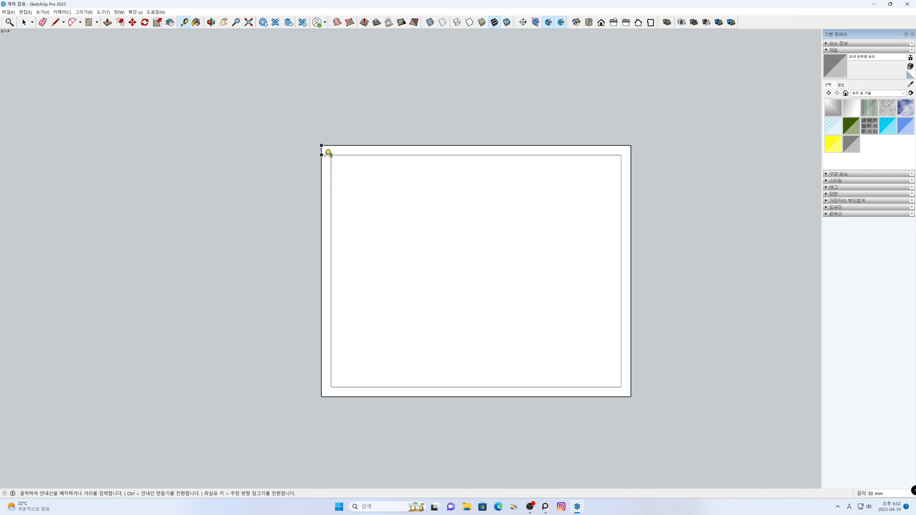
pyautogui.press('space')
pyautogui.doubleClick(368, 152)
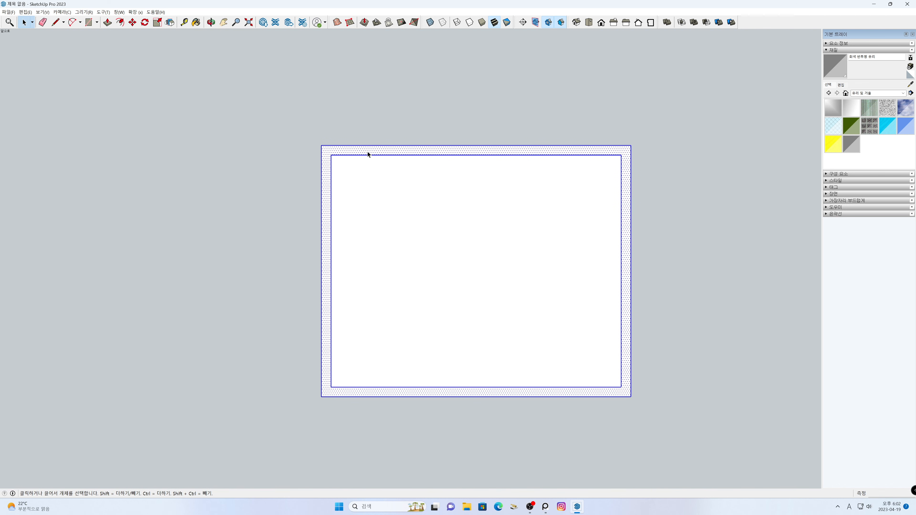
pyautogui.rightClick(367, 152)
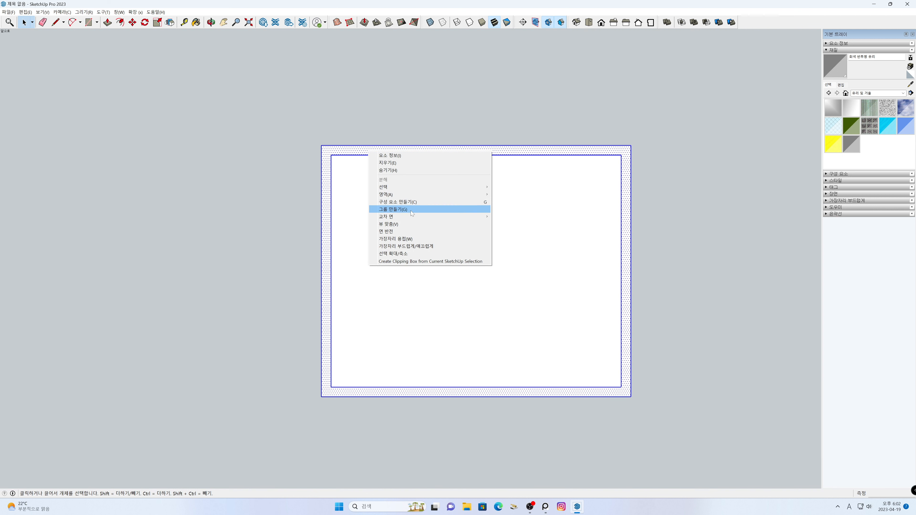
pyautogui.click(411, 210)
pyautogui.click(291, 217)
# Step: Place a vertical guide line 800 mm from the frame's left edge, through the midpoint of its top edge
pyautogui.press('t')
pyautogui.click(321, 206)
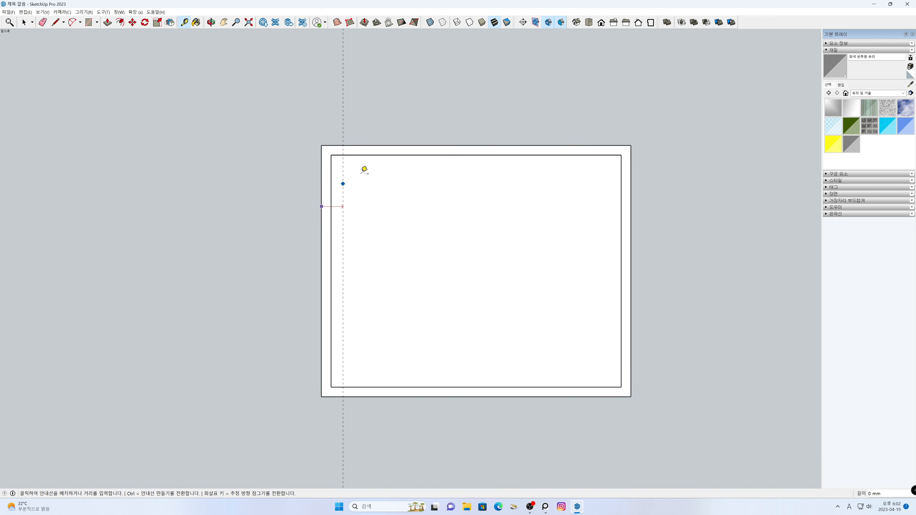
pyautogui.click(481, 141)
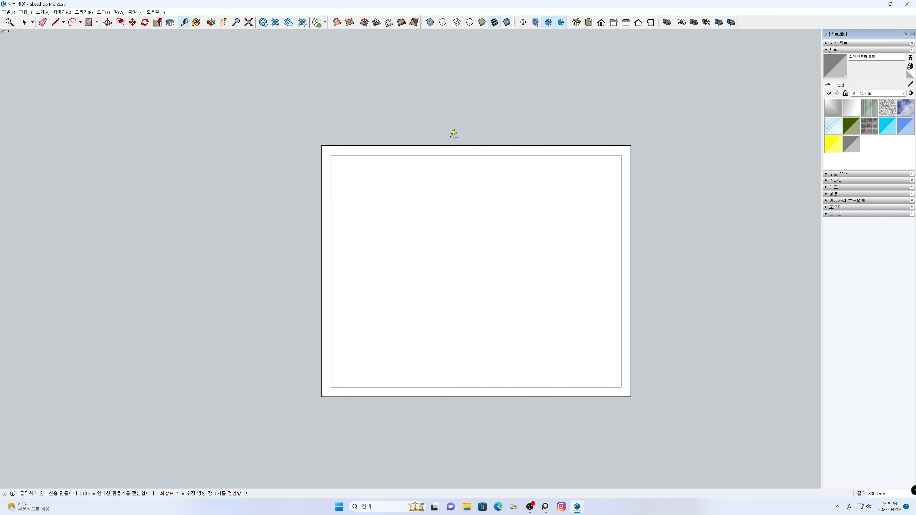
pyautogui.press('space')
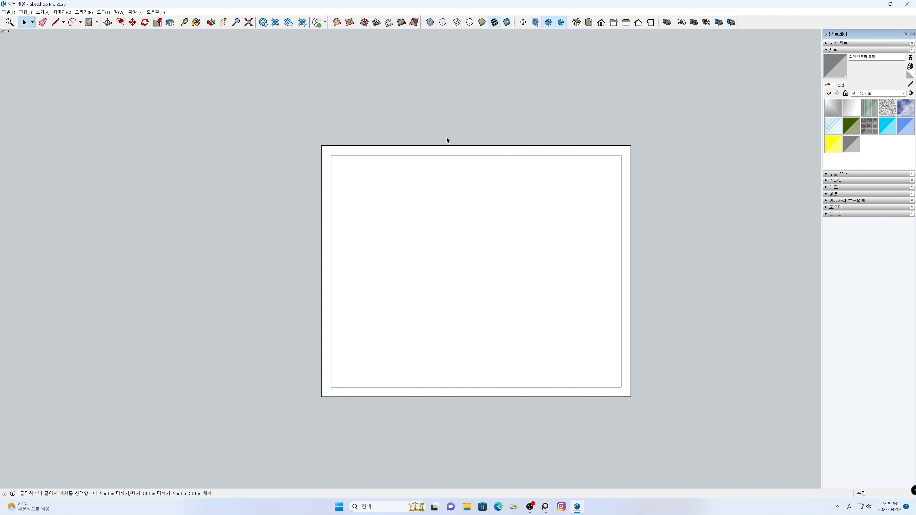
# Step: Move the inner face's left edge onto the vertical center guide and from there 50 mm back to the left
pyautogui.moveTo(313, 123); pyautogui.dragTo(382, 424)
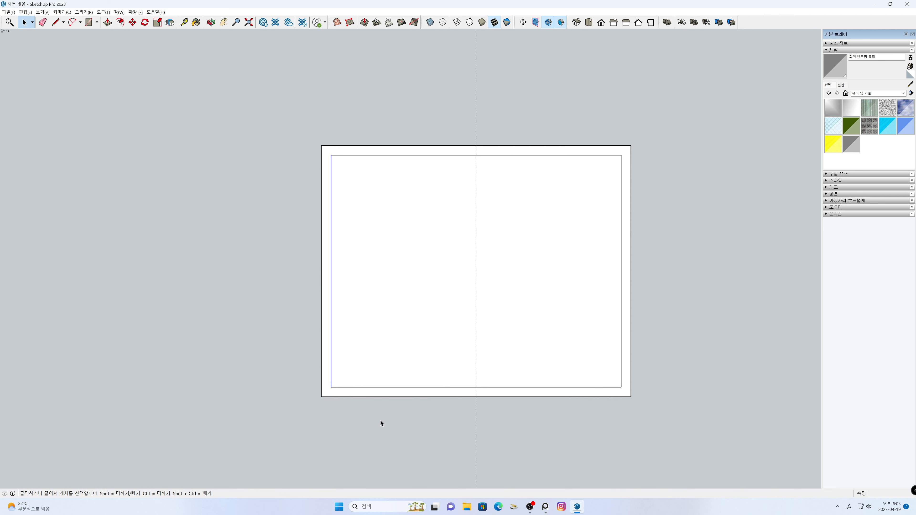
pyautogui.press('m')
pyautogui.click(331, 386)
pyautogui.click(476, 386)
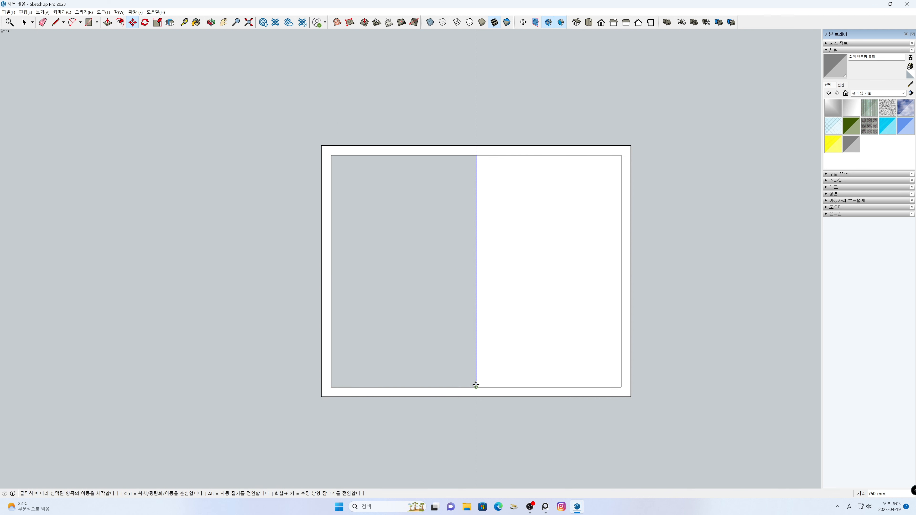
pyautogui.click(476, 365)
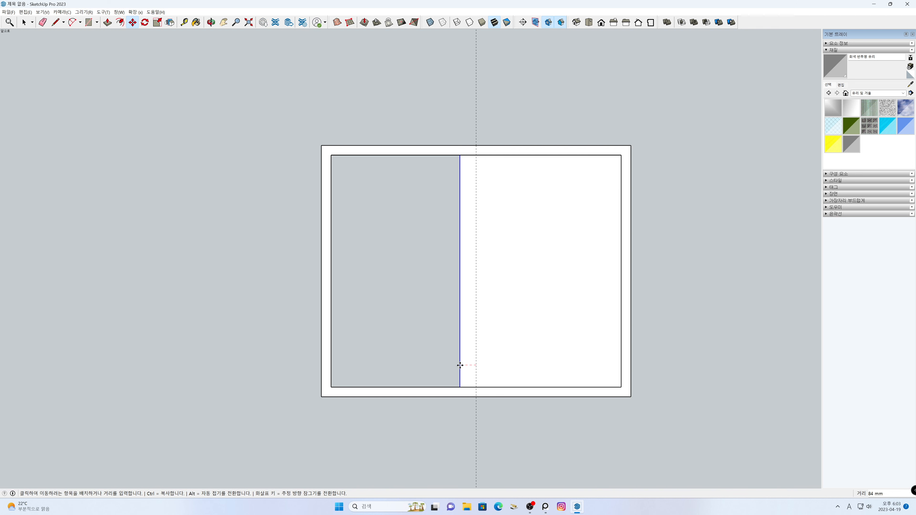
pyautogui.write('50')
pyautogui.press('Return')
pyautogui.press('space')
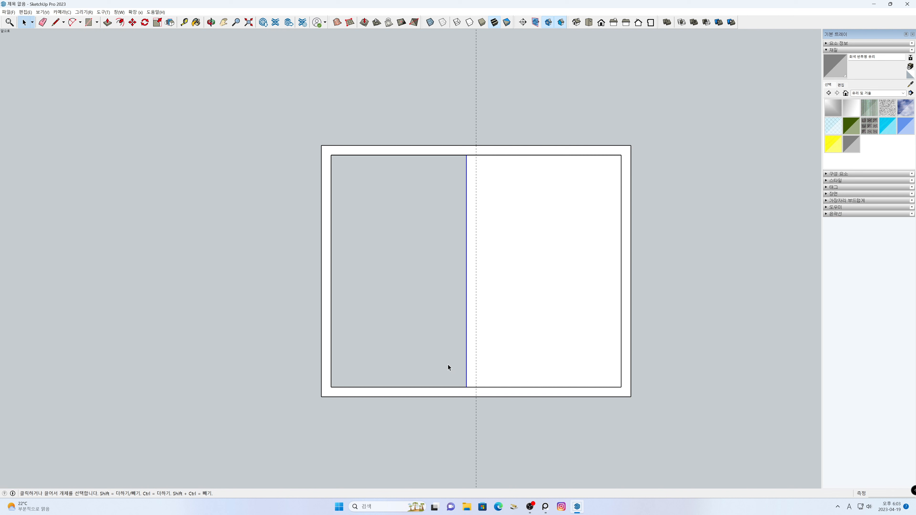
# Step: Measure the sash face's overlap past the center guide and erase the guide
pyautogui.press('t')
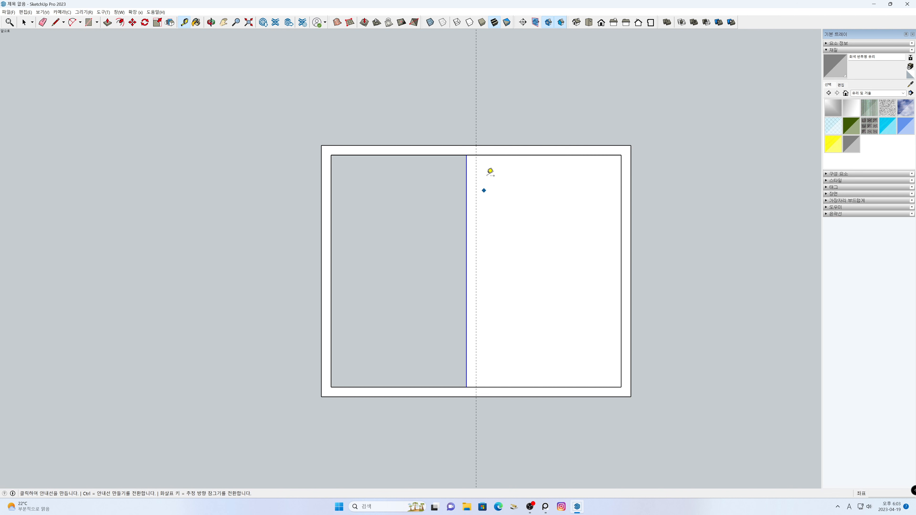
pyautogui.click(476, 155)
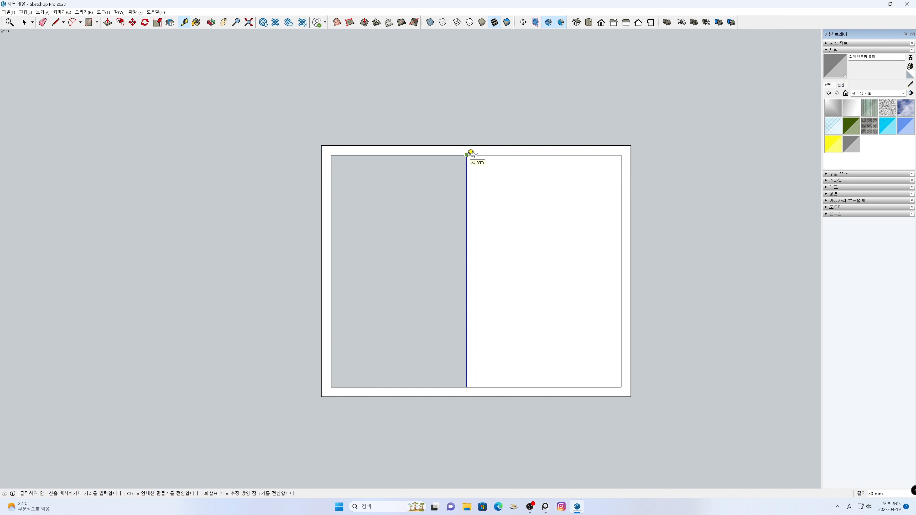
pyautogui.press('space')
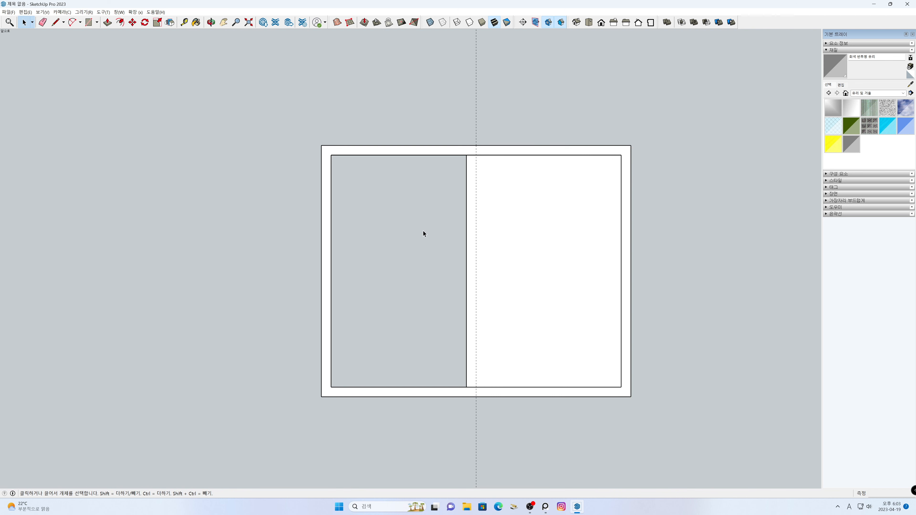
pyautogui.press('e')
pyautogui.click(476, 137)
pyautogui.press('space')
# Step: Offset the sash face's outline 100 mm inward and measure the resulting border's width
pyautogui.click(501, 204)
pyautogui.press('f')
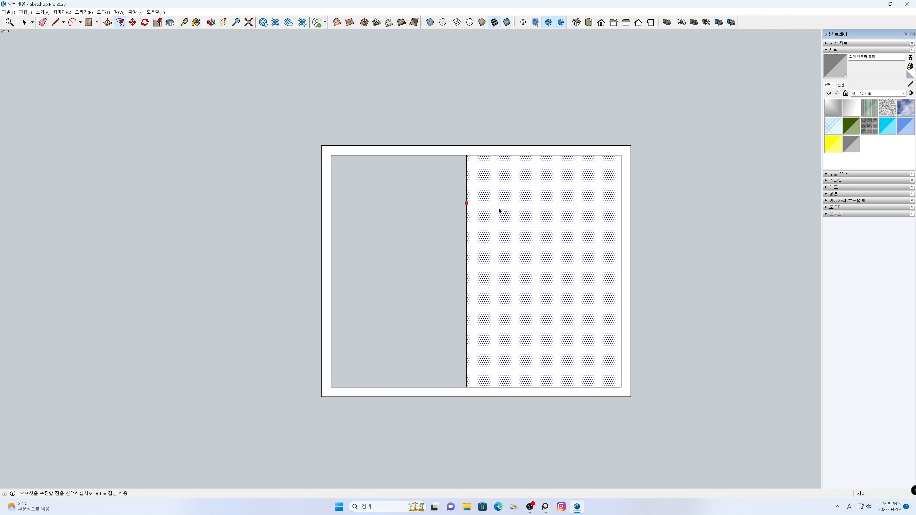
pyautogui.click(483, 220)
pyautogui.click(495, 222)
pyautogui.write('100')
pyautogui.press('Return')
pyautogui.press('space')
pyautogui.click(496, 224)
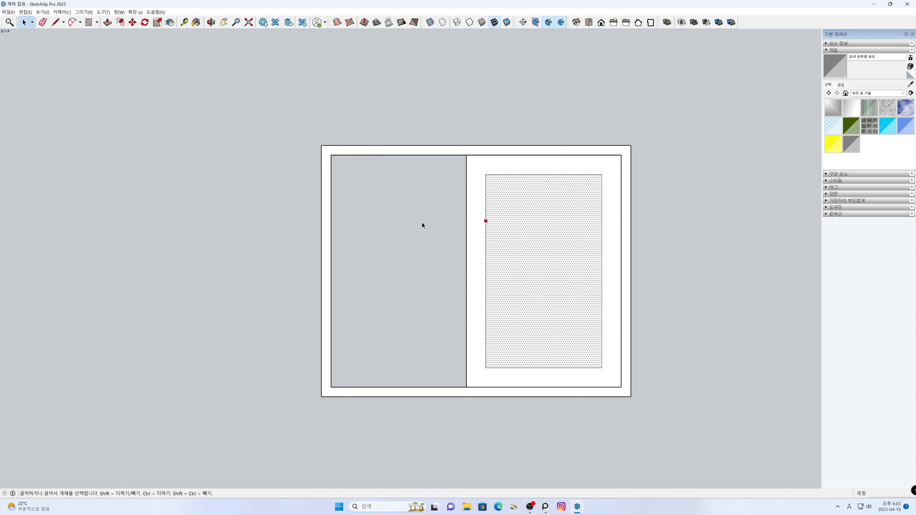
pyautogui.click(422, 223)
pyautogui.press('t')
pyautogui.click(486, 174)
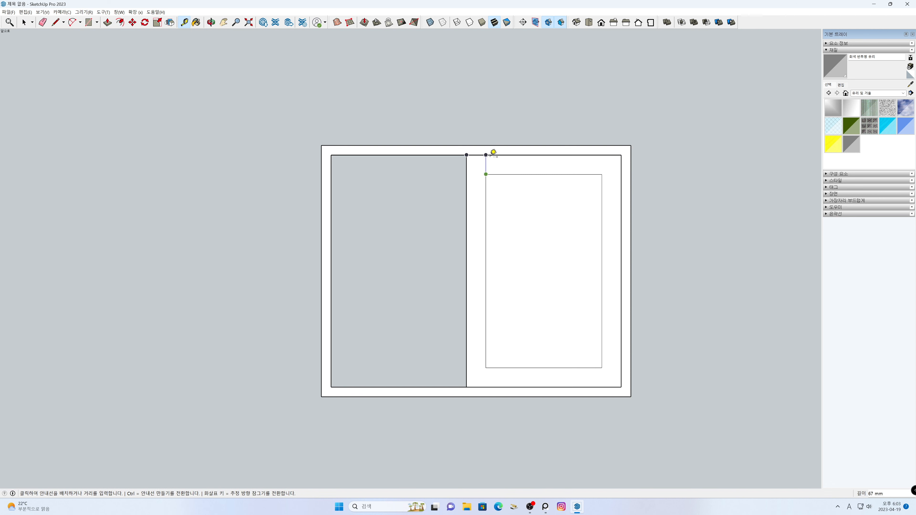
pyautogui.press('space')
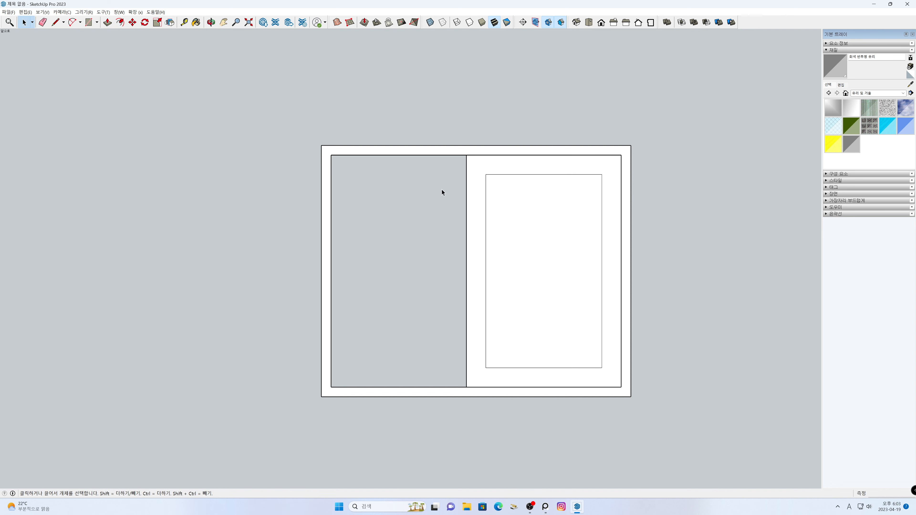
# Step: Make separate groups of the sash border and the inner glass face, and switch to the isometric view
pyautogui.doubleClick(481, 189)
pyautogui.rightClick(481, 189)
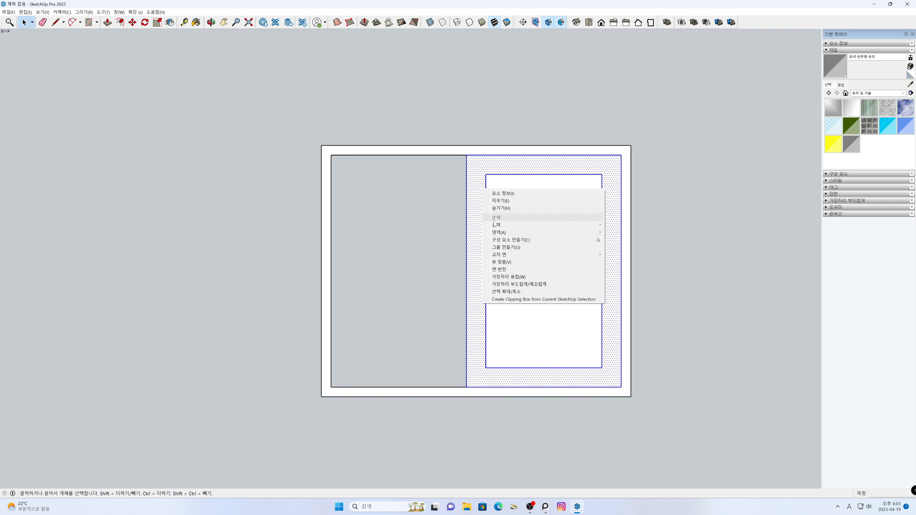
pyautogui.click(505, 248)
pyautogui.doubleClick(530, 249)
pyautogui.rightClick(530, 248)
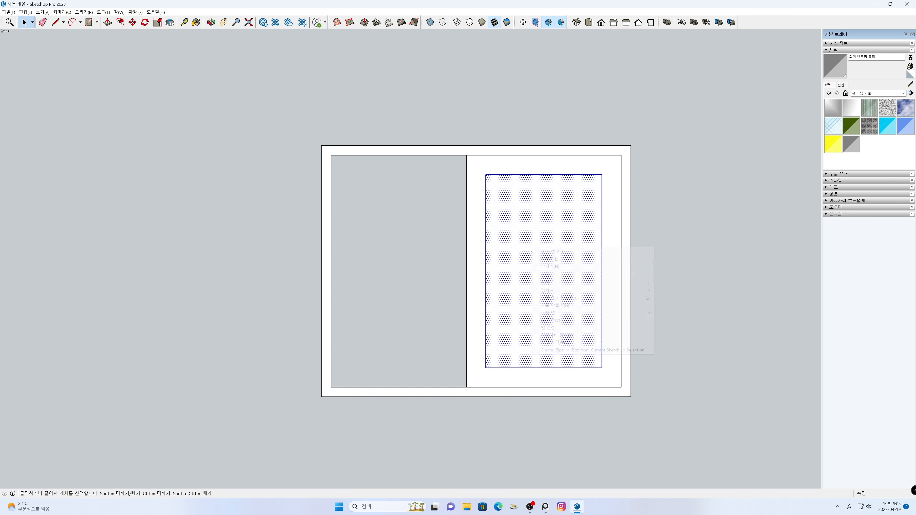
pyautogui.click(560, 305)
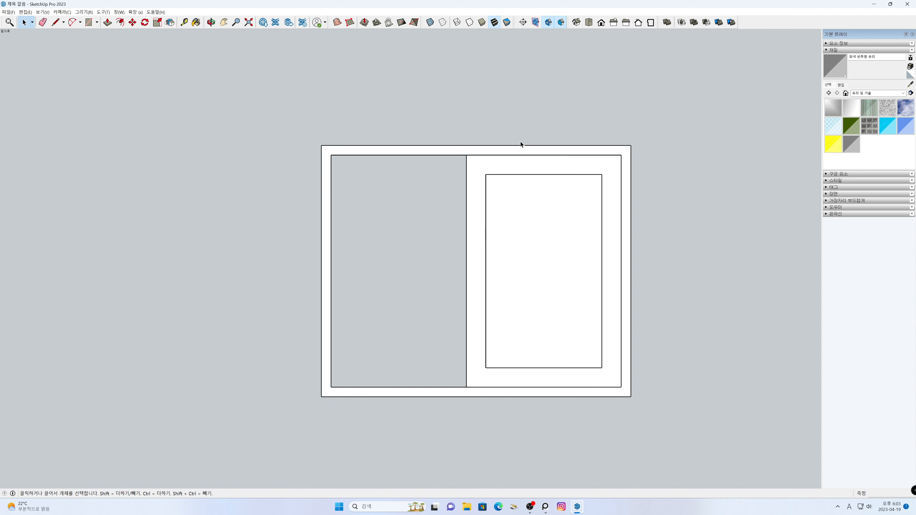
pyautogui.click(577, 24)
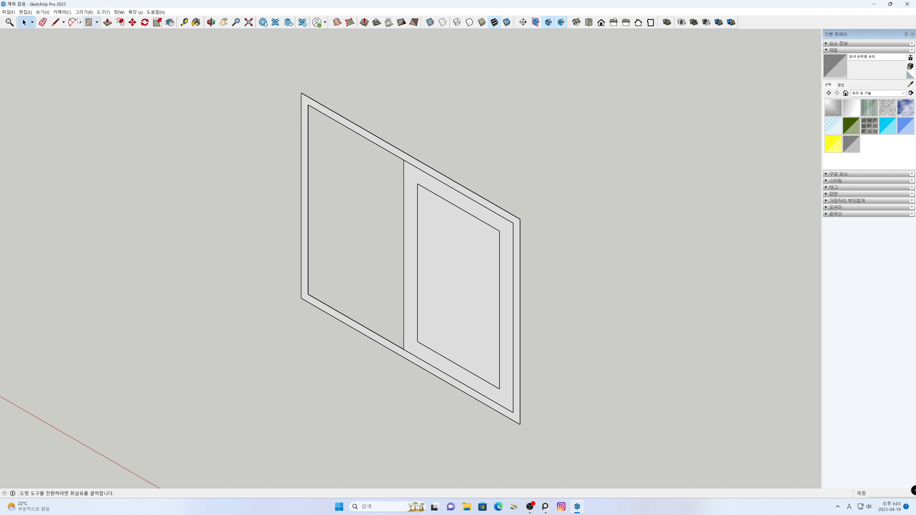
# Step: Switch the camera to perspective and extrude the outer frame 150 mm within its group
pyautogui.click(62, 12)
pyautogui.click(71, 54)
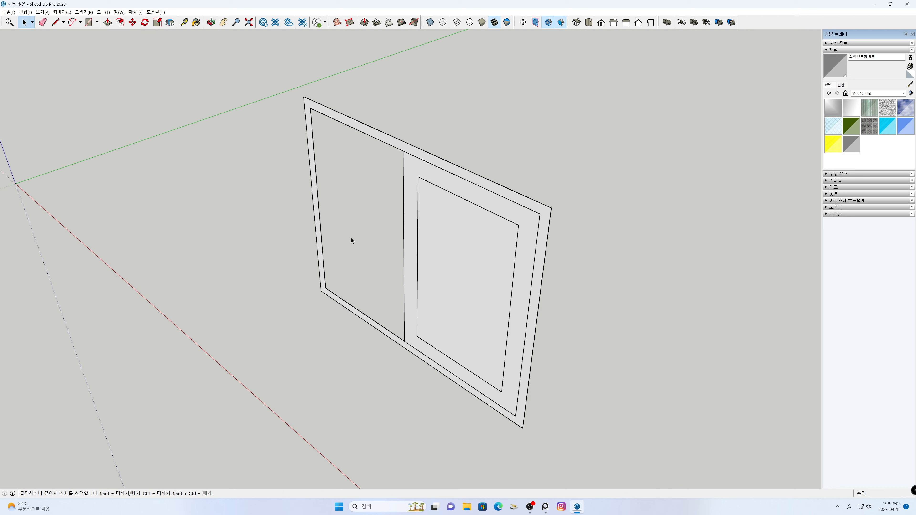
pyautogui.press('h')
pyautogui.moveTo(396, 261); pyautogui.dragTo(506, 302)
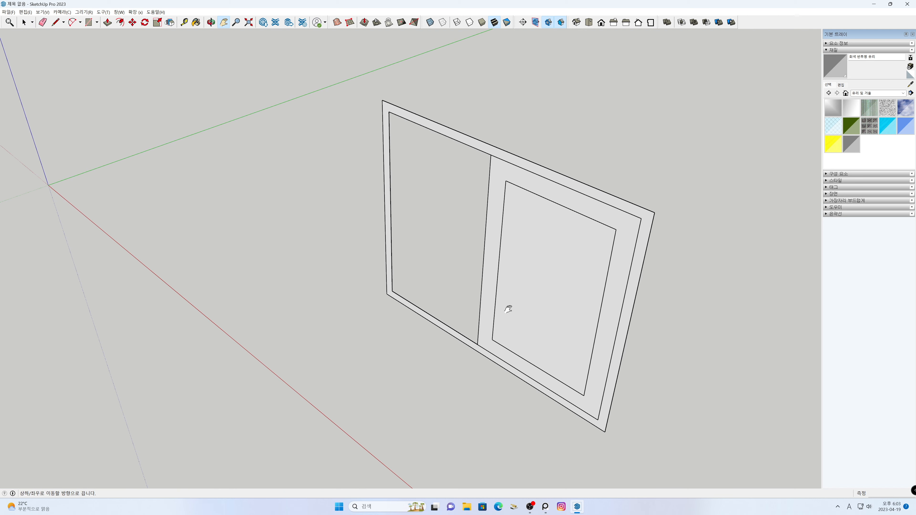
pyautogui.press('space')
pyautogui.doubleClick(435, 321)
pyautogui.doubleClick(435, 321)
pyautogui.press('p')
pyautogui.click(431, 321)
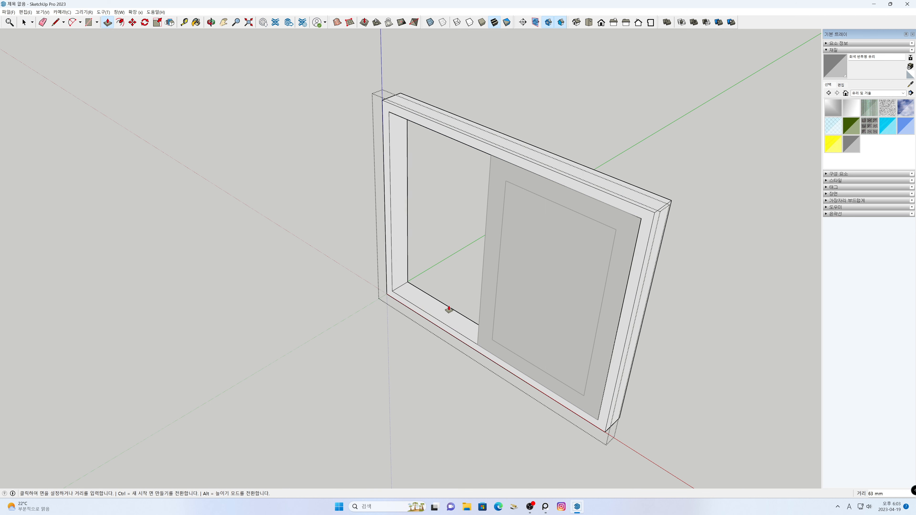
pyautogui.press('Return')
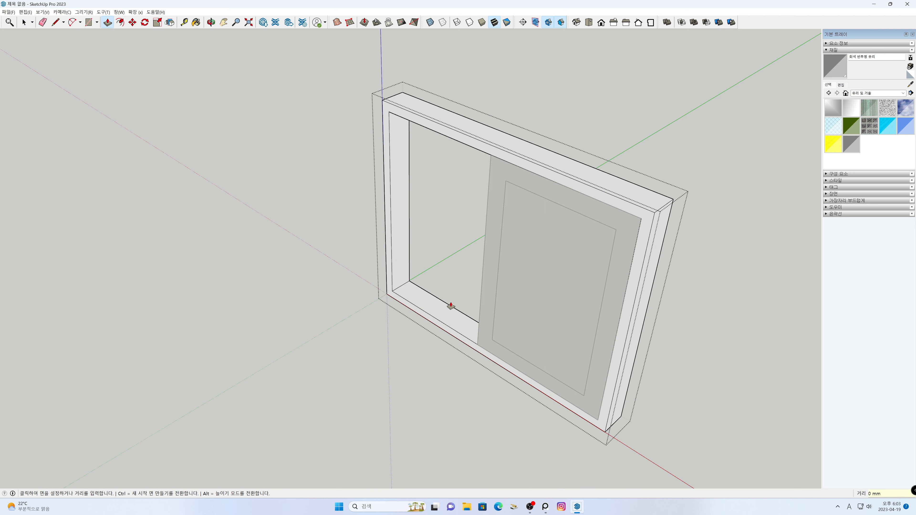
pyautogui.press('space')
pyautogui.click(401, 339)
# Step: Measure the outer frame's depth at its lower inside corner
pyautogui.scroll(1, 399, 330)
pyautogui.scroll(1, 399, 330)
pyautogui.press('t')
pyautogui.click(391, 277)
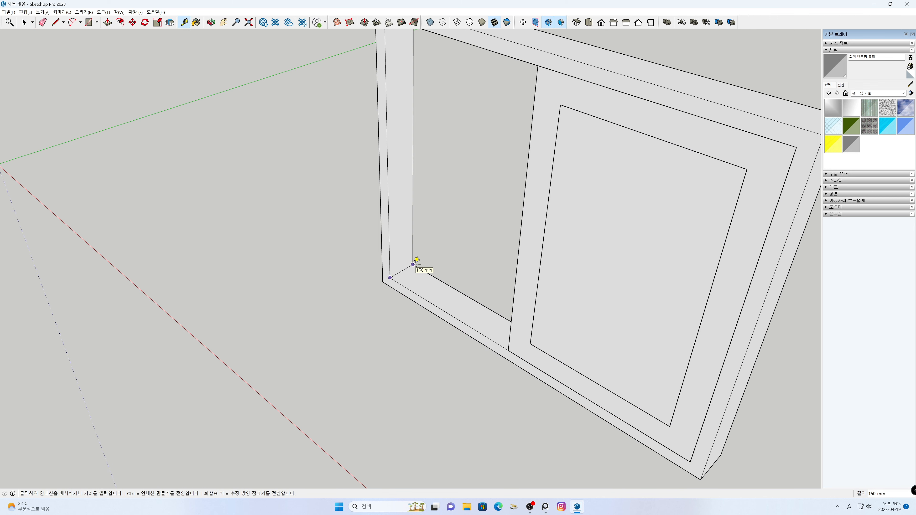
# Step: Extrude the sash border 40 mm into the frame's depth within its group
pyautogui.scroll(-4, 391, 300)
pyautogui.moveTo(387, 327); pyautogui.dragTo(780, 258, button='middle')
pyautogui.keyDown('shift'); pyautogui.moveTo(447, 320); pyautogui.dragTo(536, 313, button='middle'); pyautogui.keyUp('shift')
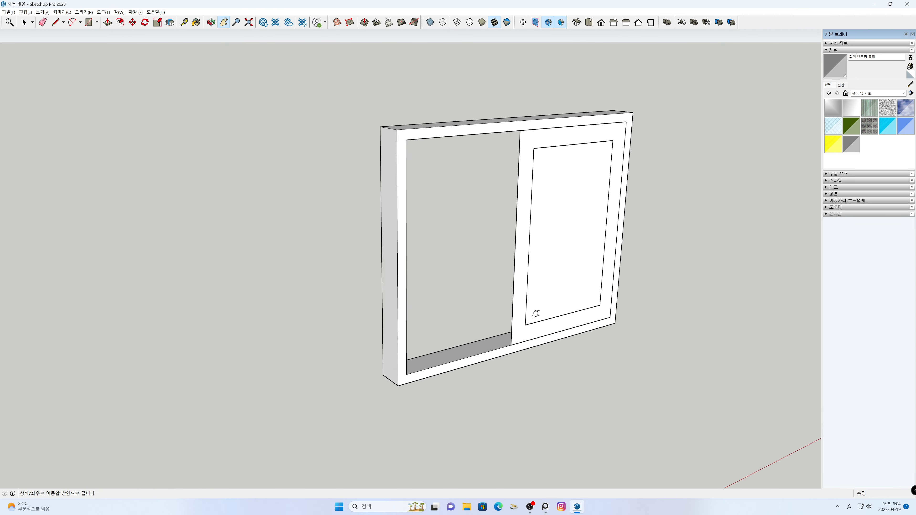
pyautogui.scroll(3, 537, 311)
pyautogui.press('space')
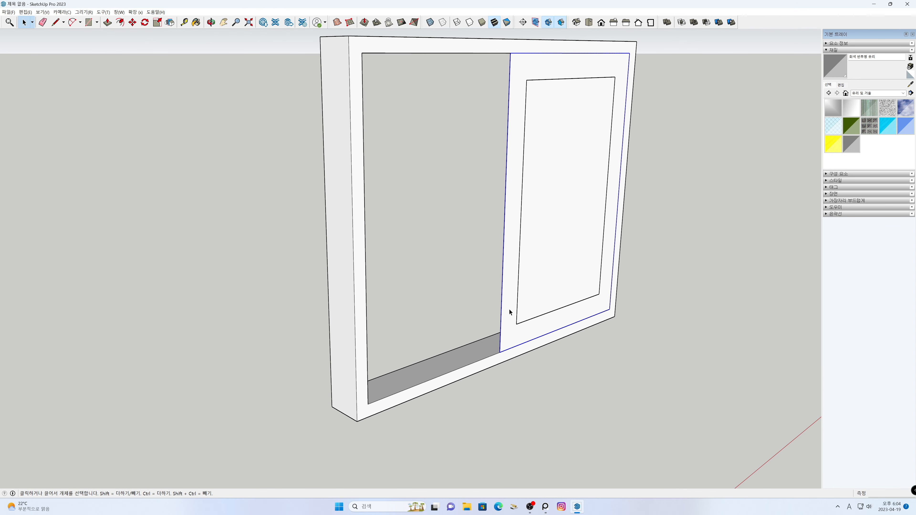
pyautogui.doubleClick(509, 314)
pyautogui.click(509, 315)
pyautogui.press('p')
pyautogui.moveTo(498, 312); pyautogui.dragTo(478, 288)
pyautogui.write('40')
pyautogui.press('Return')
pyautogui.press('space')
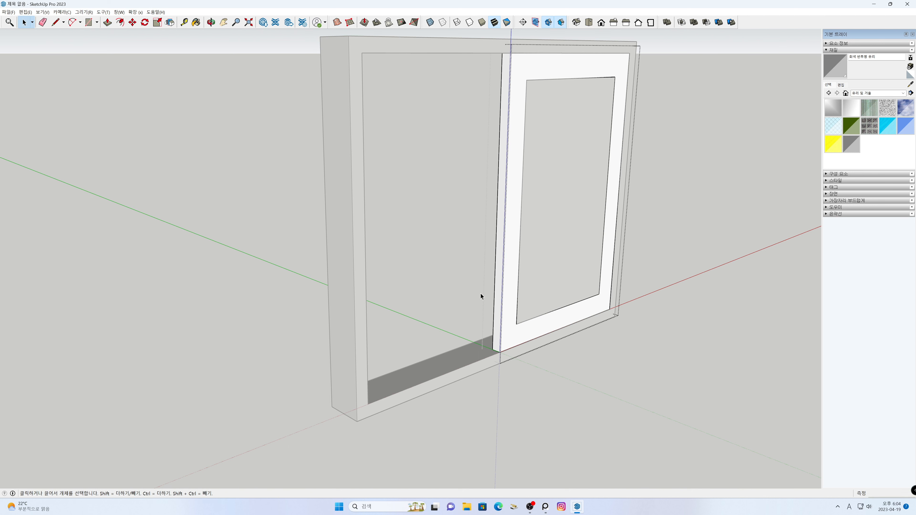
pyautogui.click(499, 380)
# Step: Measure the sash border's thickness at its lower corner
pyautogui.scroll(2, 499, 380)
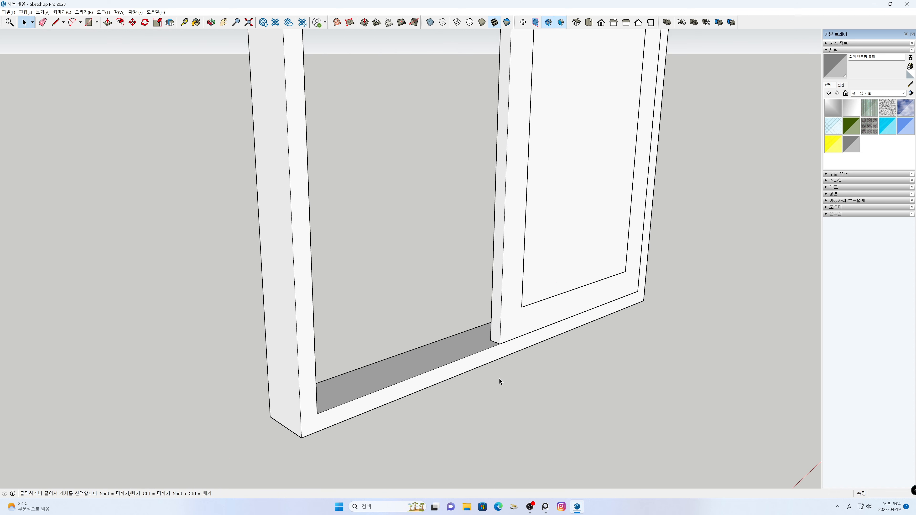
pyautogui.press('t')
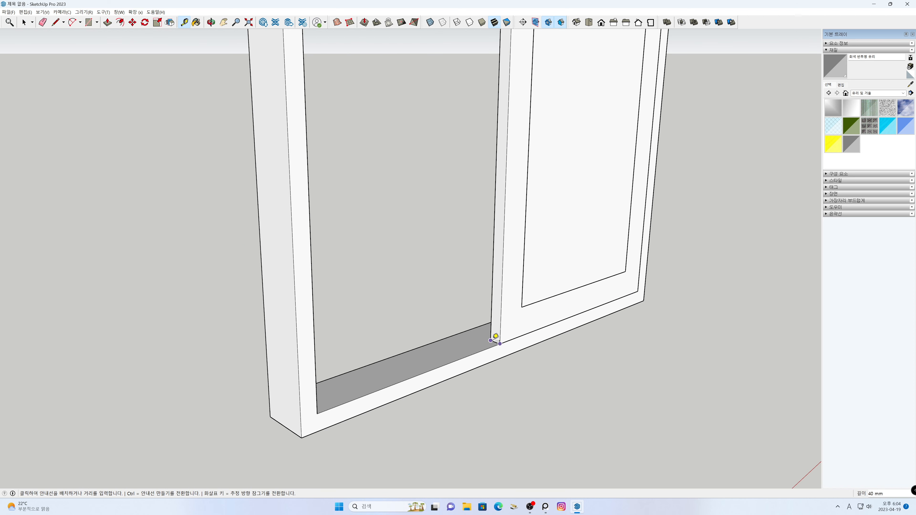
pyautogui.scroll(-2, 525, 371)
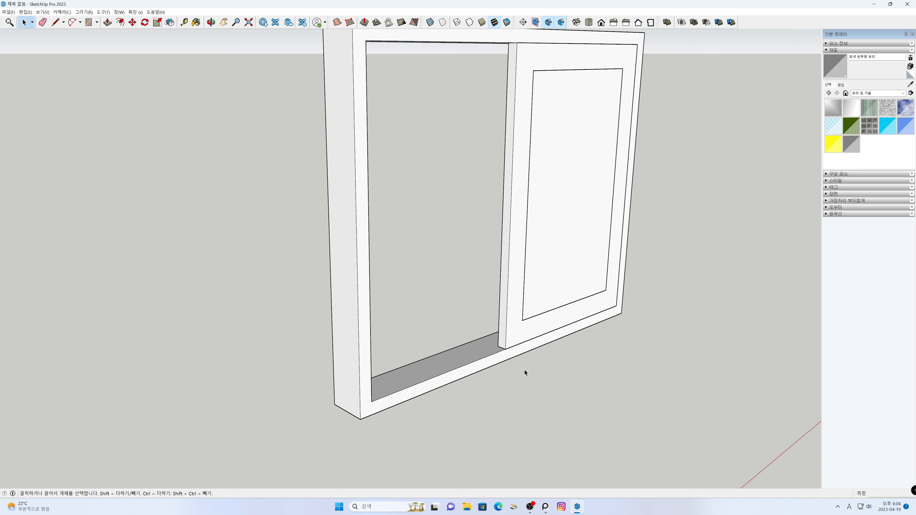
# Step: Extrude the sash's glass face 10 mm within its group
pyautogui.scroll(-3, 546, 357)
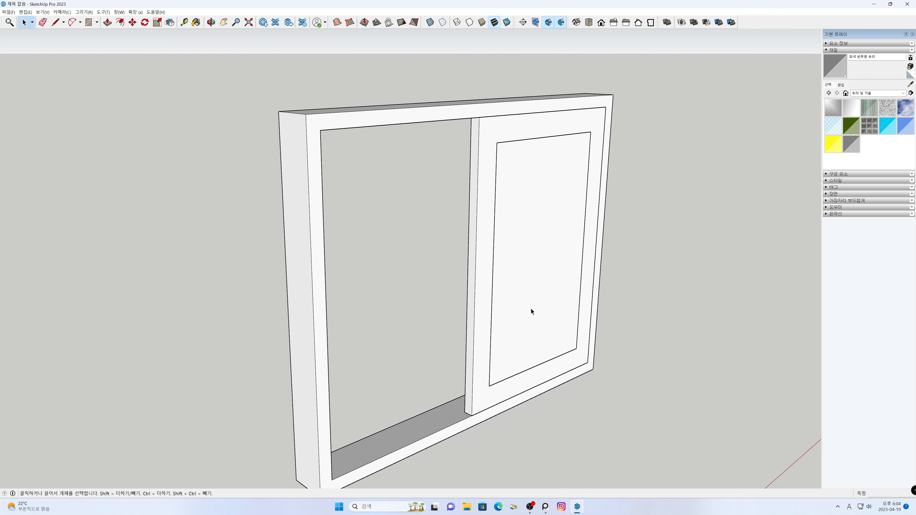
pyautogui.doubleClick(531, 308)
pyautogui.press('p')
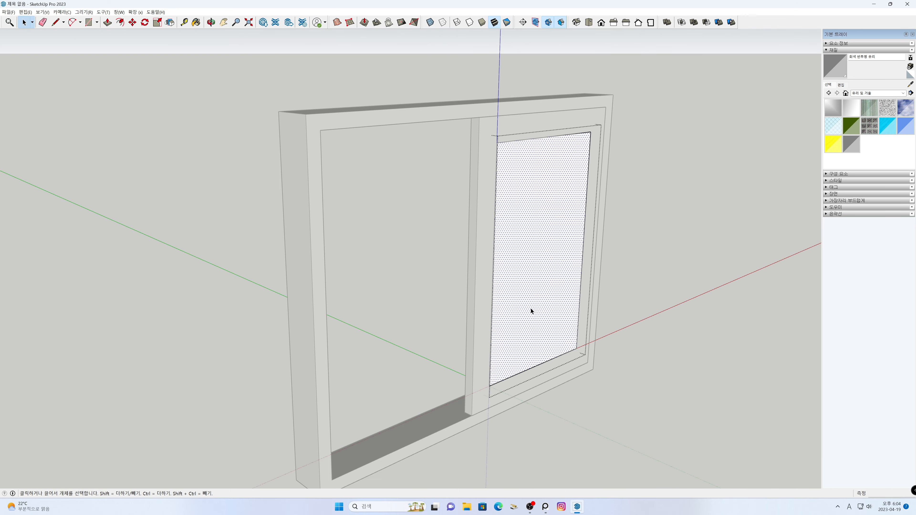
pyautogui.click(531, 311)
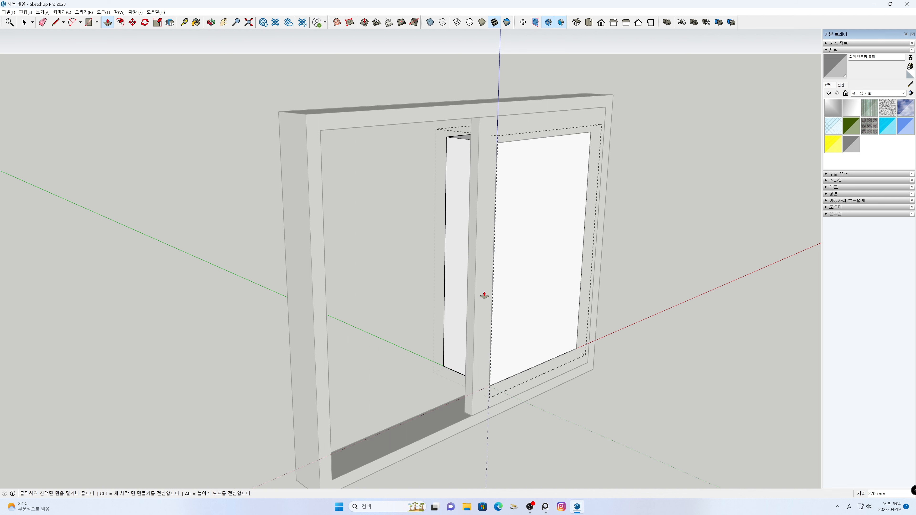
pyautogui.press('Escape')
pyautogui.press('space')
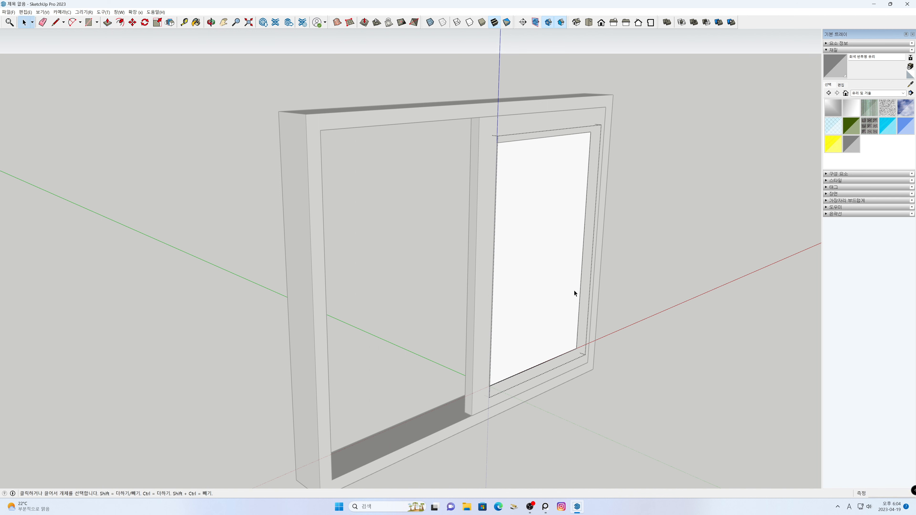
pyautogui.click(616, 292)
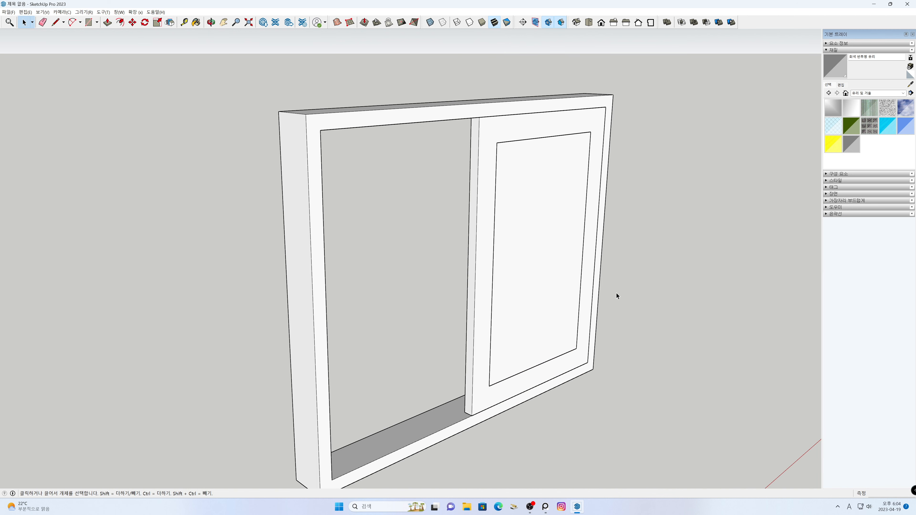
# Step: Apply the grey translucent glass material (회색 반투명 유리) to the pane inside the sash
pyautogui.click(851, 143)
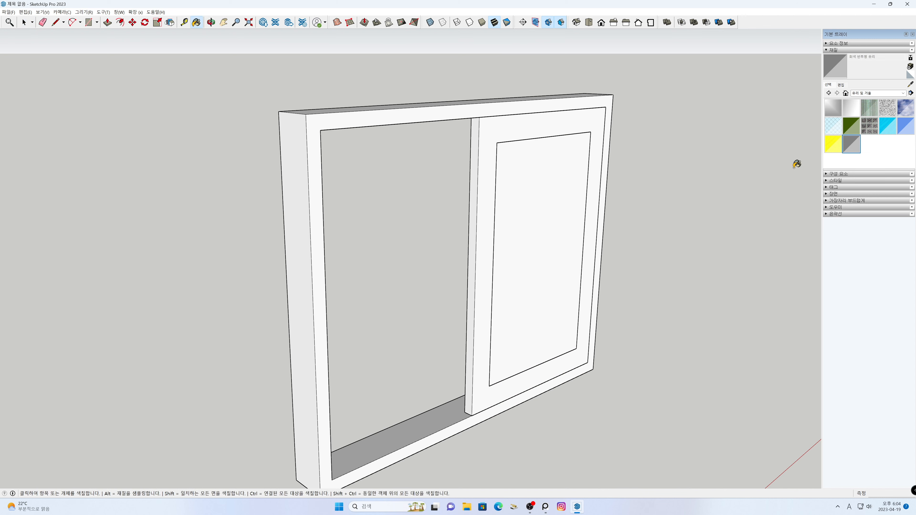
pyautogui.click(577, 282)
pyautogui.press('space')
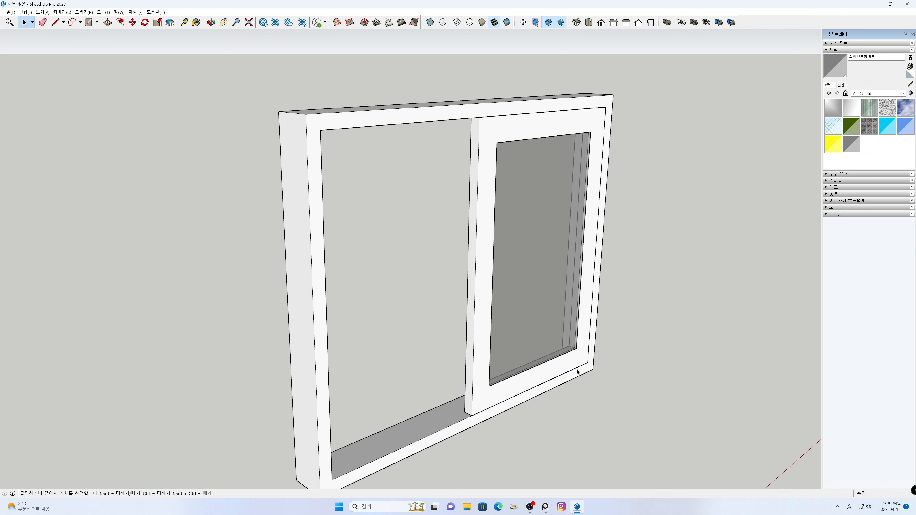
# Step: Select the glass pane, switch to wireframe display, and measure the pane's thickness at its lower corner
pyautogui.scroll(8, 588, 361)
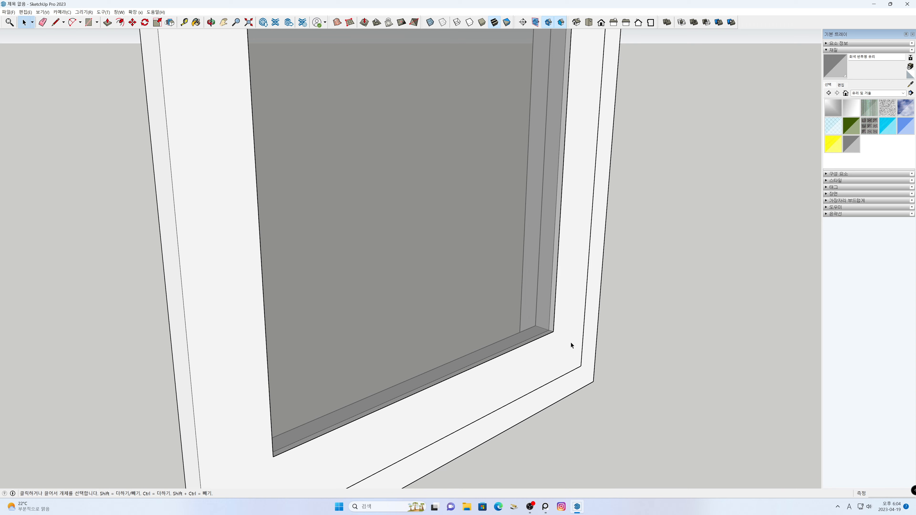
pyautogui.click(519, 296)
pyautogui.scroll(5, 563, 342)
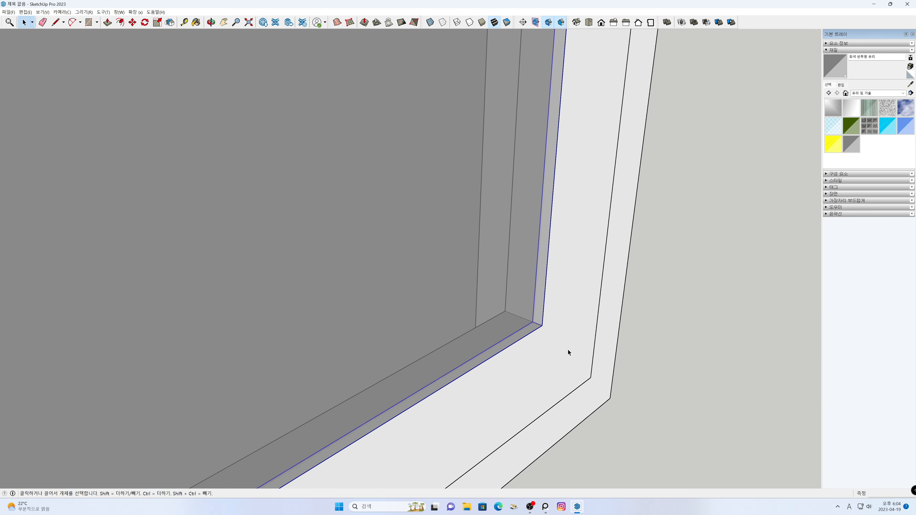
pyautogui.moveTo(546, 304)
pyautogui.keyDown('shift'); pyautogui.mouseDown(button='middle')
pyautogui.moveTo(517, 246)
pyautogui.moveTo(541, 291)
pyautogui.mouseUp(button='middle'); pyautogui.keyUp('shift')
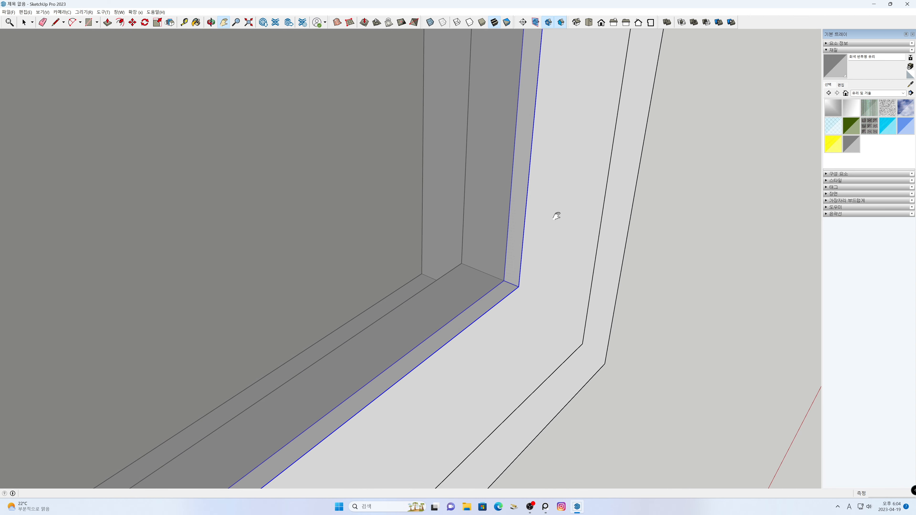
pyautogui.click(456, 22)
pyautogui.press('t')
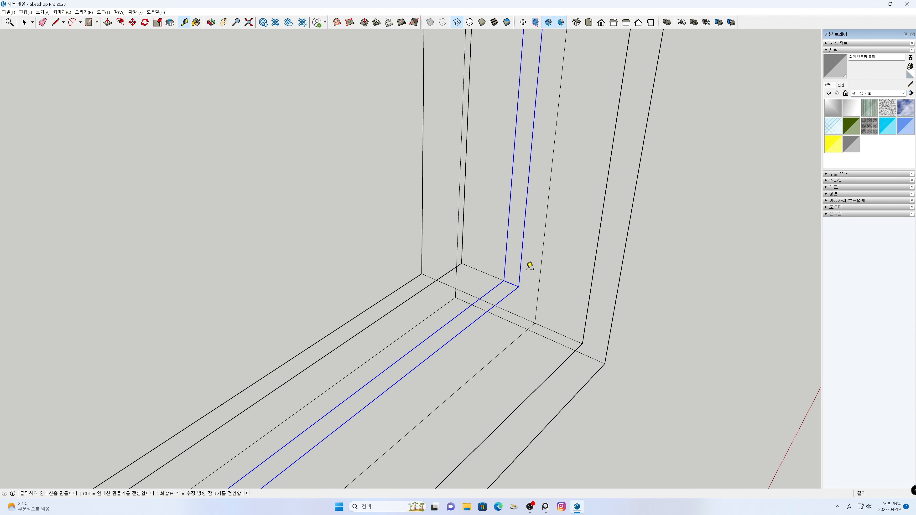
pyautogui.click(518, 287)
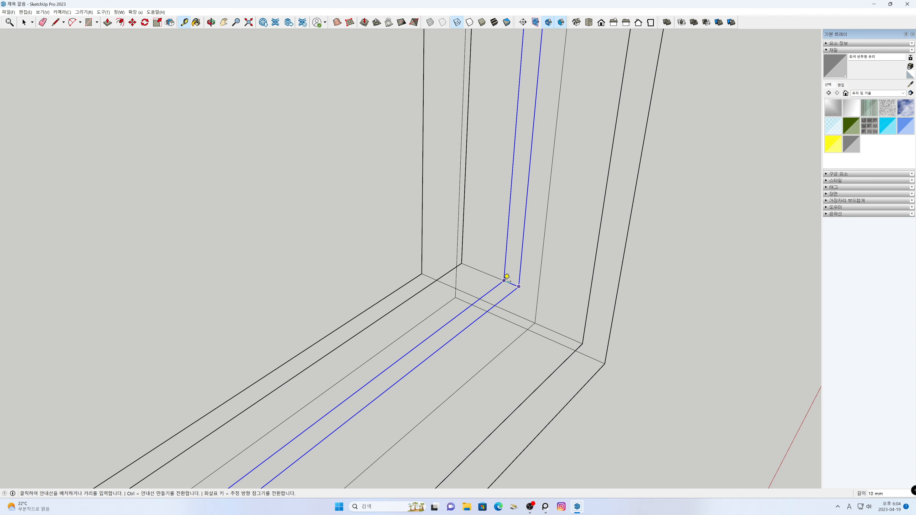
# Step: Move the glass pane by its thickness midpoint to the midpoint of the sash's depth, and restore the textured shaded display
pyautogui.press('space')
pyautogui.press('m')
pyautogui.click(512, 284)
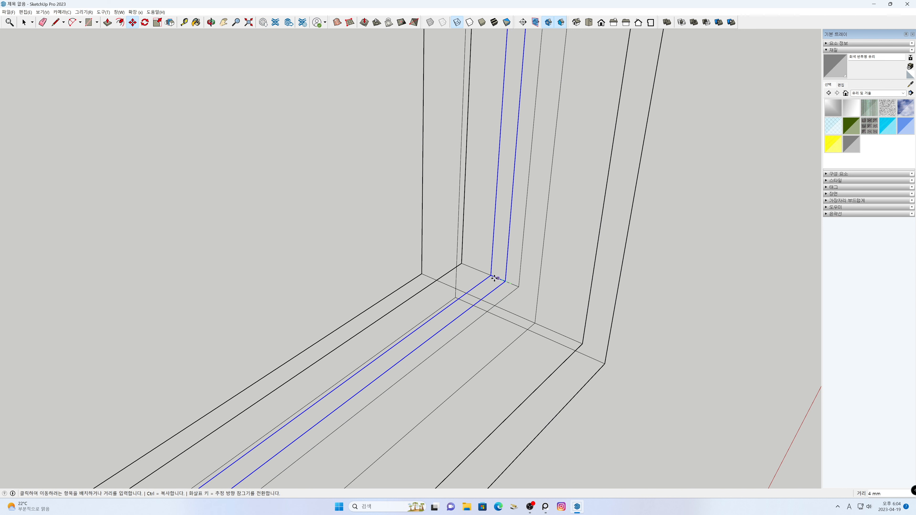
pyautogui.click(490, 275)
pyautogui.press('space')
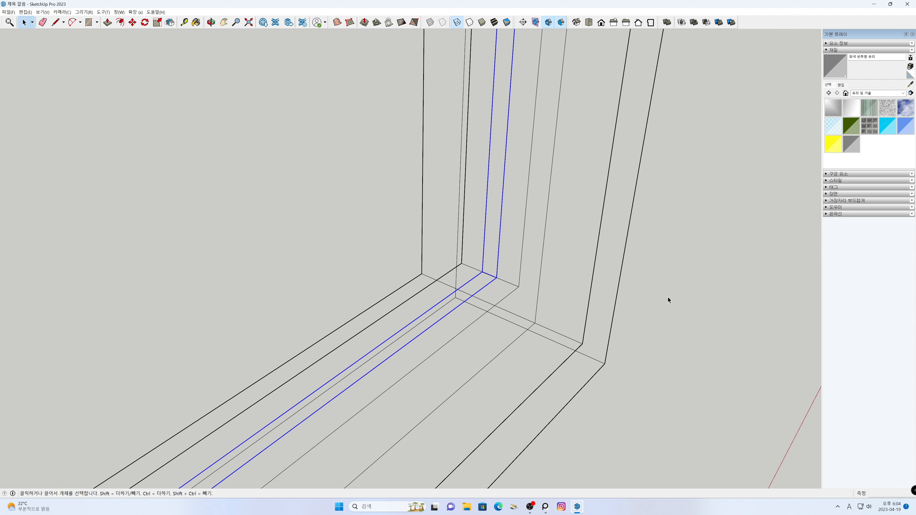
pyautogui.click(667, 298)
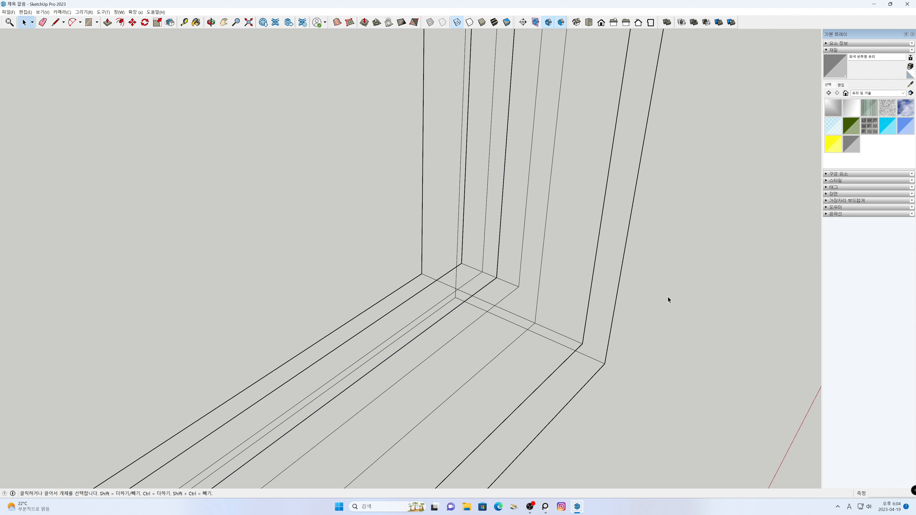
pyautogui.click(495, 23)
# Step: Group the sash border and its glass pane together
pyautogui.scroll(-2, 639, 243)
pyautogui.scroll(-3, 644, 253)
pyautogui.moveTo(678, 259); pyautogui.dragTo(266, 230, button='middle')
pyautogui.scroll(-2, 335, 255)
pyautogui.press('h')
pyautogui.moveTo(389, 275); pyautogui.dragTo(596, 423)
pyautogui.scroll(-2, 520, 353)
pyautogui.moveTo(522, 353); pyautogui.dragTo(535, 236, button='middle')
pyautogui.press('space')
pyautogui.moveTo(502, 292); pyautogui.dragTo(459, 262)
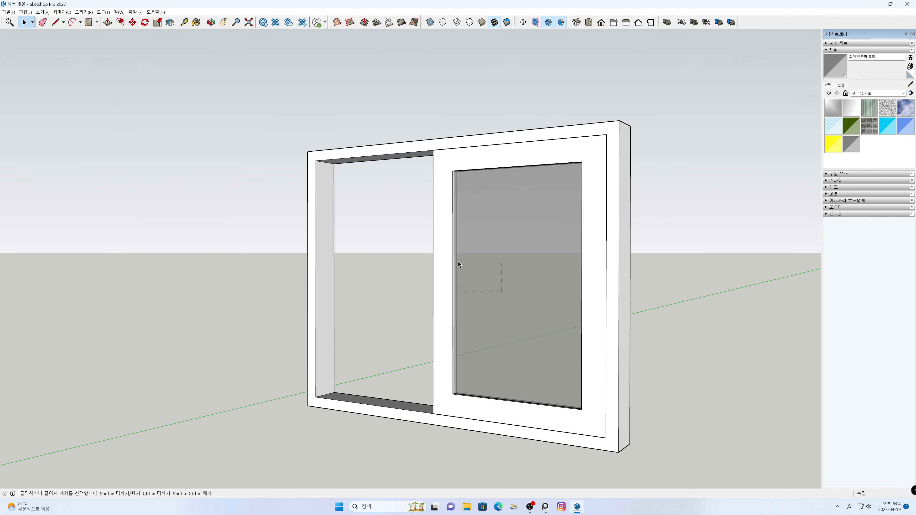
pyautogui.rightClick(439, 238)
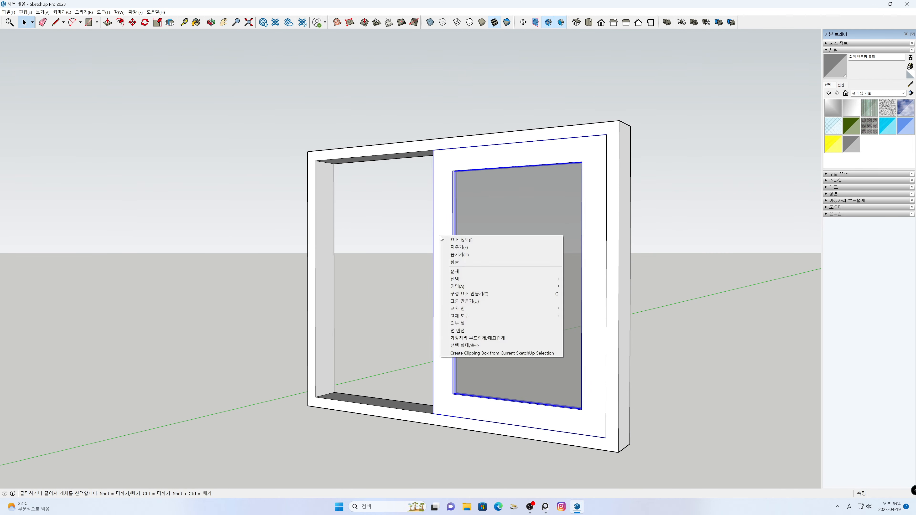
pyautogui.click(460, 302)
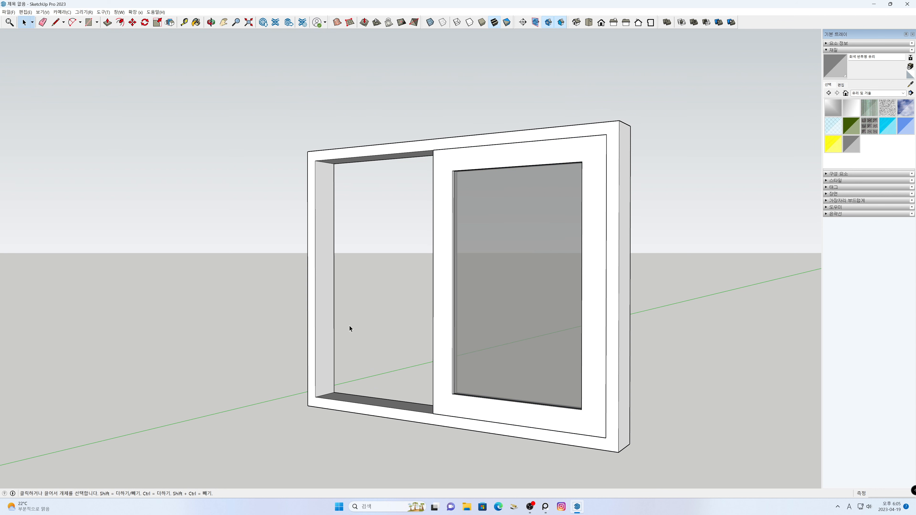
# Step: Move the sash group 35 mm along the frame's depth so its inner face lies on the frame's mid-depth
pyautogui.moveTo(360, 329); pyautogui.dragTo(659, 346, button='middle')
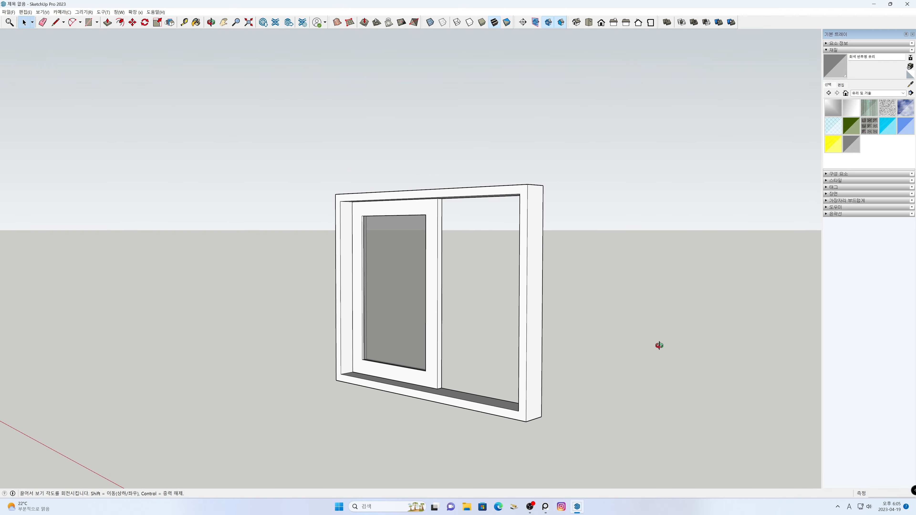
pyautogui.moveTo(409, 371); pyautogui.dragTo(391, 414, button='middle')
pyautogui.keyDown('shift'); pyautogui.moveTo(381, 328); pyautogui.dragTo(448, 322, button='middle'); pyautogui.keyUp('shift')
pyautogui.scroll(3, 452, 337)
pyautogui.scroll(6, 451, 342)
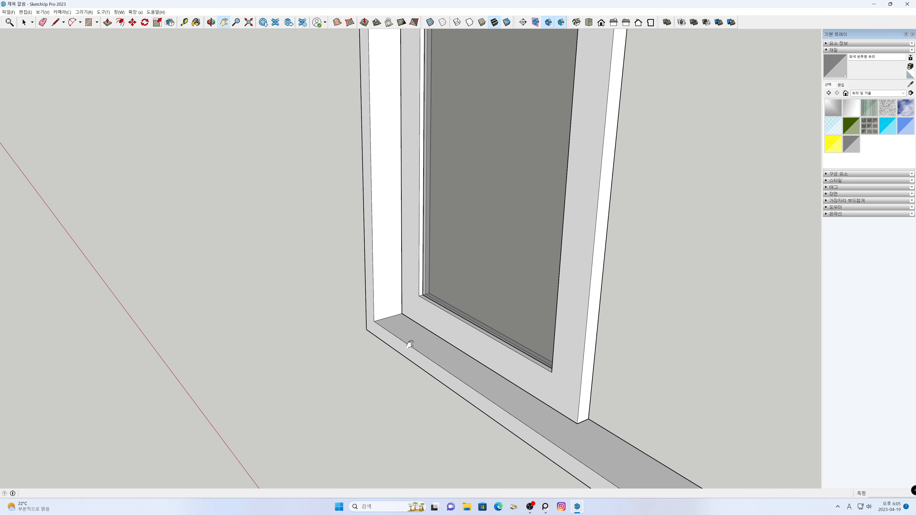
pyautogui.press('space')
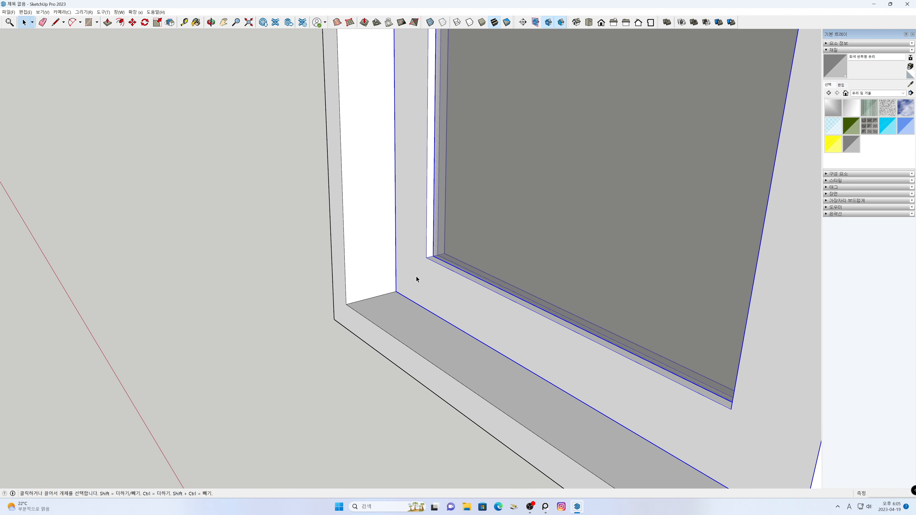
pyautogui.press('m')
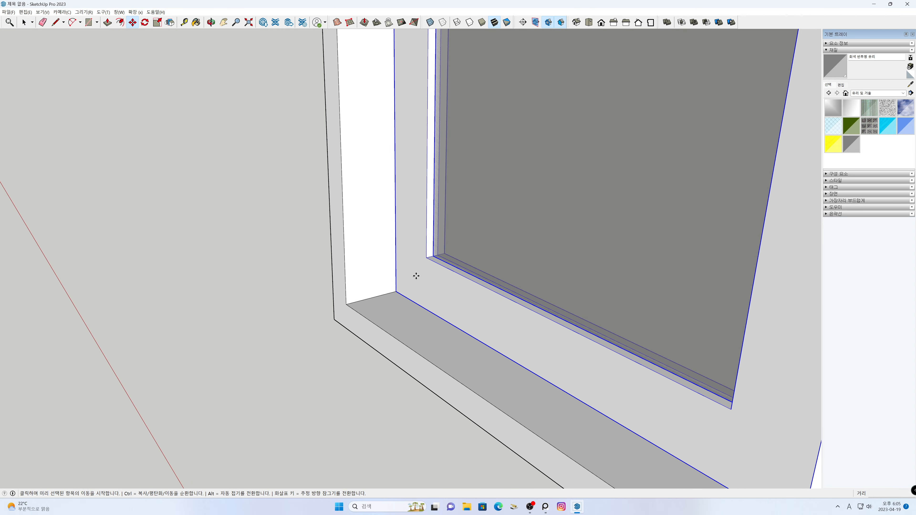
pyautogui.click(398, 291)
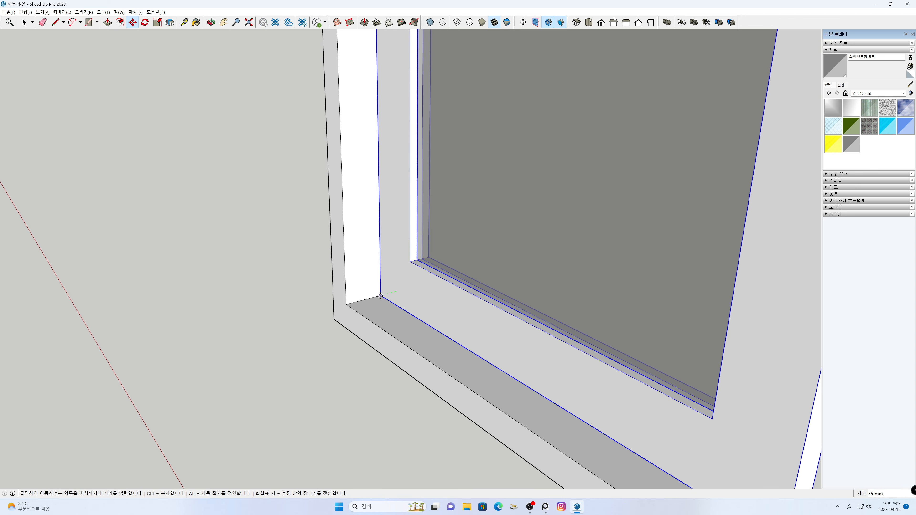
pyautogui.click(380, 296)
pyautogui.moveTo(289, 309); pyautogui.dragTo(256, 324, button='middle')
pyautogui.press('space')
pyautogui.scroll(-5, 257, 321)
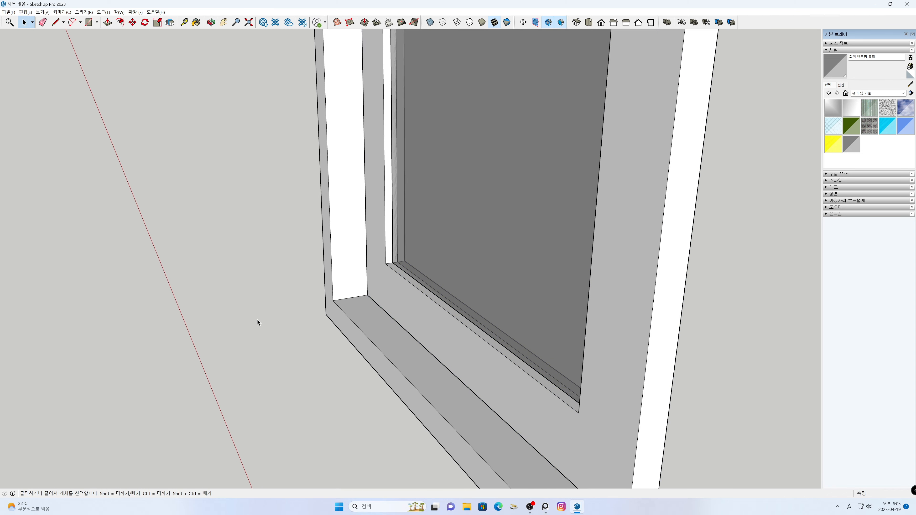
# Step: Copy the sash group from its lower outer corner to the mid-depth of the frame's opposite lower inner corner
pyautogui.scroll(-3, 324, 317)
pyautogui.moveTo(580, 327); pyautogui.dragTo(296, 347, button='middle')
pyautogui.keyDown('shift'); pyautogui.moveTo(419, 296); pyautogui.dragTo(543, 346, button='middle'); pyautogui.keyUp('shift')
pyautogui.scroll(1, 535, 350)
pyautogui.keyDown('shift'); pyautogui.moveTo(461, 356); pyautogui.dragTo(457, 382, button='middle'); pyautogui.keyUp('shift')
pyautogui.scroll(3, 455, 303)
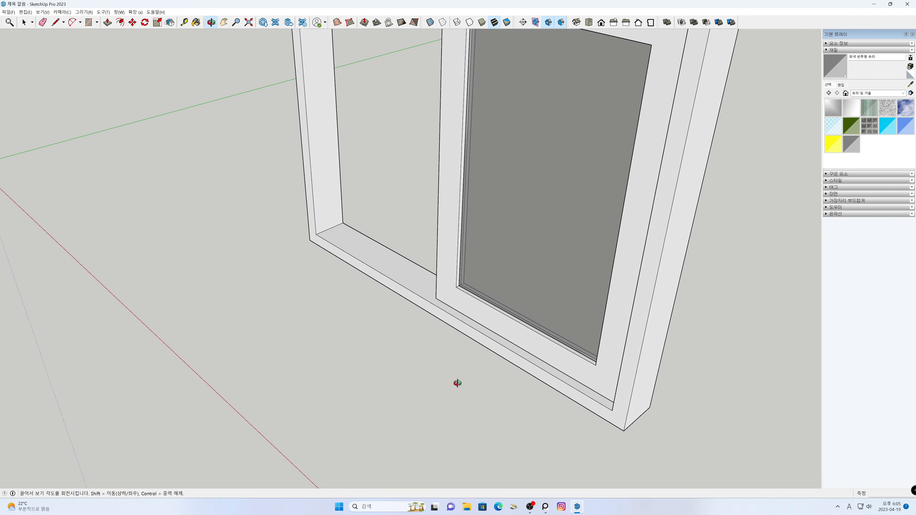
pyautogui.scroll(2, 452, 307)
pyautogui.press('space')
pyautogui.click(446, 282)
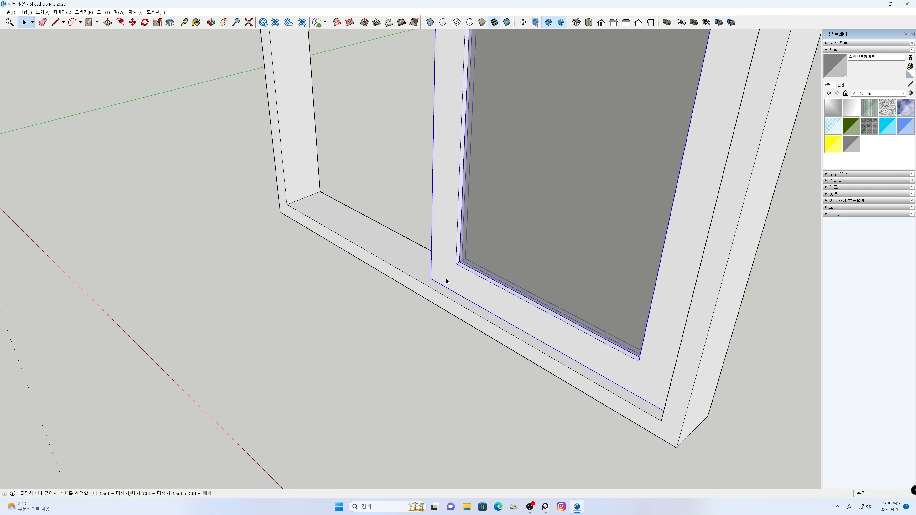
pyautogui.press('m')
pyautogui.click(431, 278)
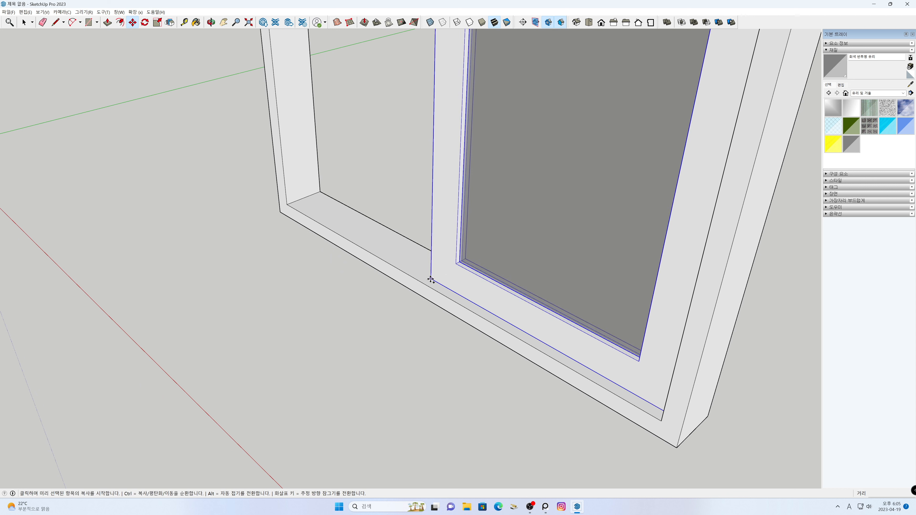
pyautogui.press('ctrl')
pyautogui.click(304, 198)
pyautogui.press('space')
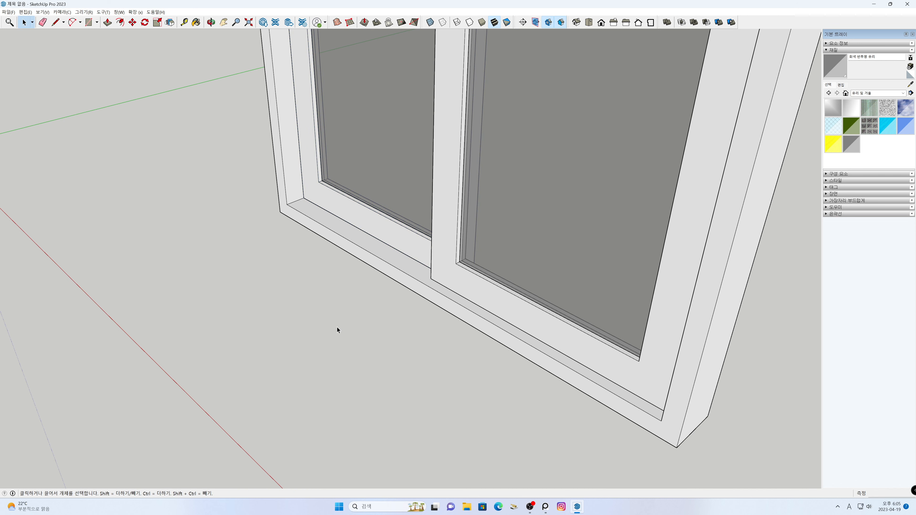
# Step: Paint the frame and both sashes with the colour 0036_벌리우드 from the named colours collection
pyautogui.click(249, 23)
pyautogui.scroll(-3, 357, 260)
pyautogui.moveTo(399, 321); pyautogui.dragTo(454, 178, button='middle')
pyautogui.keyDown('shift'); pyautogui.moveTo(423, 278); pyautogui.dragTo(589, 322, button='middle'); pyautogui.keyUp('shift')
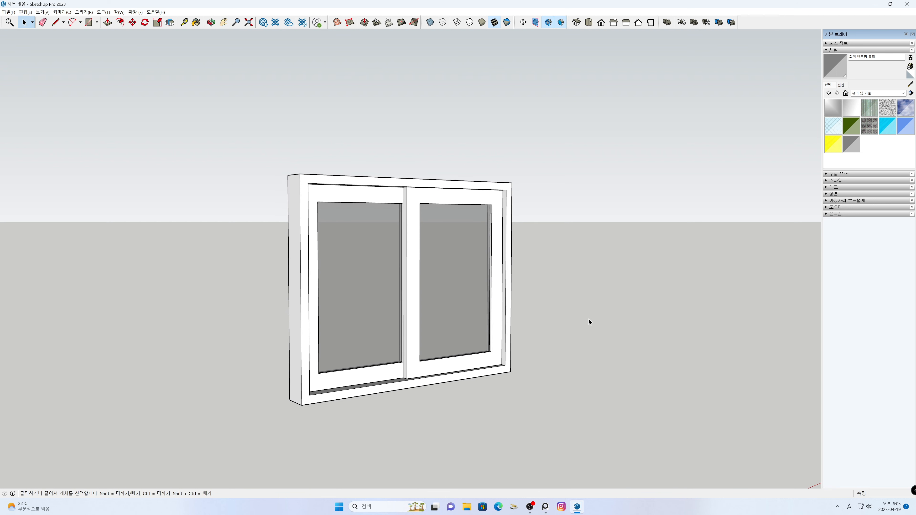
pyautogui.click(903, 93)
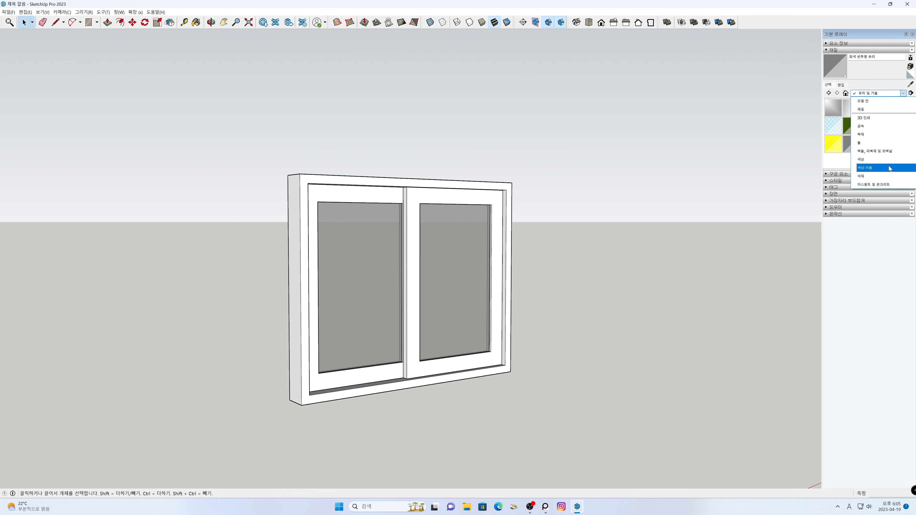
pyautogui.click(888, 168)
pyautogui.moveTo(914, 111); pyautogui.dragTo(915, 119)
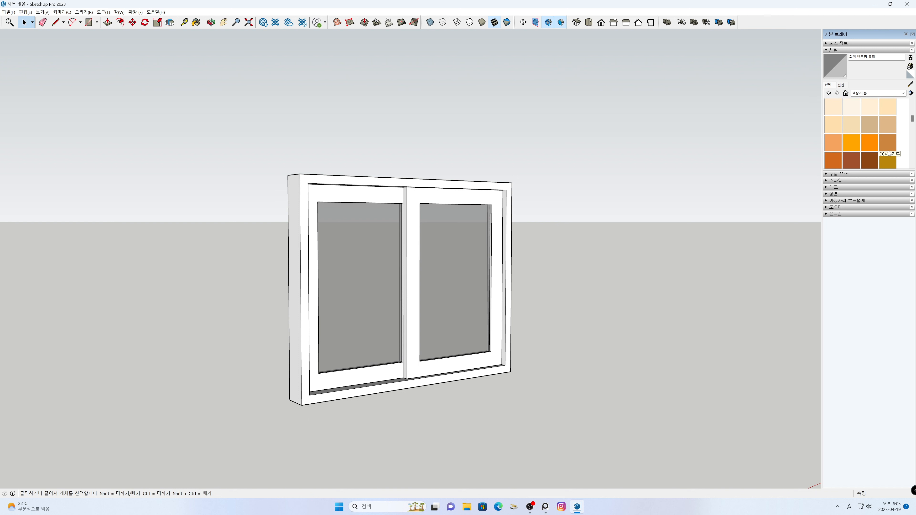
pyautogui.scroll(-1, 887, 155)
pyautogui.scroll(1, 890, 127)
pyautogui.click(885, 127)
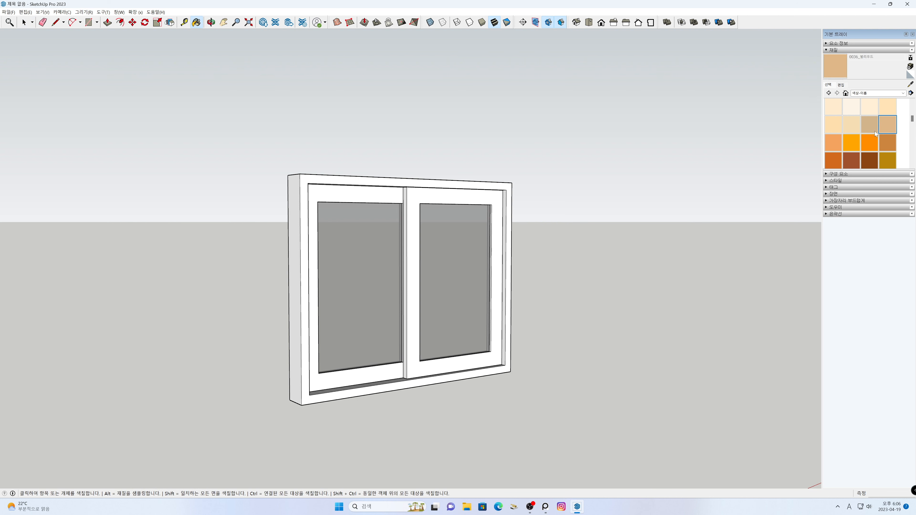
pyautogui.click(510, 242)
pyautogui.click(499, 244)
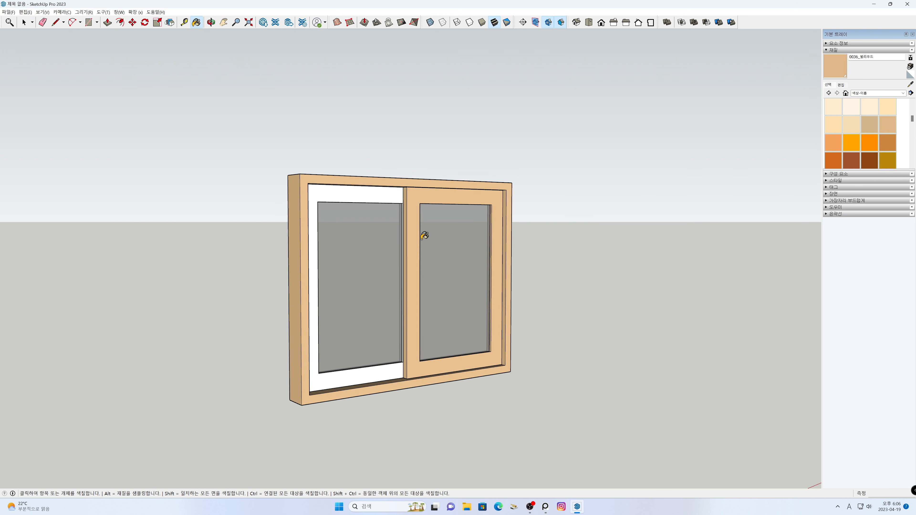
pyautogui.click(386, 197)
pyautogui.press('space')
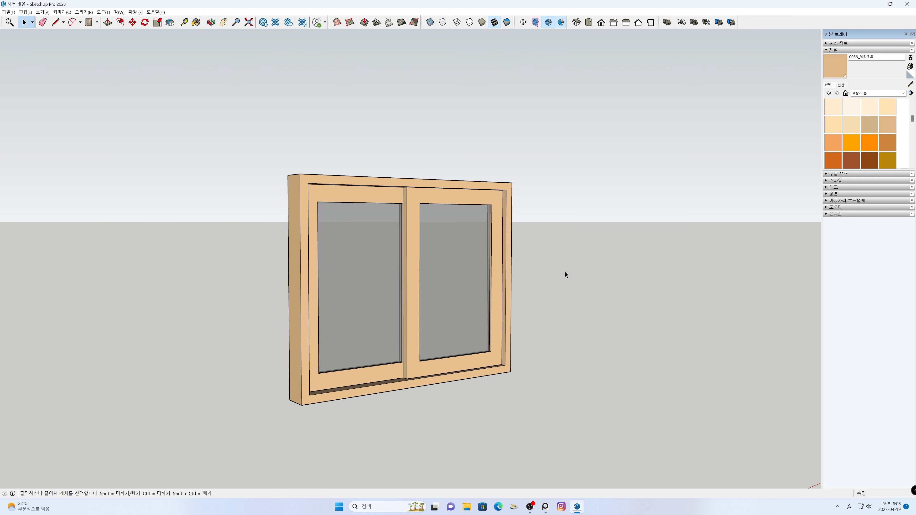
# Step: Group the painted frame and both sashes together as one window
pyautogui.keyDown('shift'); pyautogui.moveTo(571, 276); pyautogui.dragTo(595, 266, button='middle'); pyautogui.keyUp('shift')
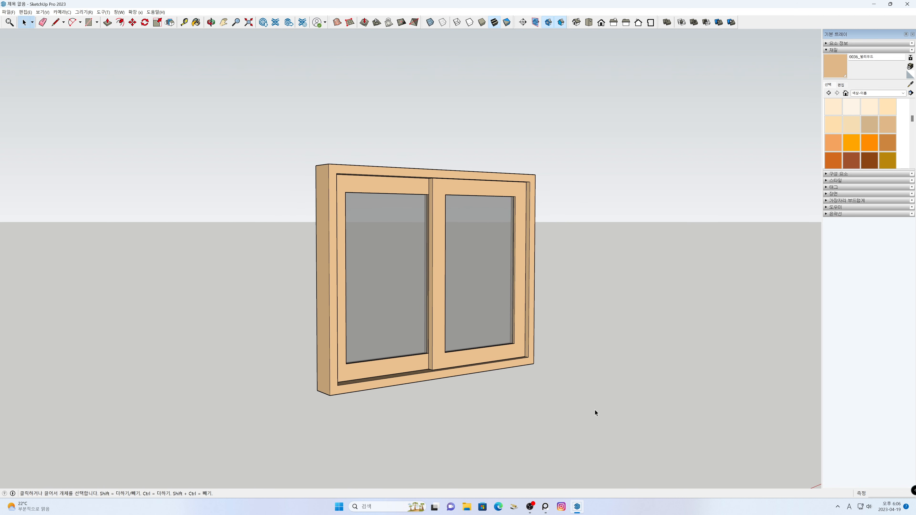
pyautogui.moveTo(224, 127); pyautogui.dragTo(224, 124)
pyautogui.rightClick(365, 184)
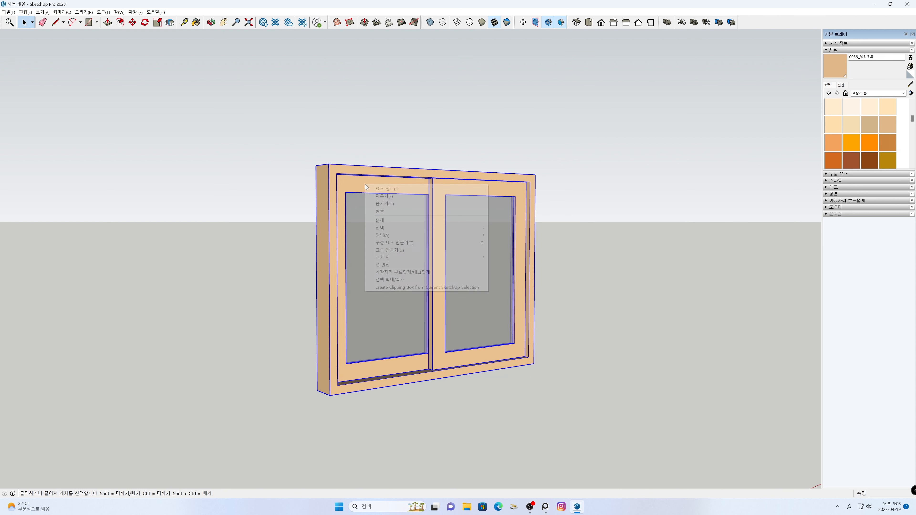
pyautogui.click(403, 250)
pyautogui.click(281, 233)
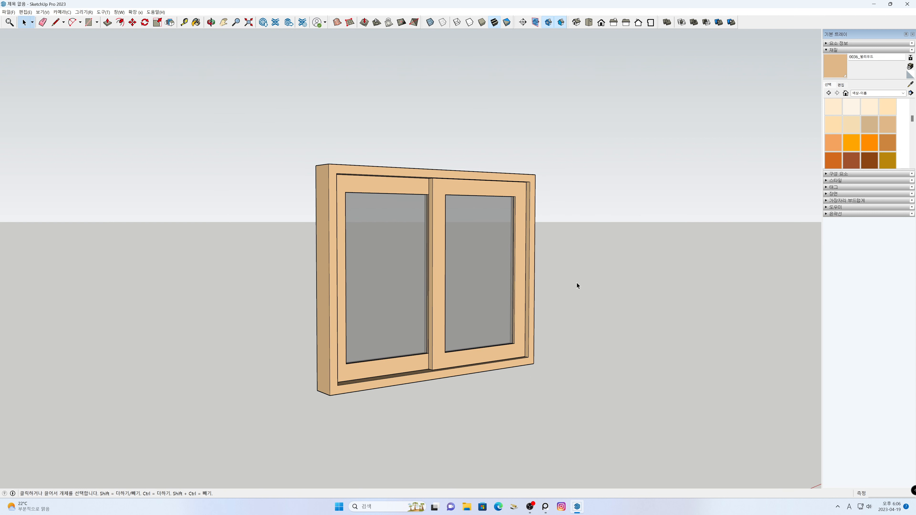
# Step: Display hidden objects and unhide the first window beside the wood-coloured one
pyautogui.click(42, 12)
pyautogui.click(56, 44)
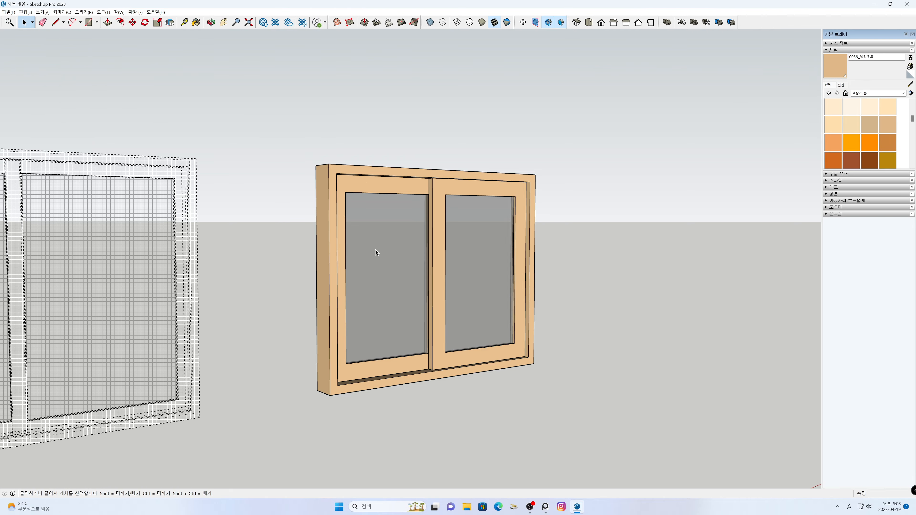
pyautogui.press('h')
pyautogui.moveTo(383, 261); pyautogui.dragTo(551, 249)
pyautogui.scroll(-2, 540, 251)
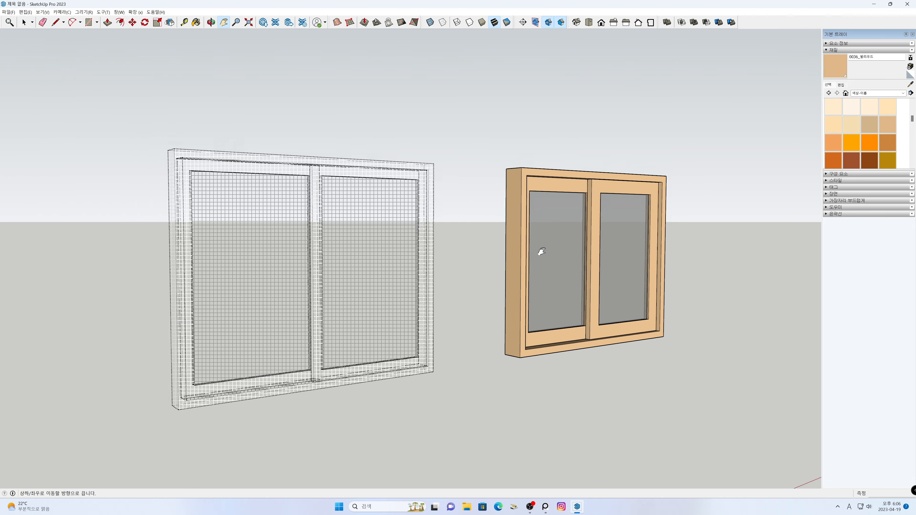
pyautogui.moveTo(676, 275); pyautogui.dragTo(313, 272, button='middle')
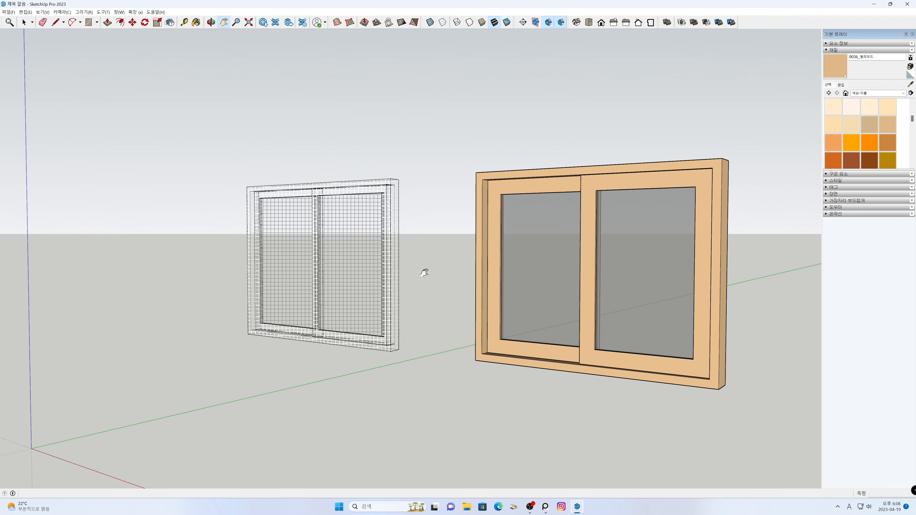
pyautogui.moveTo(423, 272); pyautogui.dragTo(398, 269)
pyautogui.press('space')
pyautogui.click(364, 253)
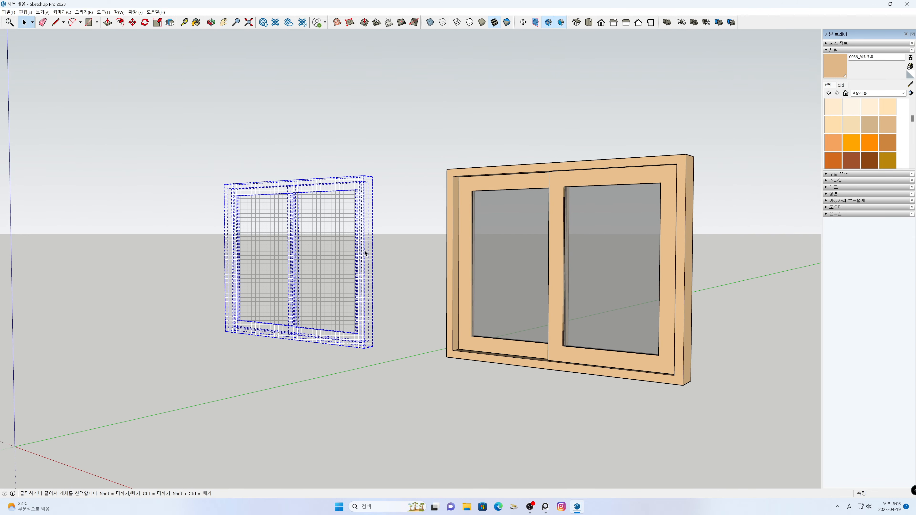
pyautogui.rightClick(364, 253)
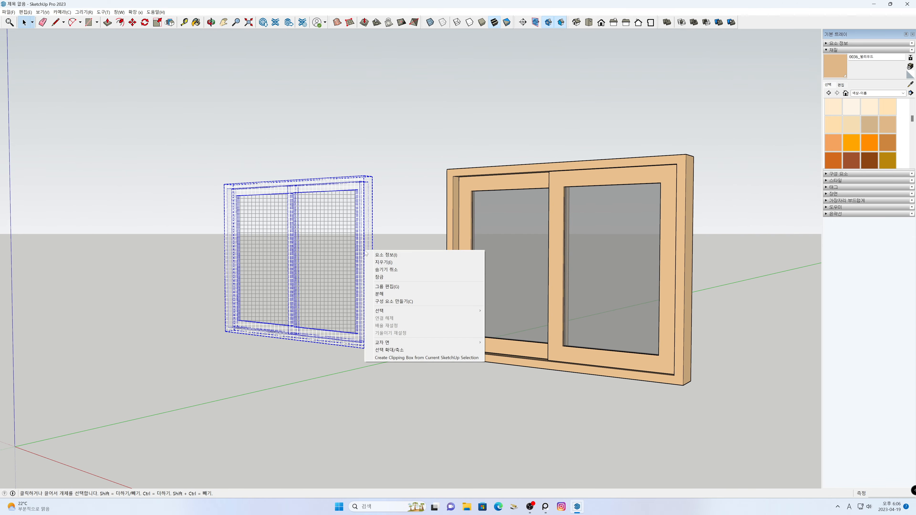
pyautogui.click(376, 270)
pyautogui.click(398, 277)
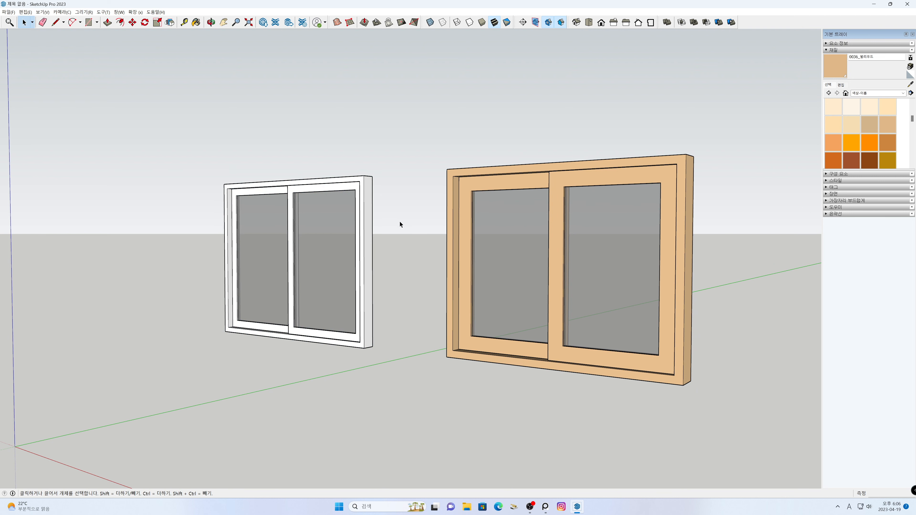
# Step: Move the white window by its lower back corner onto the matching front corner of the wood-coloured window
pyautogui.click(370, 336)
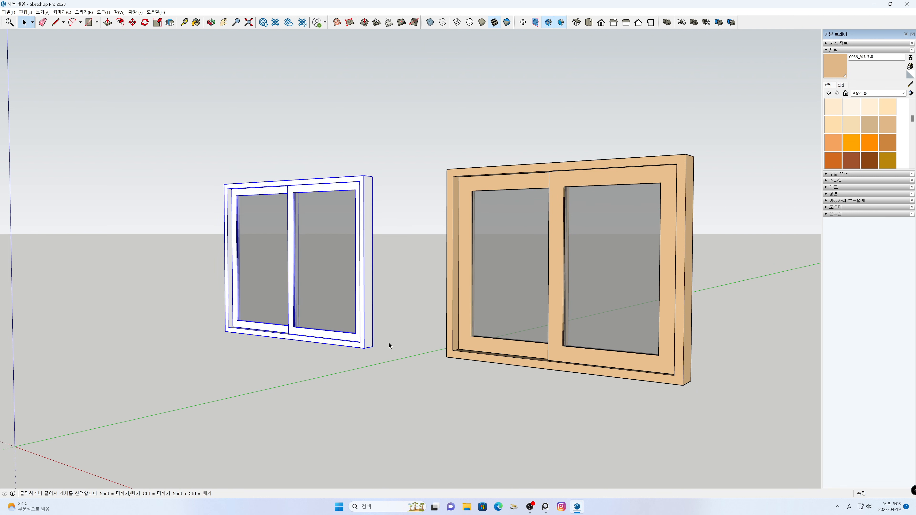
pyautogui.press('m')
pyautogui.click(374, 349)
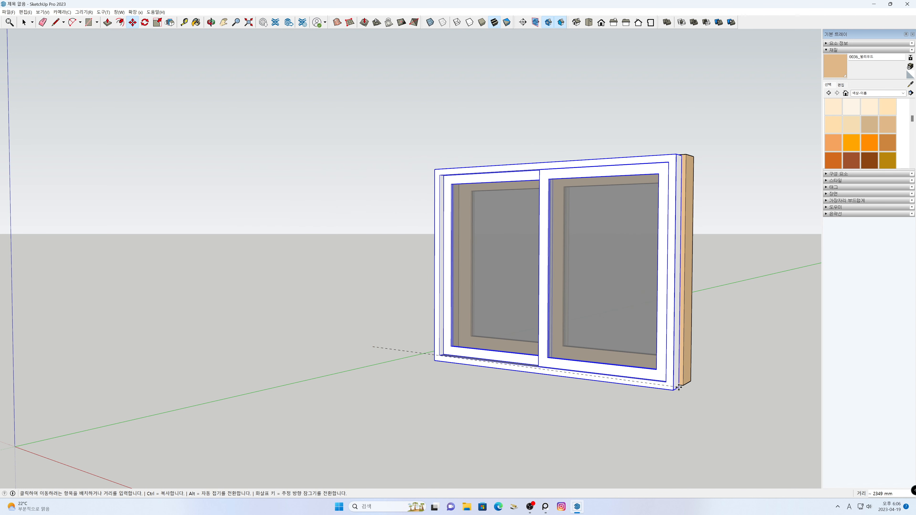
pyautogui.click(682, 385)
pyautogui.press('space')
pyautogui.click(572, 407)
# Step: Examine both windows' internal layout from above in parallel projection and wireframe, and restore the textured shaded display
pyautogui.keyDown('shift'); pyautogui.moveTo(591, 253); pyautogui.dragTo(438, 379, button='middle'); pyautogui.keyUp('shift')
pyautogui.moveTo(522, 377); pyautogui.dragTo(530, 199, button='middle')
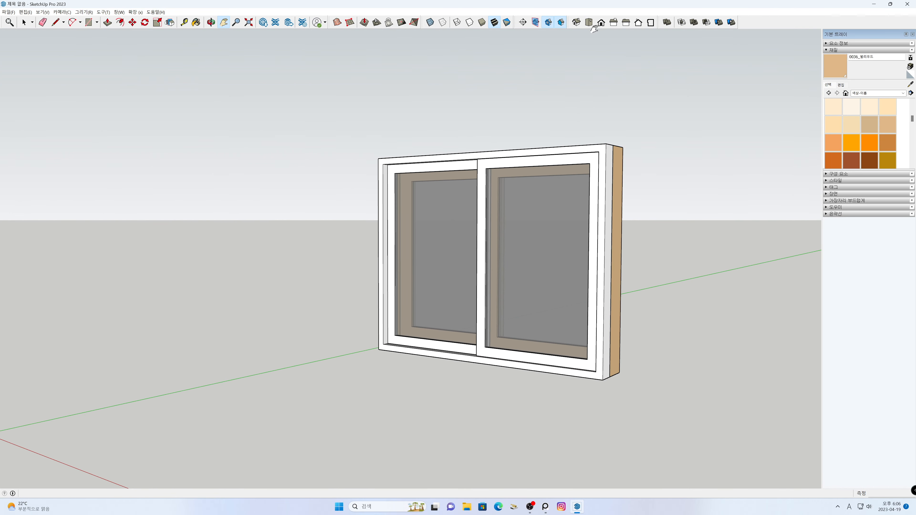
pyautogui.click(589, 22)
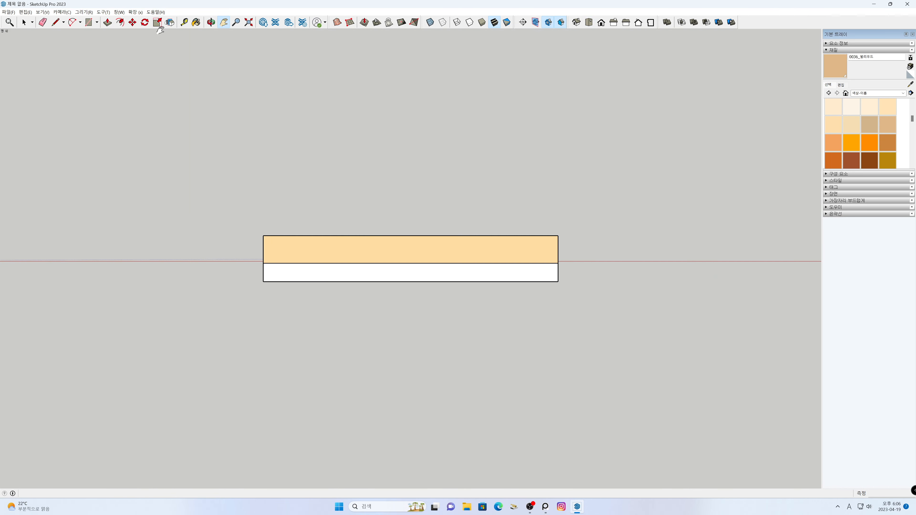
pyautogui.click(62, 12)
pyautogui.click(71, 44)
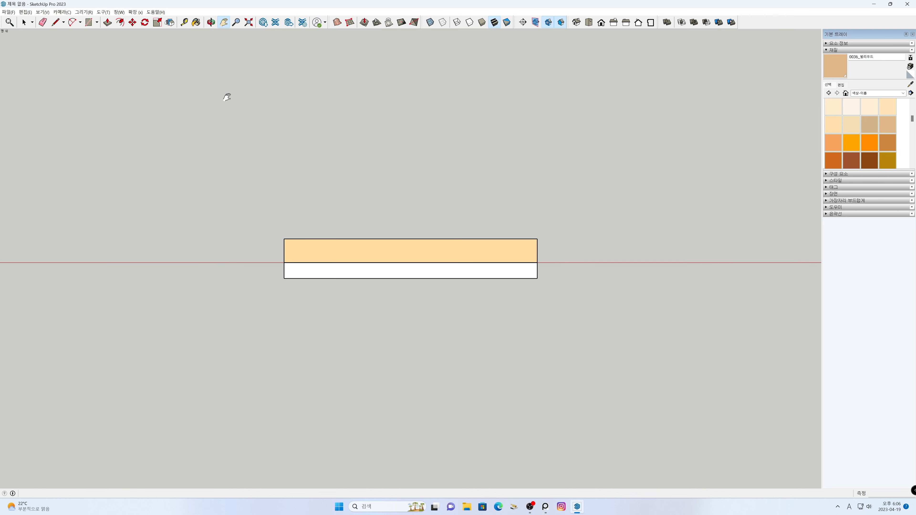
pyautogui.scroll(2, 399, 245)
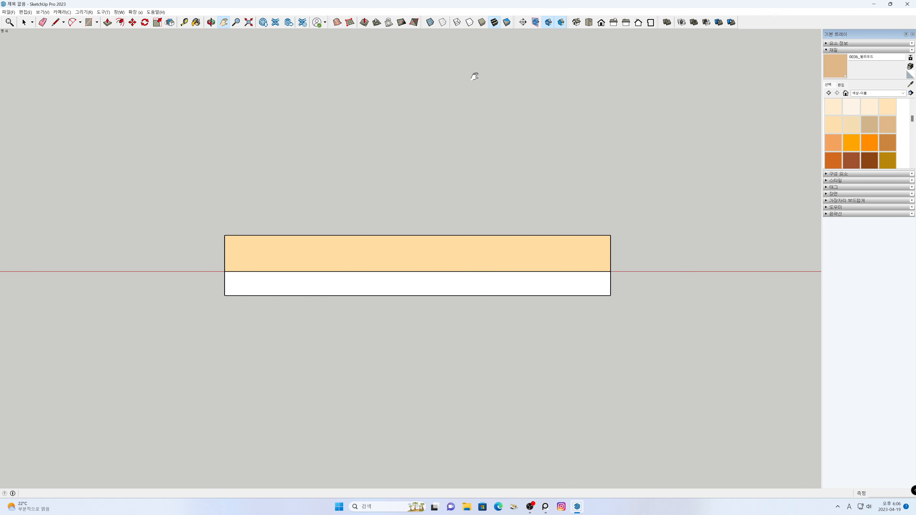
pyautogui.click(457, 22)
pyautogui.scroll(3, 412, 280)
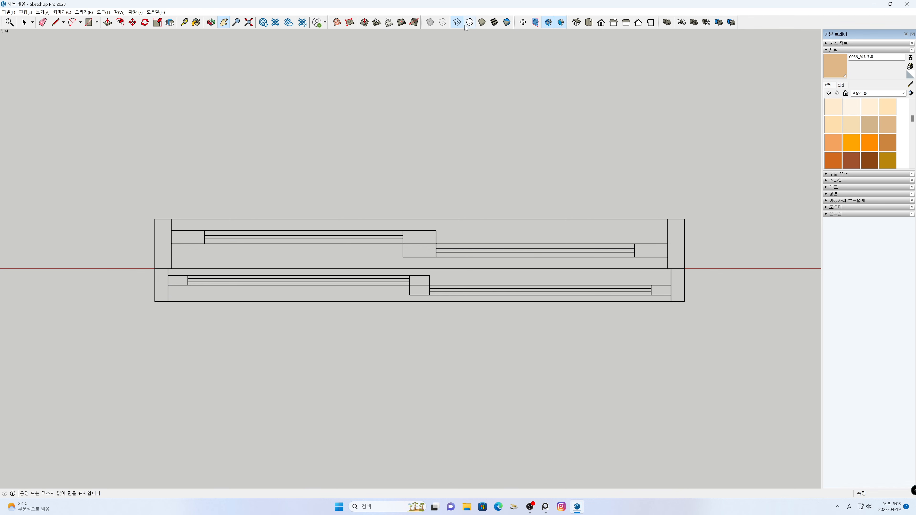
pyautogui.click(494, 22)
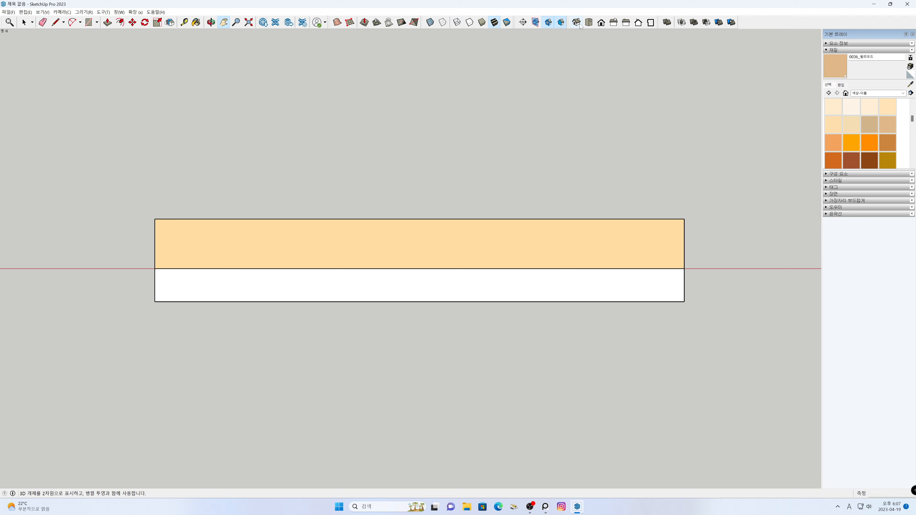
# Step: Return to an isometric view with perspective projection and frame both windows
pyautogui.click(577, 23)
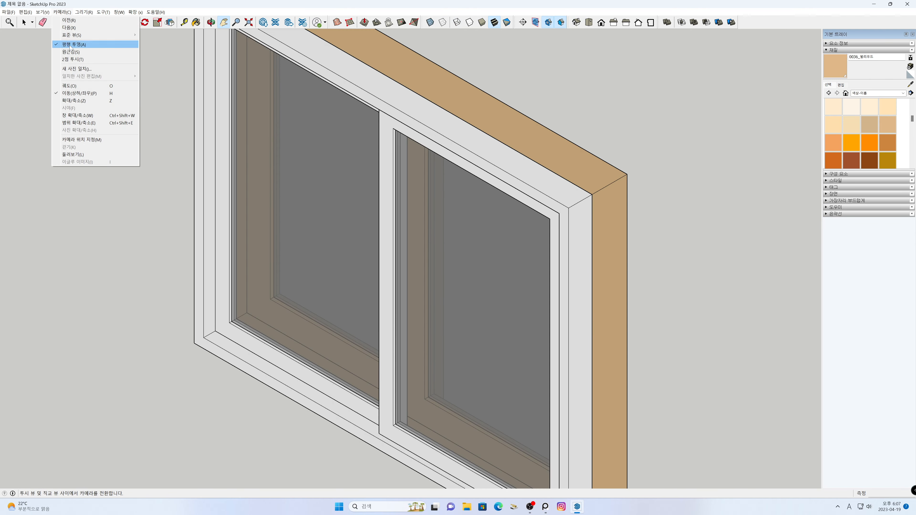
pyautogui.click(104, 51)
pyautogui.click(249, 23)
pyautogui.scroll(-3, 415, 253)
pyautogui.moveTo(427, 264); pyautogui.dragTo(498, 276)
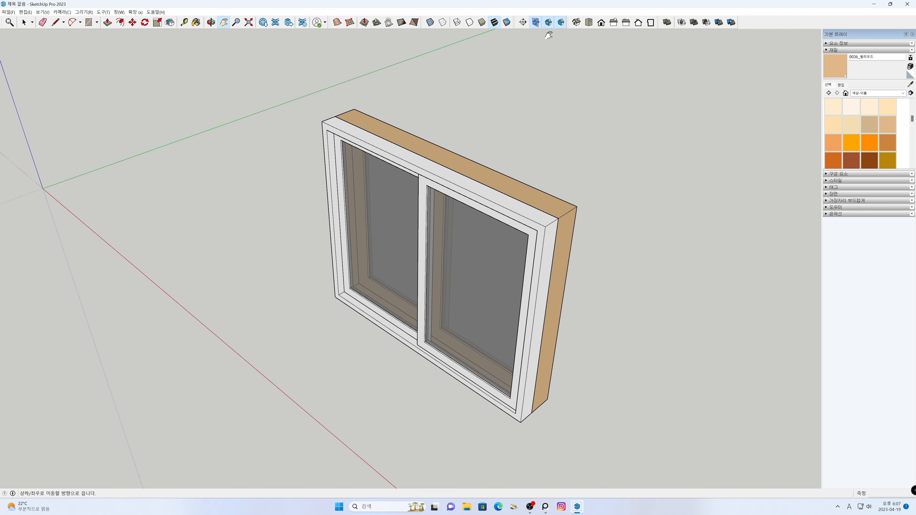
# Step: Place a section plane on the joined windows' side face, keeping the name 단면 1 and symbol 1
pyautogui.click(522, 23)
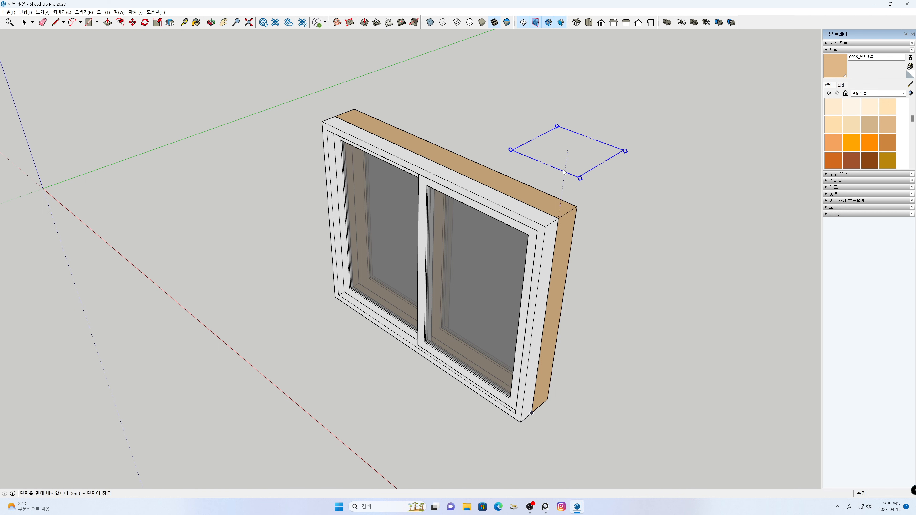
pyautogui.click(559, 273)
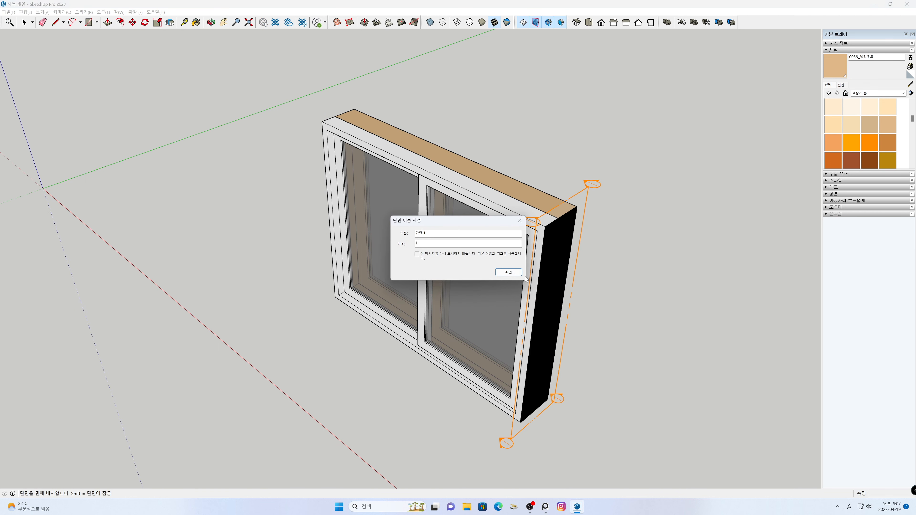
pyautogui.click(509, 272)
pyautogui.press('space')
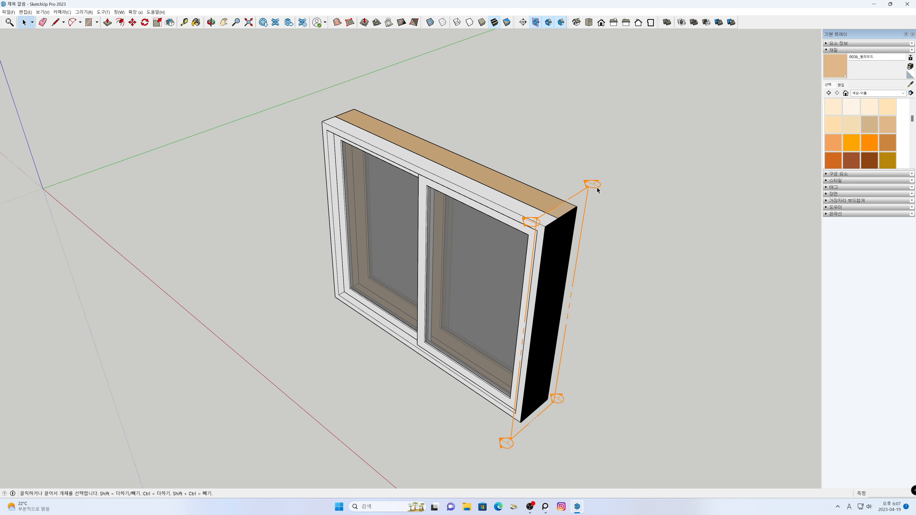
# Step: Move the section plane about 555 mm along the red axis into the windows to cut through the sashes
pyautogui.click(593, 187)
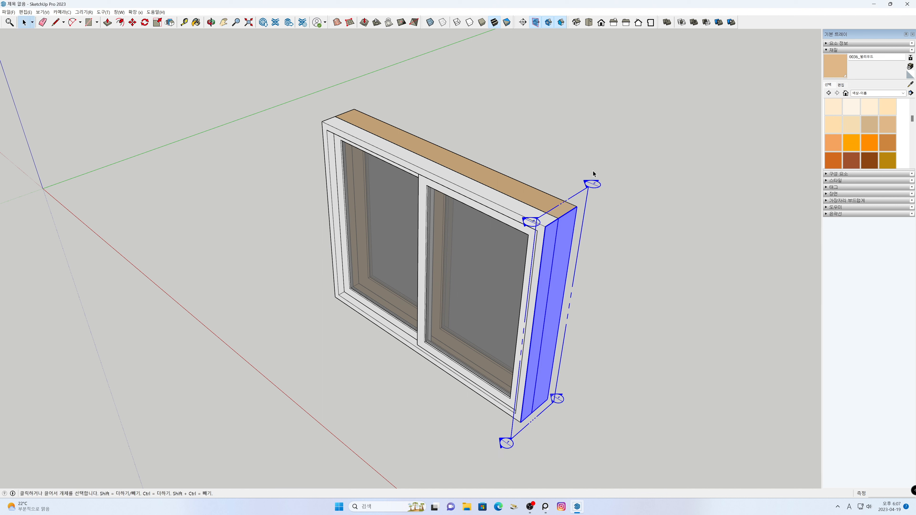
pyautogui.press('m')
pyautogui.click(600, 159)
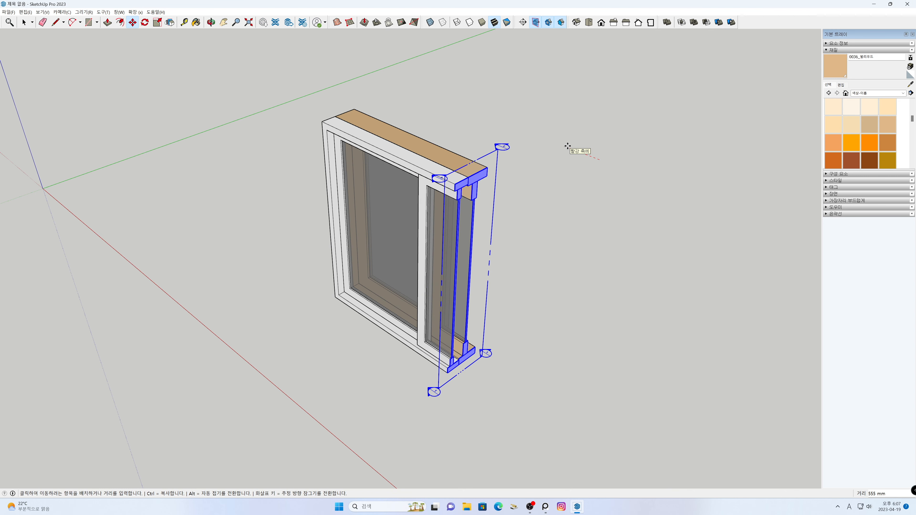
pyautogui.click(568, 144)
pyautogui.moveTo(585, 228); pyautogui.dragTo(640, 199, button='middle')
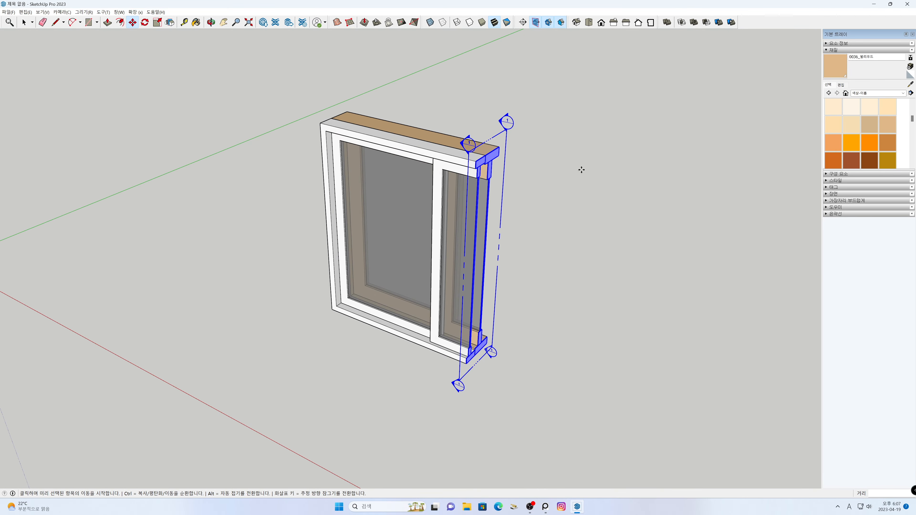
# Step: Move the section plane further along the red axis so it cuts deeper into the joined windows
pyautogui.click(505, 133)
pyautogui.click(495, 184)
pyautogui.press('h')
pyautogui.moveTo(540, 232); pyautogui.dragTo(608, 284)
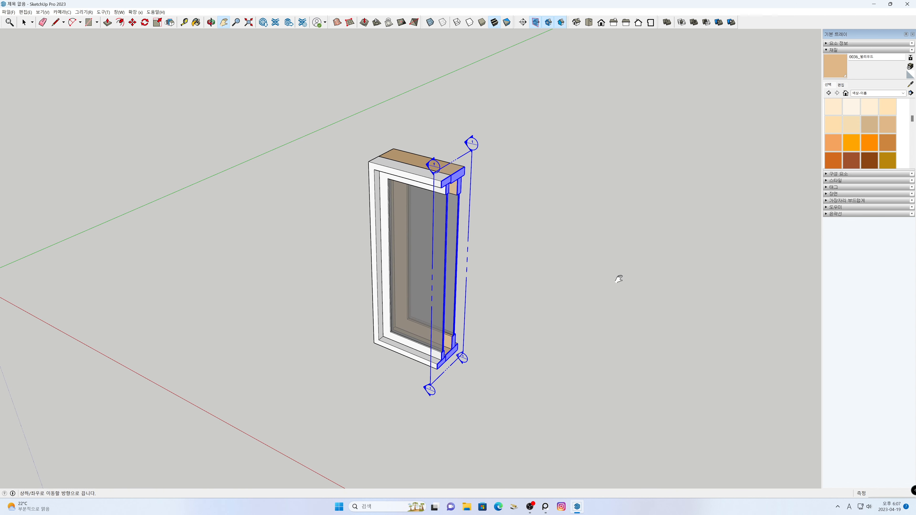
# Step: Examine the windows' vertical section from the side in parallel projection, toggling the section plane display off and on
pyautogui.click(613, 23)
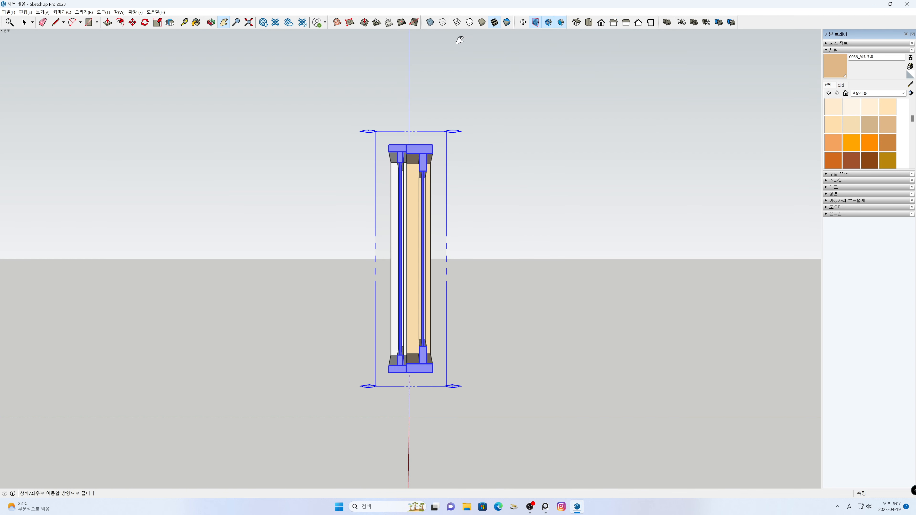
pyautogui.click(62, 12)
pyautogui.click(72, 44)
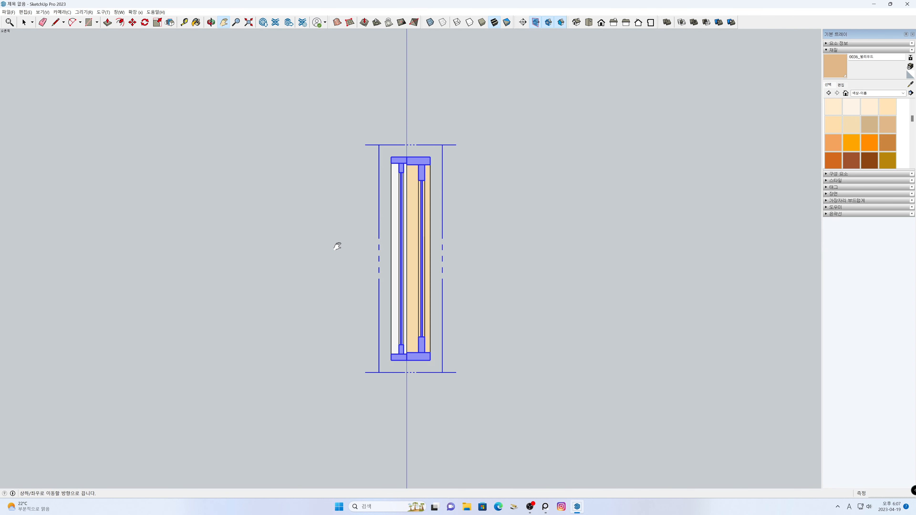
pyautogui.scroll(1, 338, 247)
pyautogui.press('space')
pyautogui.click(494, 243)
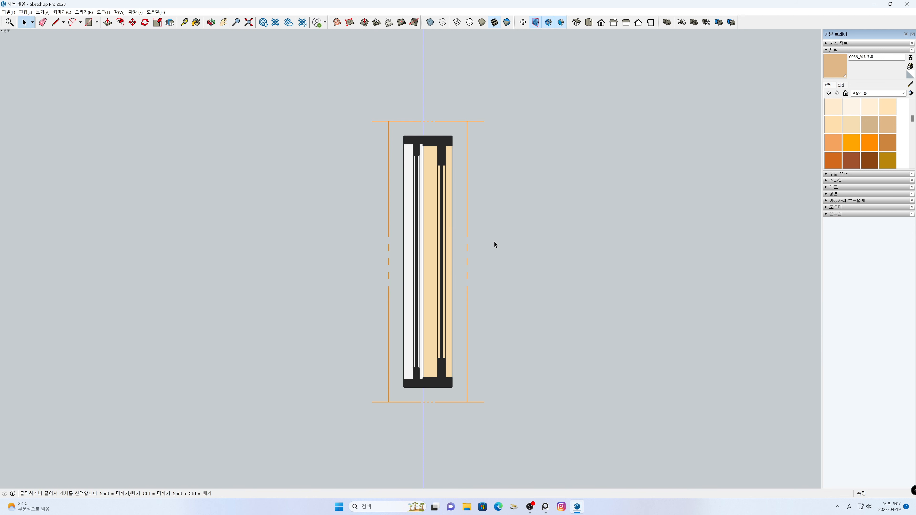
pyautogui.click(536, 23)
pyautogui.click(537, 23)
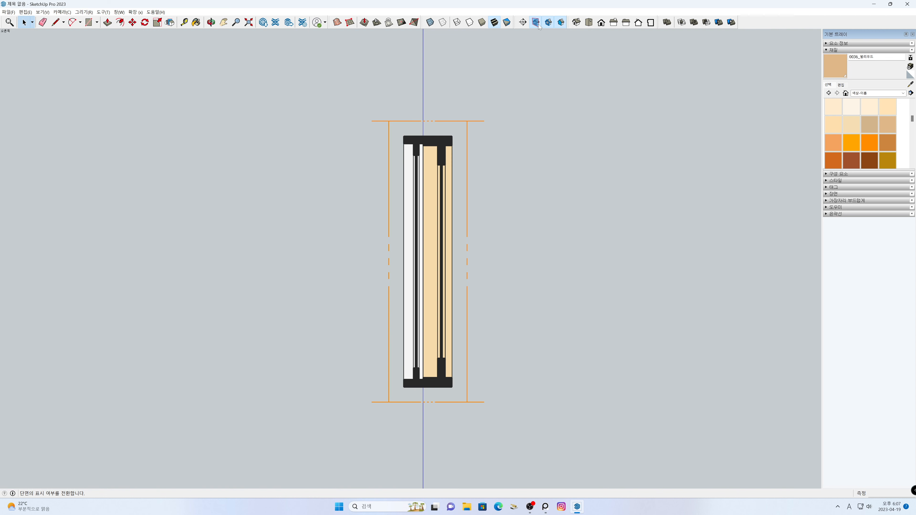
# Step: Return to an isometric view with perspective projection and delete the vertical section plane
pyautogui.click(576, 23)
pyautogui.click(59, 12)
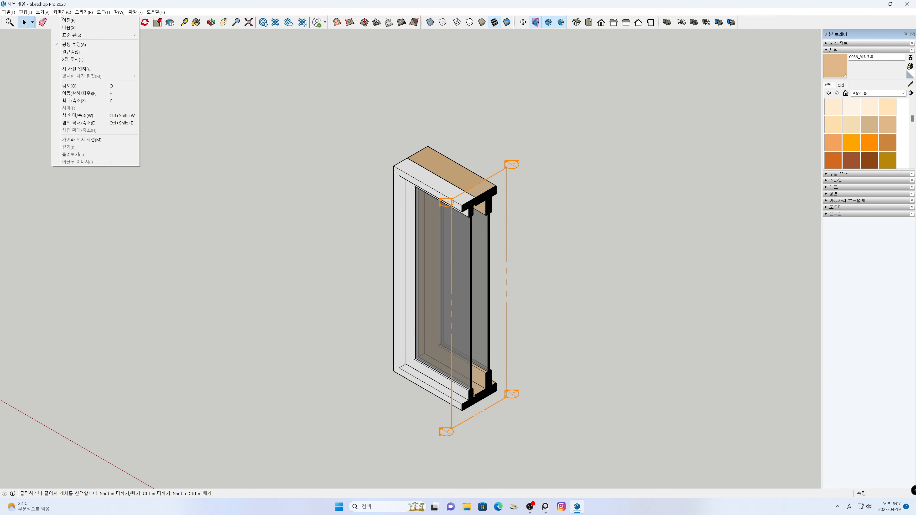
pyautogui.click(80, 58)
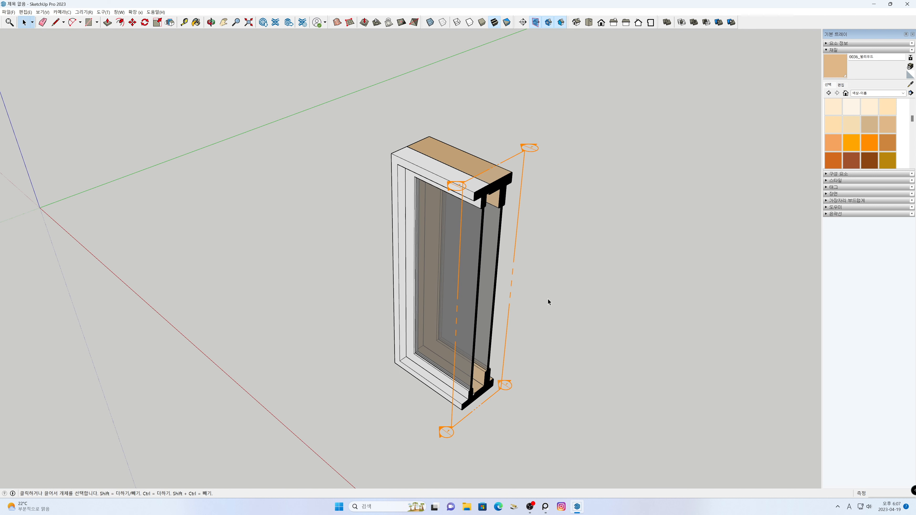
pyautogui.click(529, 150)
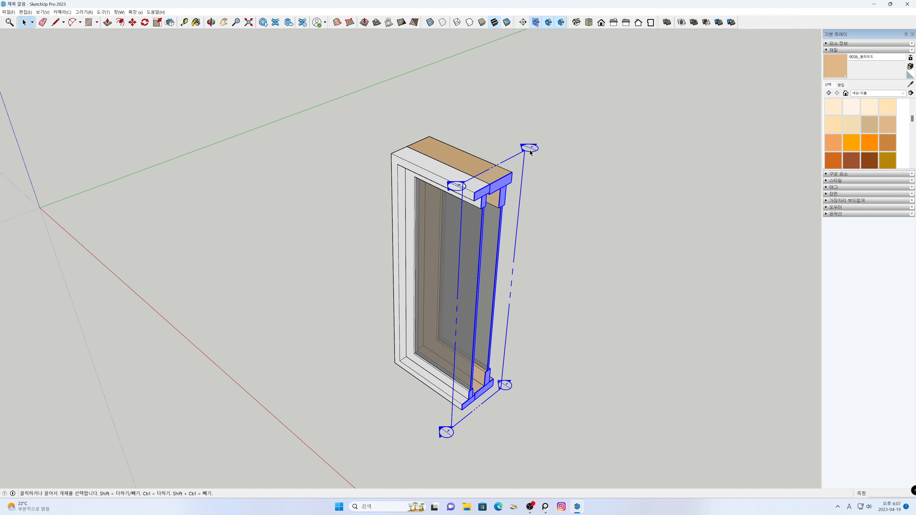
pyautogui.press('Delete')
# Step: Place a new horizontal section plane on the top face of the joined windows
pyautogui.press('h')
pyautogui.moveTo(520, 276); pyautogui.dragTo(449, 228)
pyautogui.scroll(-3, 448, 227)
pyautogui.click(523, 22)
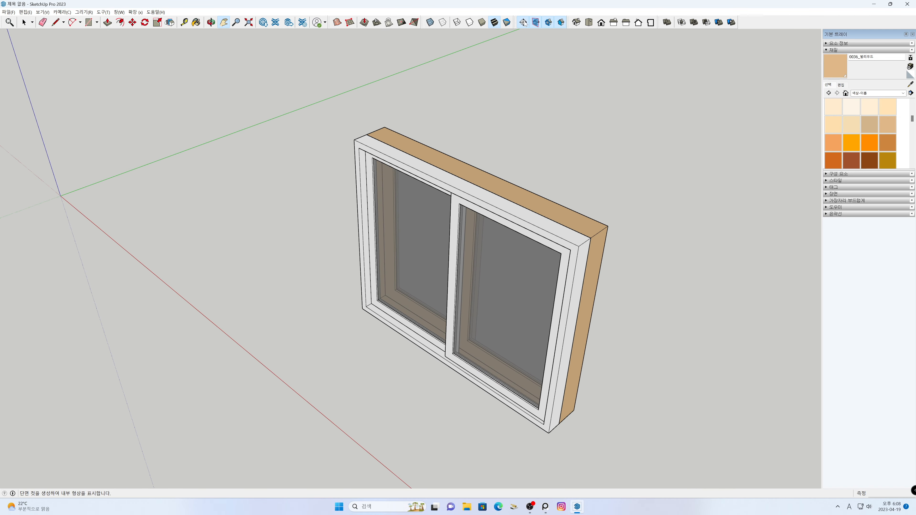
pyautogui.click(480, 178)
pyautogui.click(508, 273)
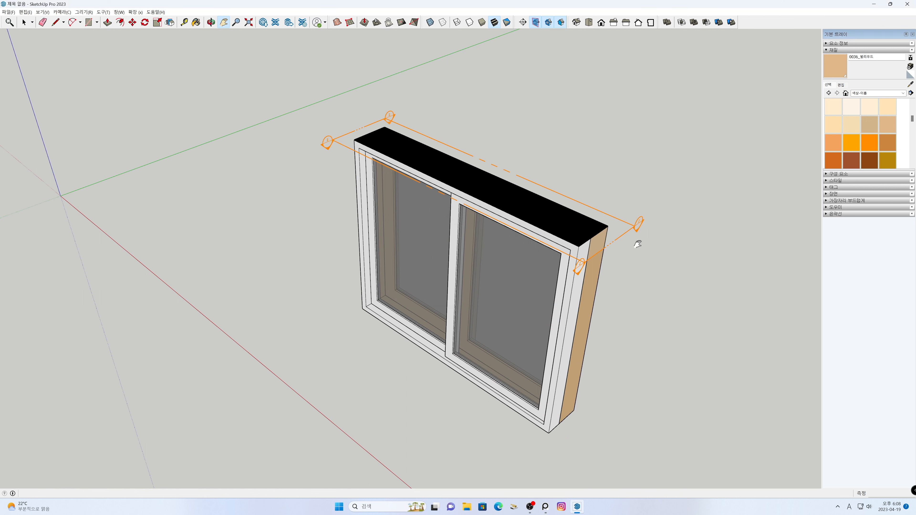
# Step: Move the horizontal section plane down along the blue axis to cut through the sashes and glass
pyautogui.press('space')
pyautogui.click(638, 229)
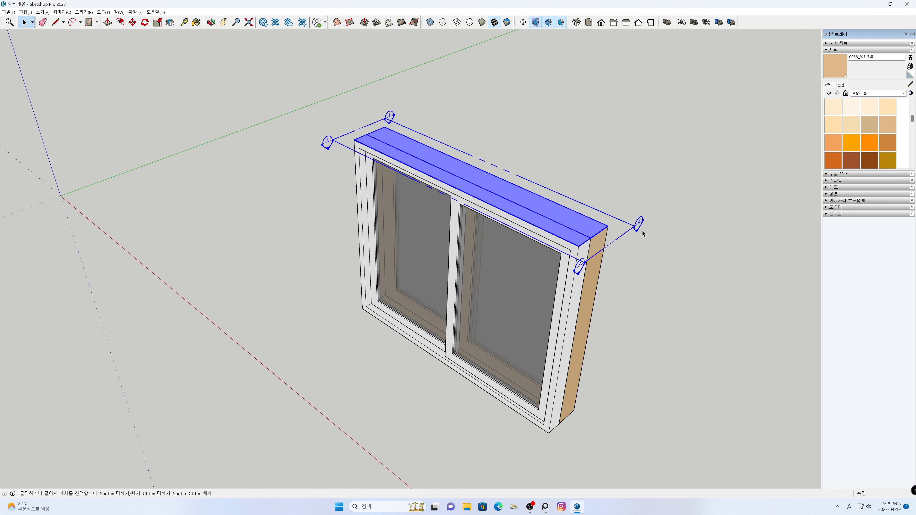
pyautogui.press('m')
pyautogui.click(654, 237)
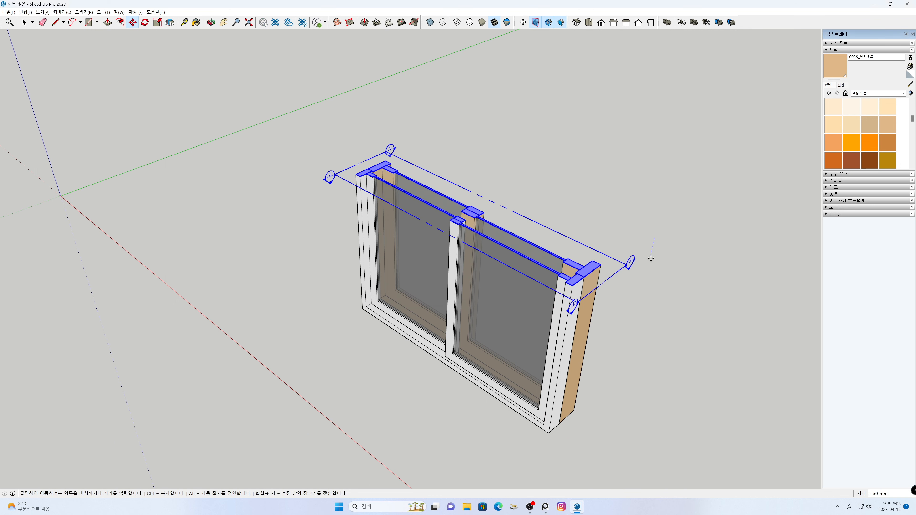
pyautogui.click(649, 282)
pyautogui.press('space')
pyautogui.click(642, 227)
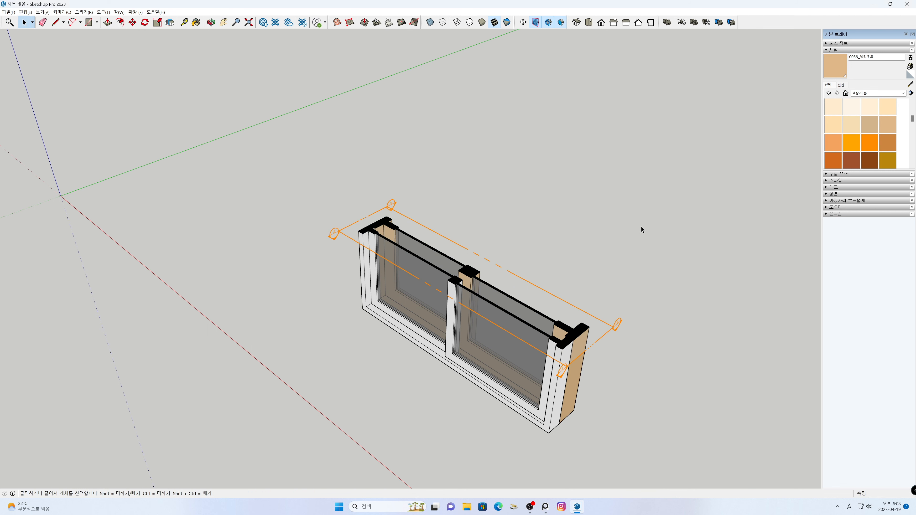
# Step: Examine the windows' horizontal section from the top in parallel projection
pyautogui.click(588, 23)
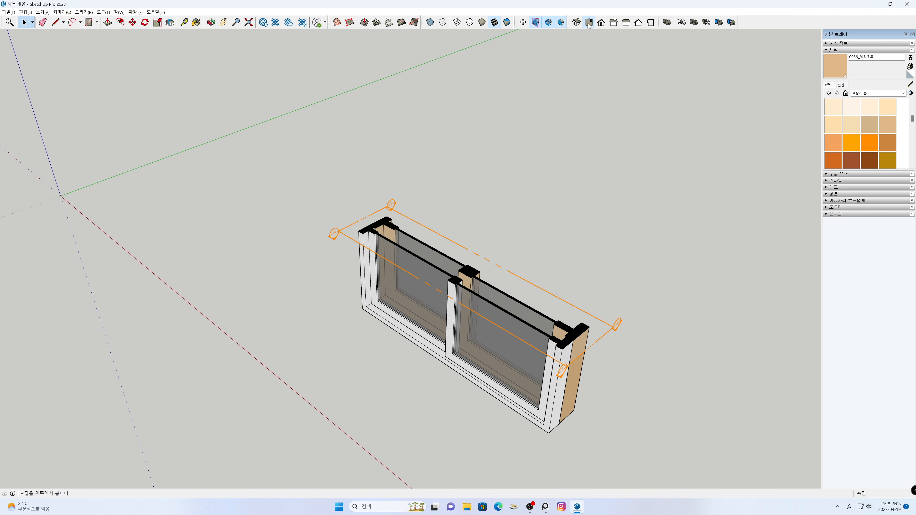
pyautogui.click(48, 12)
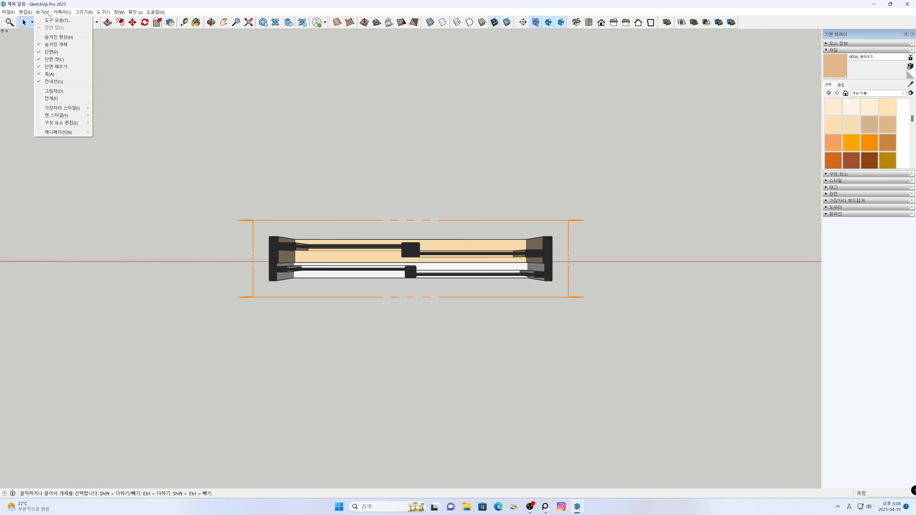
pyautogui.moveTo(62, 12)
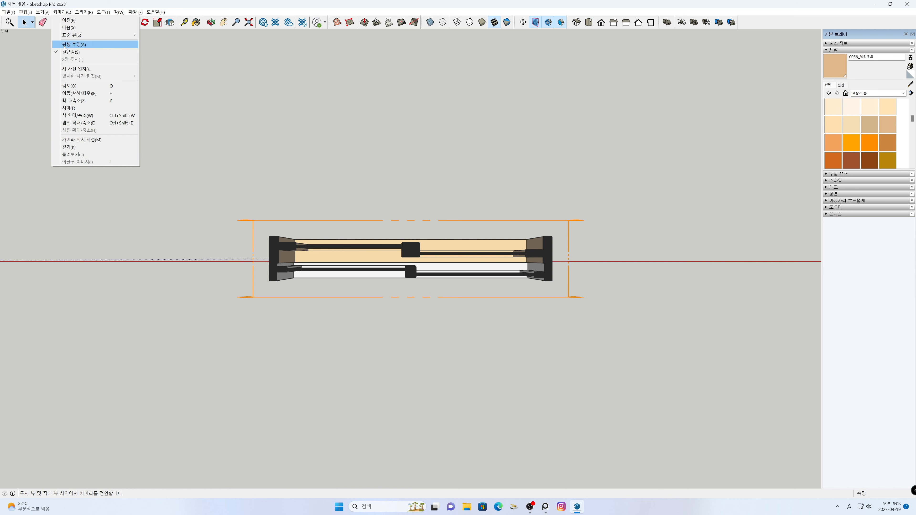
pyautogui.click(74, 45)
pyautogui.scroll(2, 380, 269)
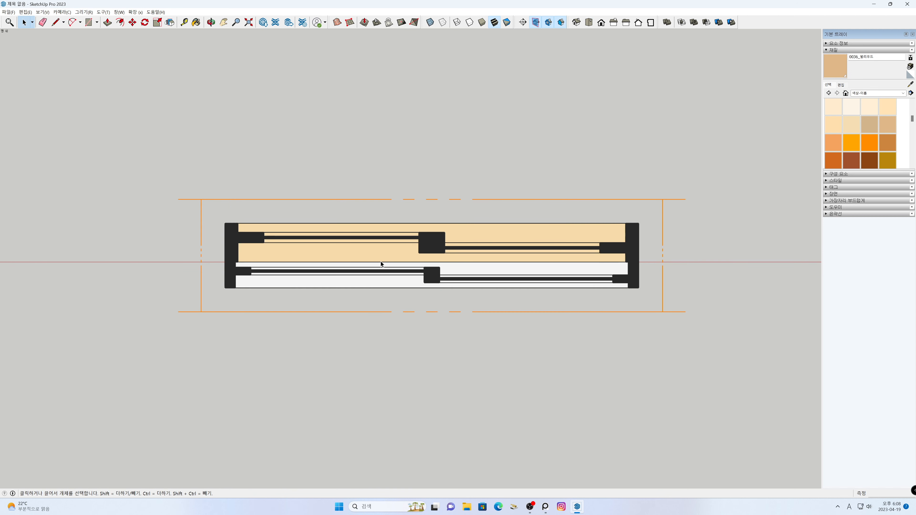
pyautogui.press('h')
pyautogui.moveTo(428, 272); pyautogui.dragTo(461, 276)
pyautogui.press('space')
pyautogui.hotkey('ctrl', 'a')
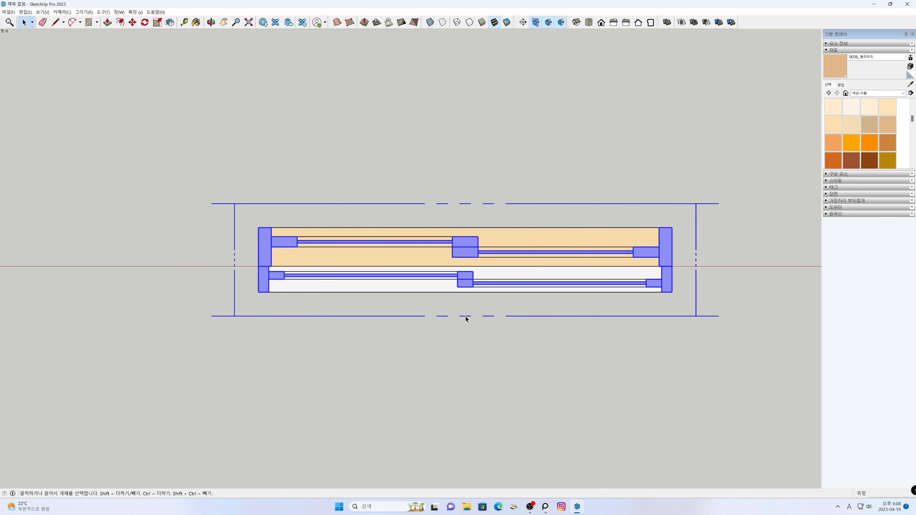
pyautogui.click(468, 348)
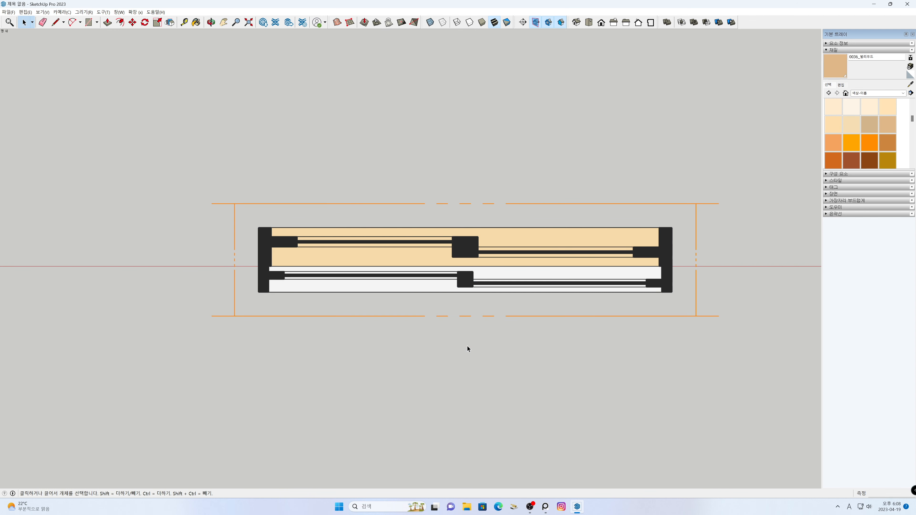
# Step: Hide the section plane symbol in the top view and compare the cut with section fill off and on
pyautogui.click(536, 23)
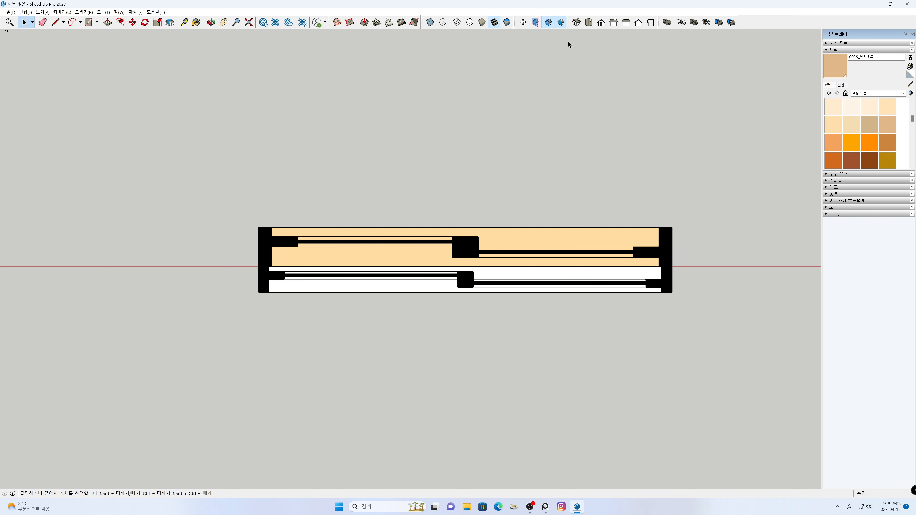
pyautogui.click(562, 23)
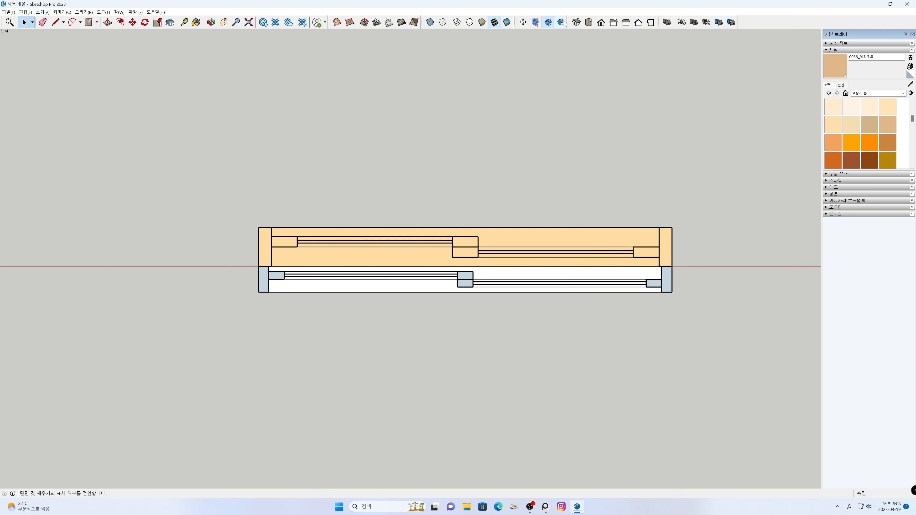
pyautogui.click(562, 22)
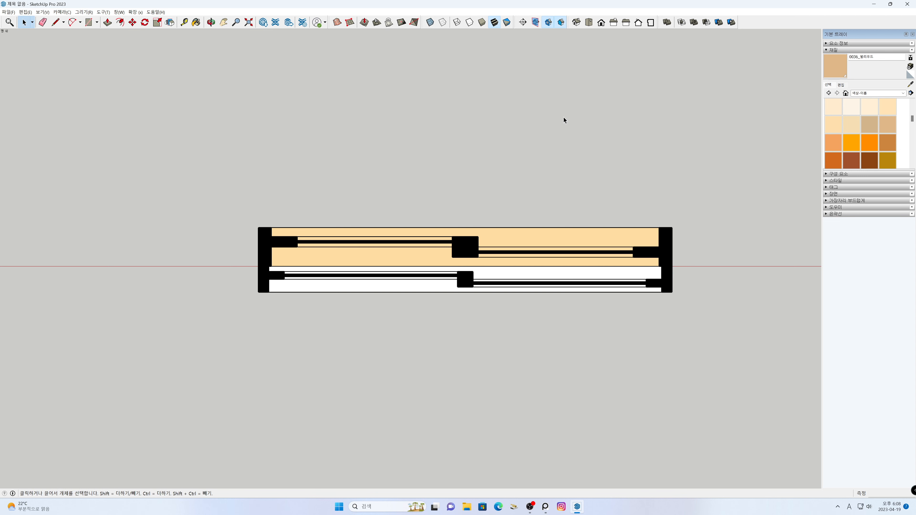
# Step: Return to an isometric view with perspective projection and frame the horizontally cut windows
pyautogui.click(577, 22)
pyautogui.click(62, 12)
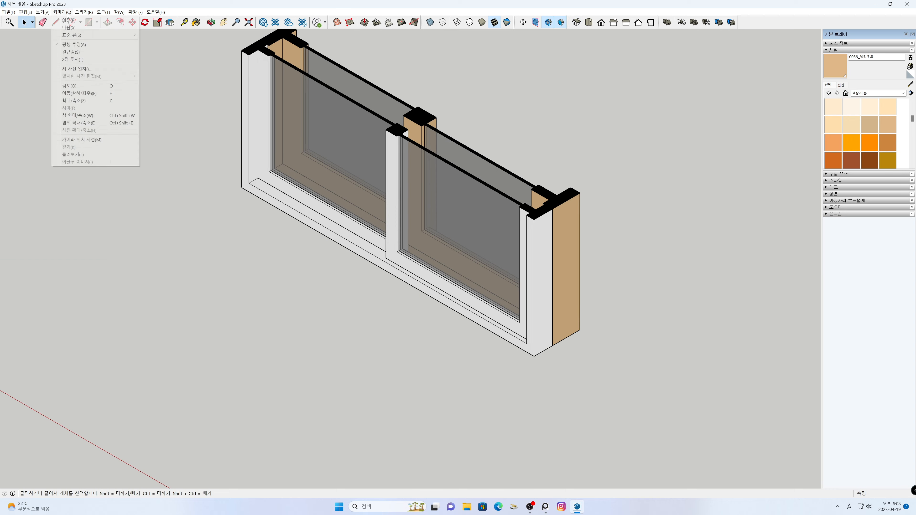
pyautogui.click(72, 47)
pyautogui.press('h')
pyautogui.moveTo(421, 309); pyautogui.dragTo(438, 347)
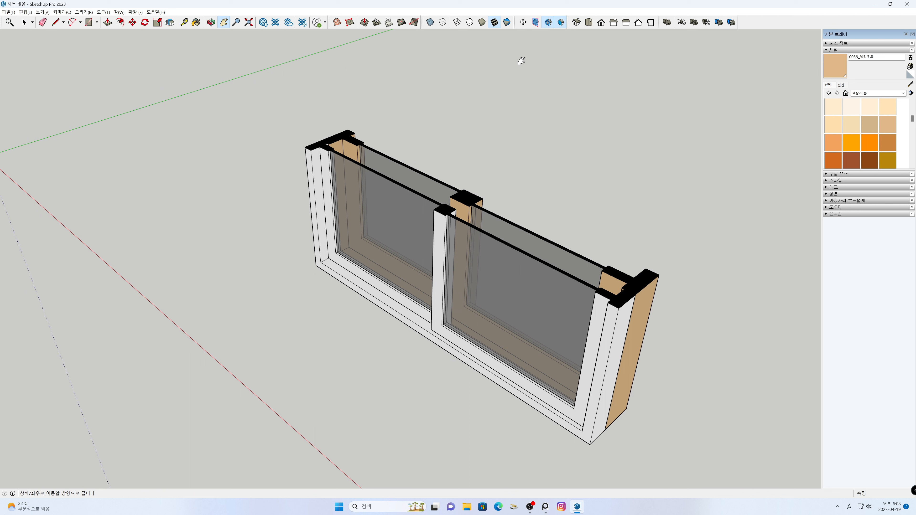
# Step: Compare the cut windows in perspective with the section fill turned off and back on
pyautogui.click(536, 22)
pyautogui.click(537, 22)
pyautogui.click(561, 22)
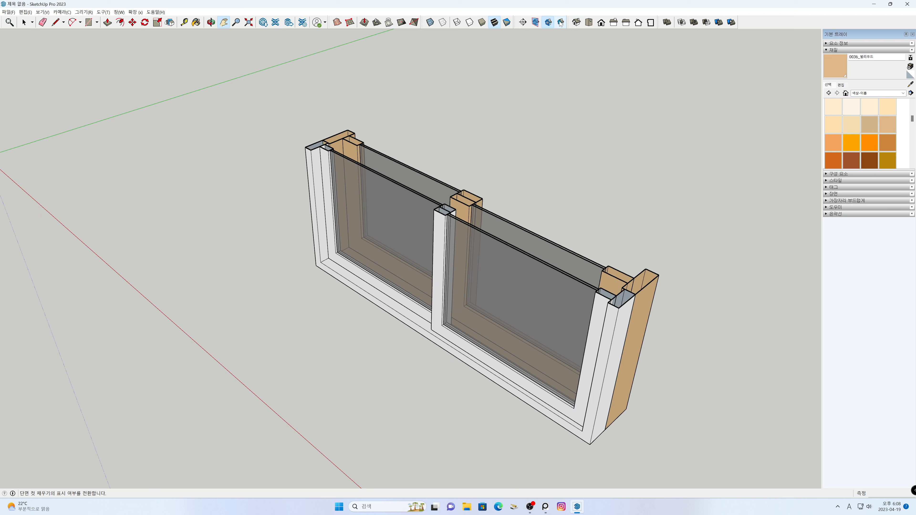
pyautogui.click(560, 23)
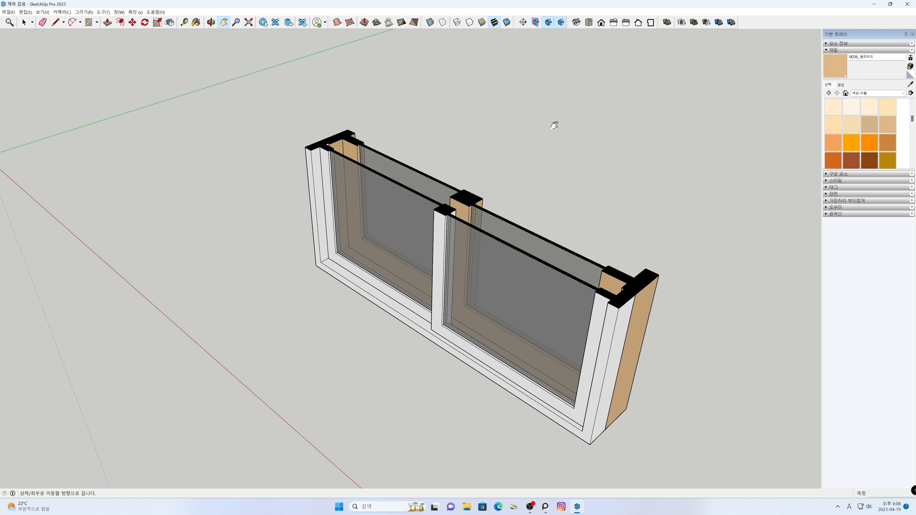
# Step: Show the horizontal section plane again and delete it to restore the full windows
pyautogui.click(536, 22)
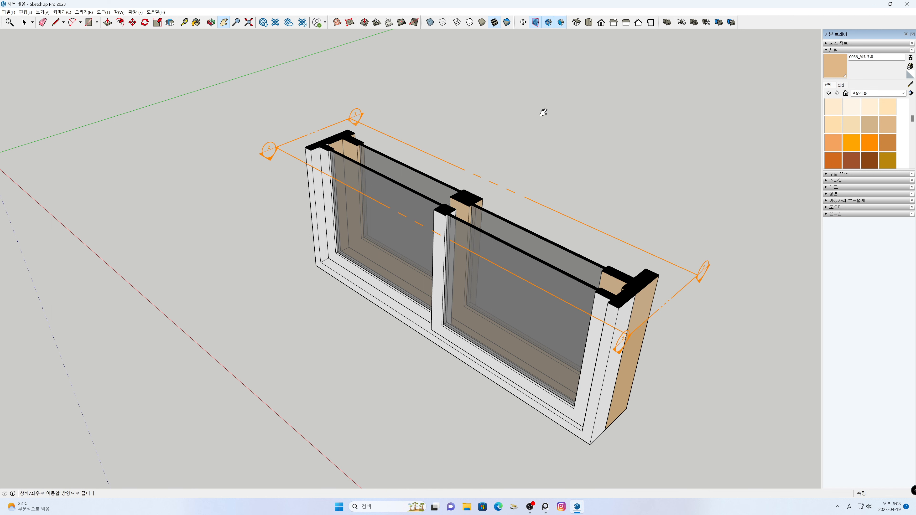
pyautogui.press('space')
pyautogui.click(354, 120)
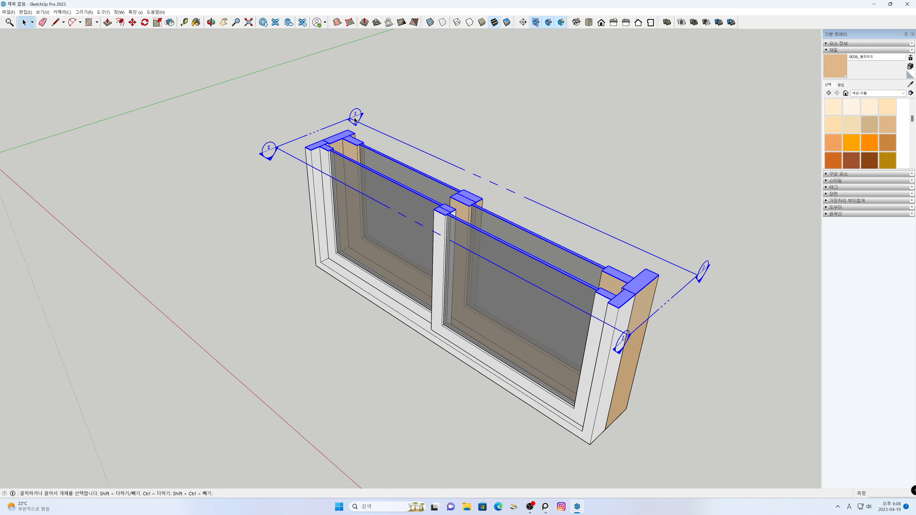
pyautogui.press('Delete')
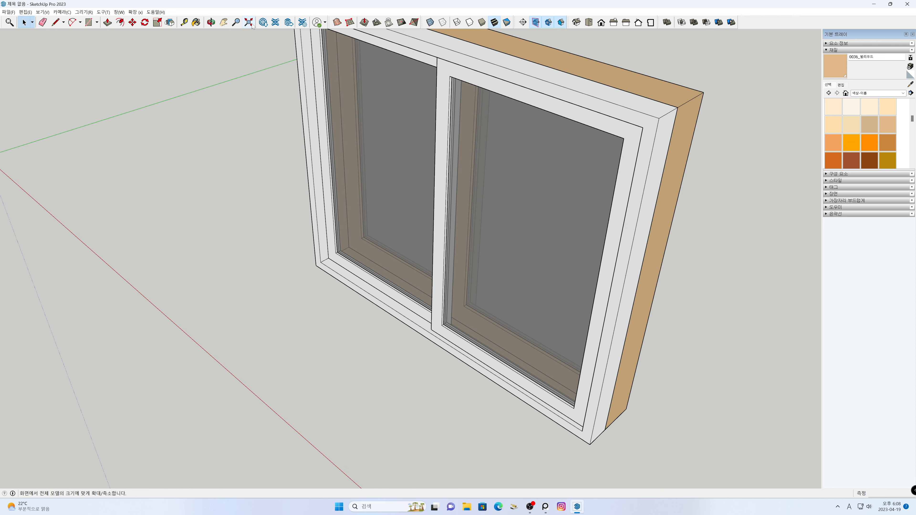
# Step: Frame the complete double window in an angled eye-level front view and collapse the material settings
pyautogui.keyDown('shift'); pyautogui.moveTo(509, 103); pyautogui.dragTo(392, 160, button='middle'); pyautogui.keyUp('shift')
pyautogui.scroll(-3, 392, 160)
pyautogui.keyDown('shift'); pyautogui.moveTo(453, 279); pyautogui.dragTo(509, 294, button='middle'); pyautogui.keyUp('shift')
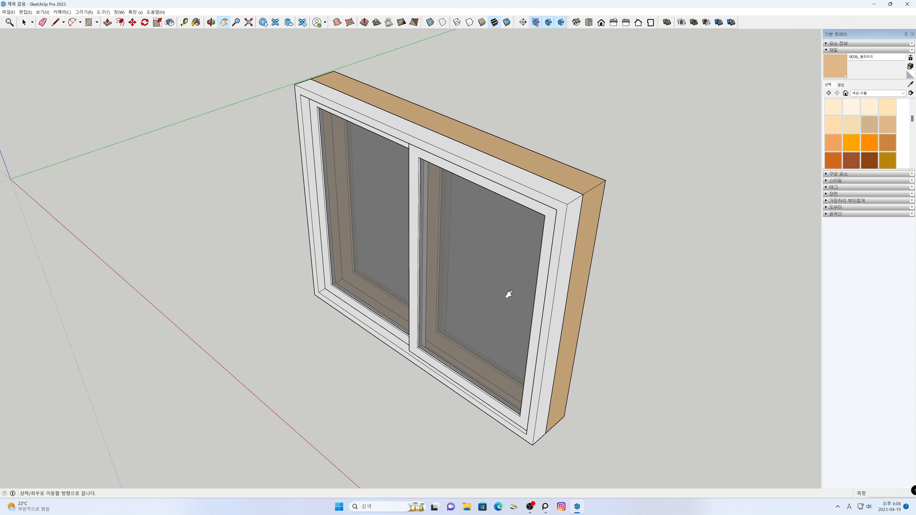
pyautogui.moveTo(497, 339); pyautogui.dragTo(520, 161, button='middle')
pyautogui.keyDown('shift'); pyautogui.moveTo(479, 232); pyautogui.dragTo(521, 235, button='middle'); pyautogui.keyUp('shift')
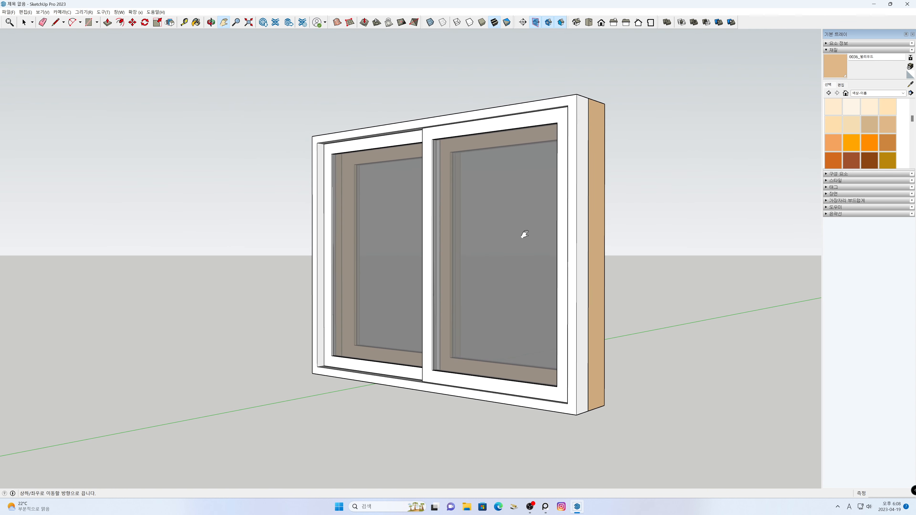
pyautogui.click(827, 51)
pyautogui.scroll(-2, 536, 282)
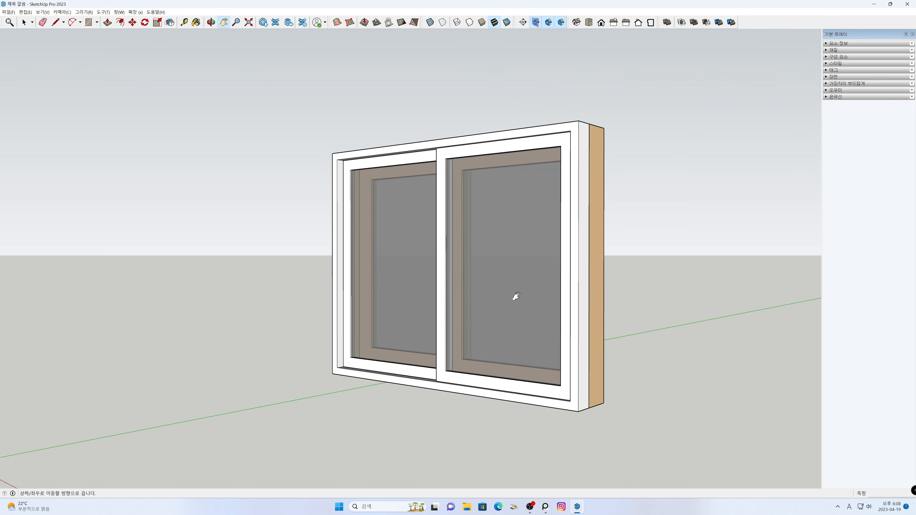
pyautogui.scroll(-2, 516, 296)
# Step: Select both joined windows and combine them into one group
pyautogui.press('space')
pyautogui.click(455, 300)
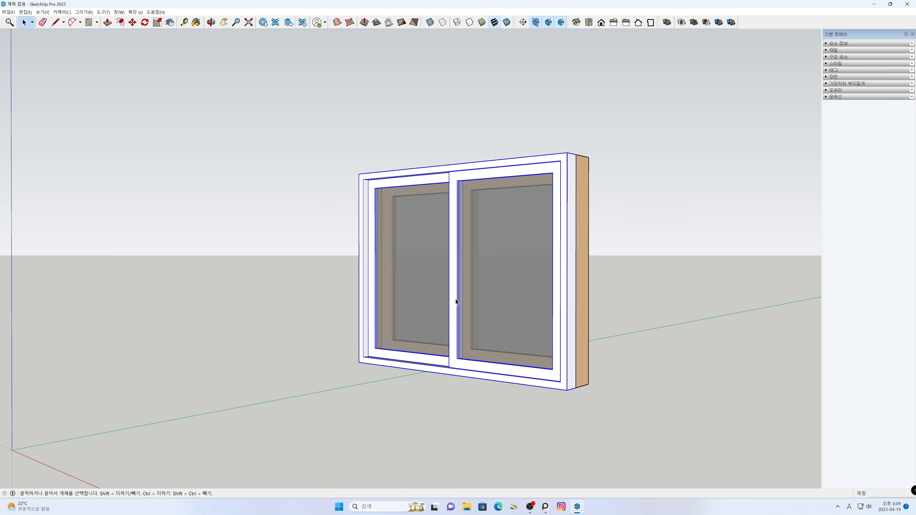
pyautogui.click(635, 395)
pyautogui.moveTo(300, 123); pyautogui.dragTo(327, 132)
pyautogui.rightClick(567, 181)
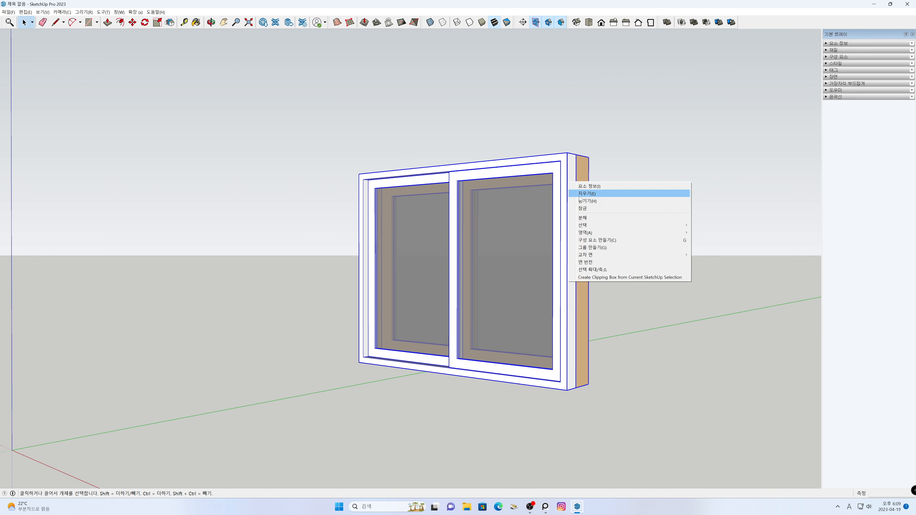
pyautogui.click(604, 247)
pyautogui.click(500, 419)
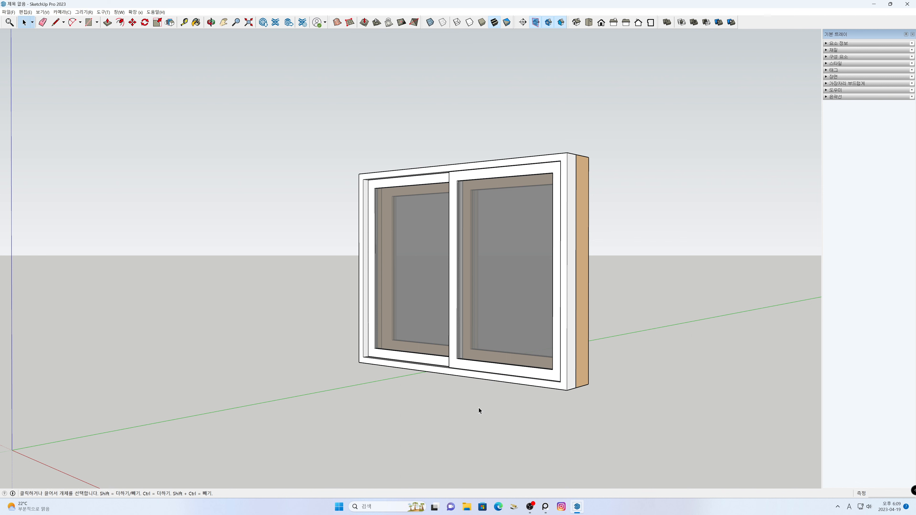
# Step: Draw a rectangle over the window's front outer frame from corner to corner and delete its face, leaving only the outline
pyautogui.press('r')
pyautogui.click(360, 362)
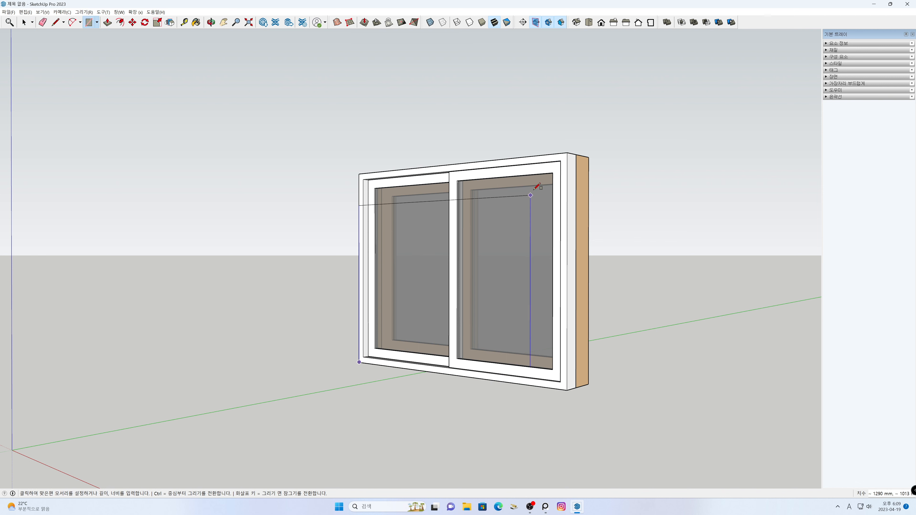
pyautogui.click(567, 153)
pyautogui.press('space')
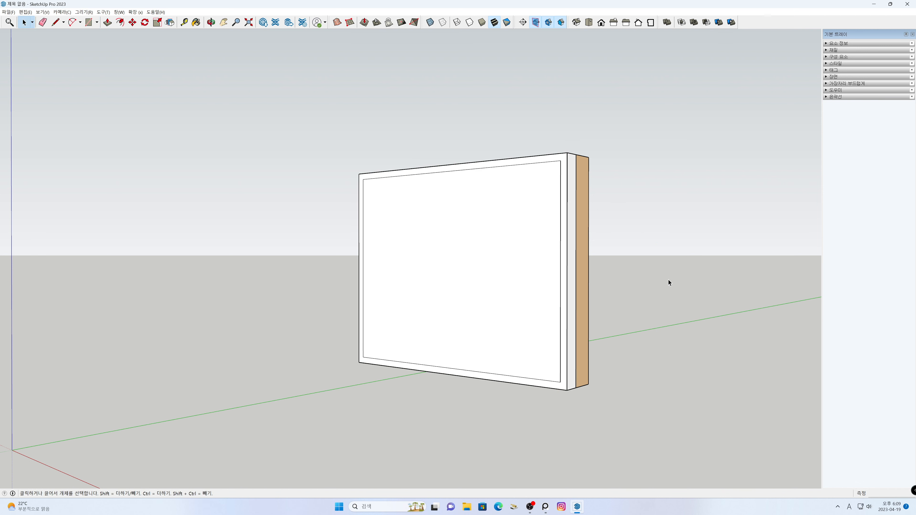
pyautogui.click(513, 264)
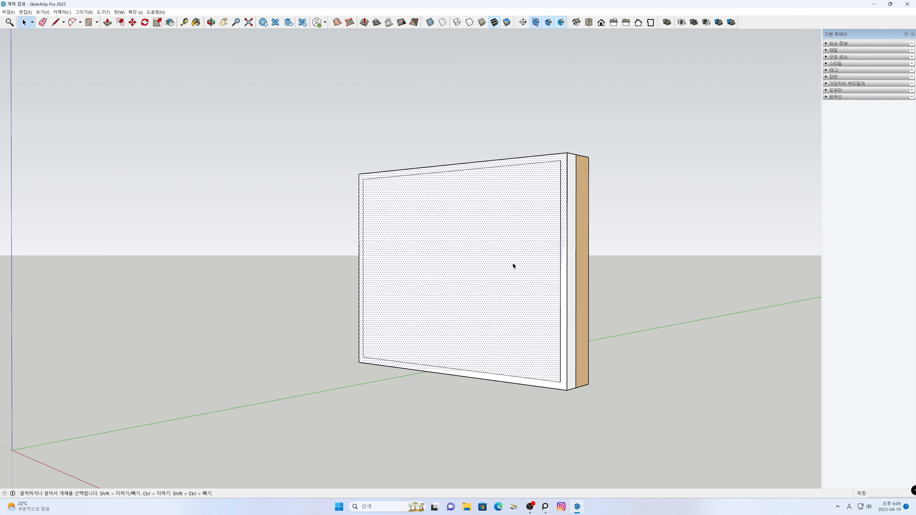
pyautogui.press('Delete')
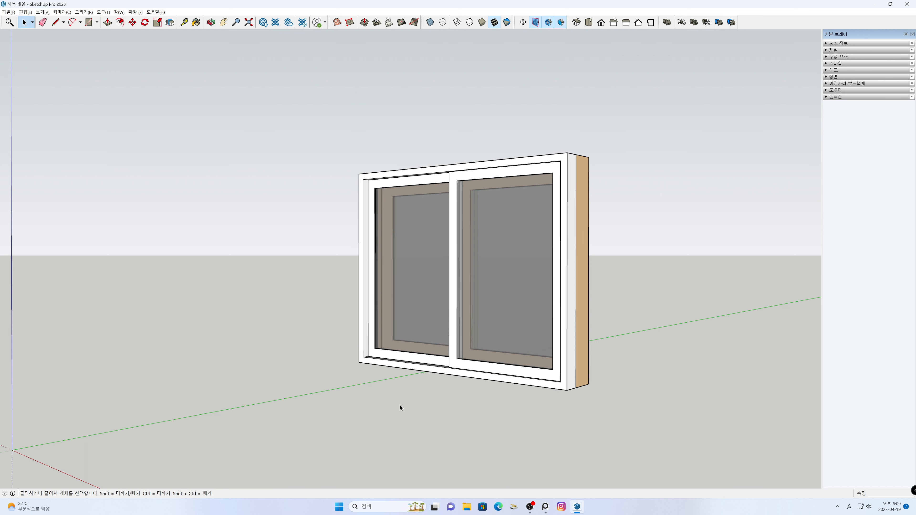
# Step: Select the window group with its outline and define a component named 이중창1600X1300 that glues to any face (모두)
pyautogui.moveTo(357, 400); pyautogui.dragTo(736, 399, button='middle')
pyautogui.keyDown('shift'); pyautogui.moveTo(406, 341); pyautogui.dragTo(485, 344, button='middle'); pyautogui.keyUp('shift')
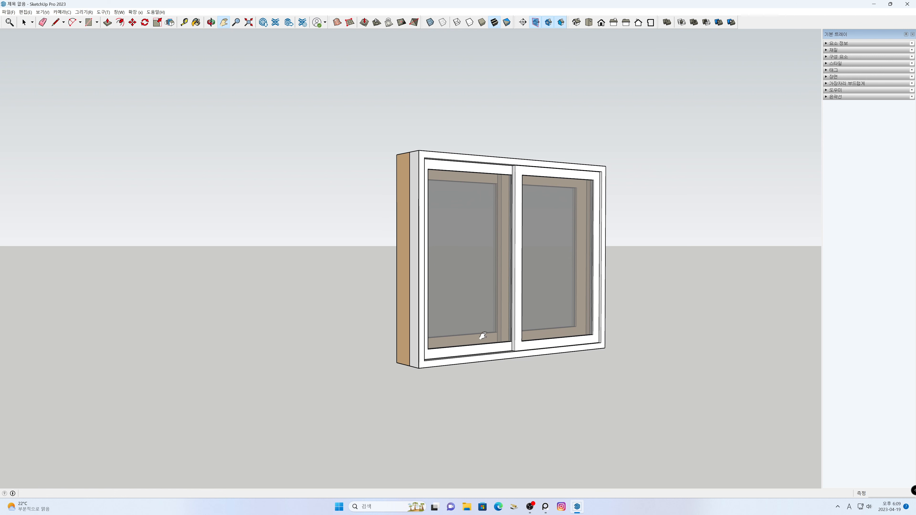
pyautogui.press('space')
pyautogui.moveTo(661, 406); pyautogui.dragTo(373, 162)
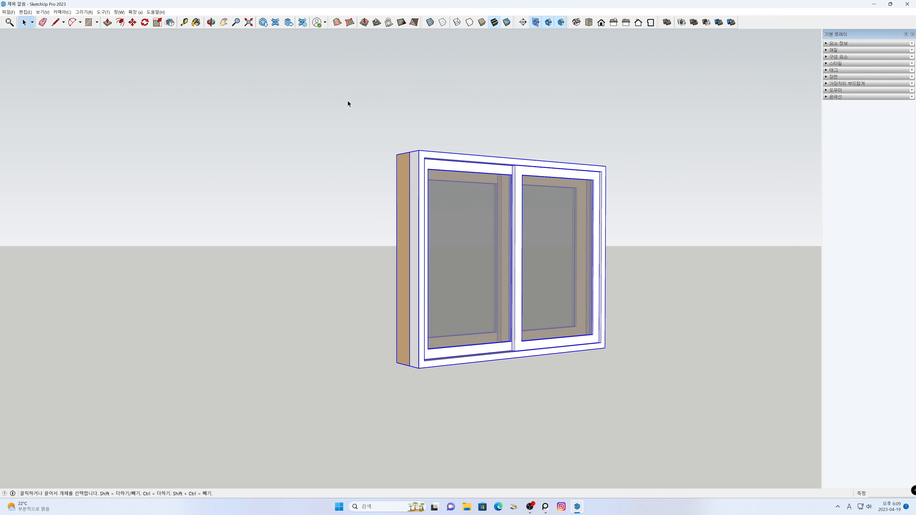
pyautogui.rightClick(416, 202)
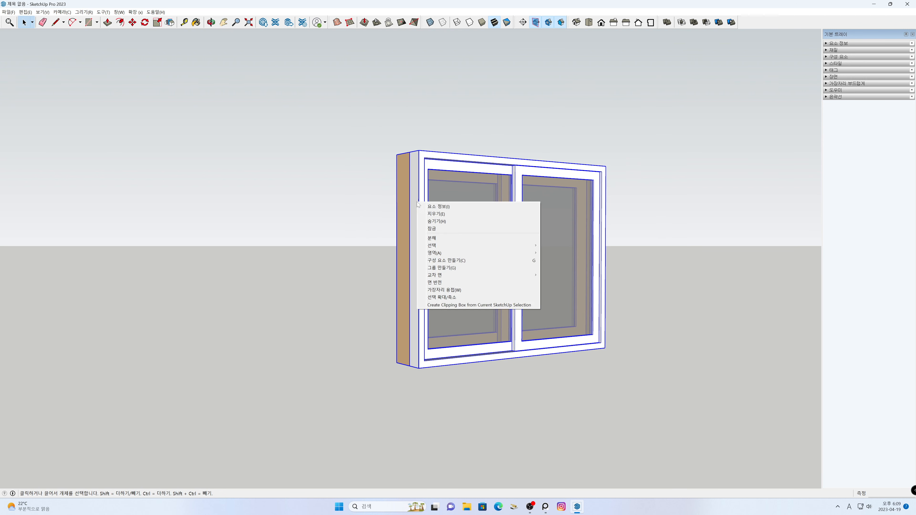
pyautogui.click(440, 260)
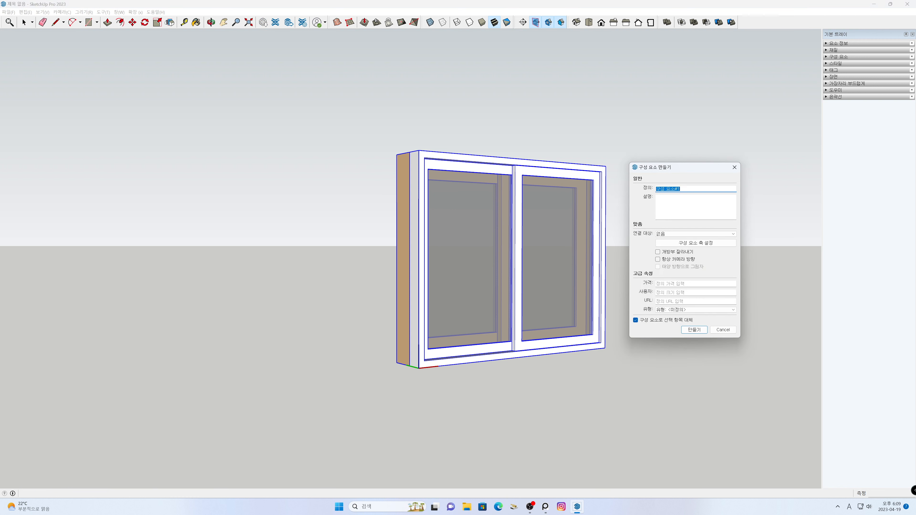
pyautogui.press('Hangul')
pyautogui.write('이중창1600X1300')
pyautogui.click(687, 235)
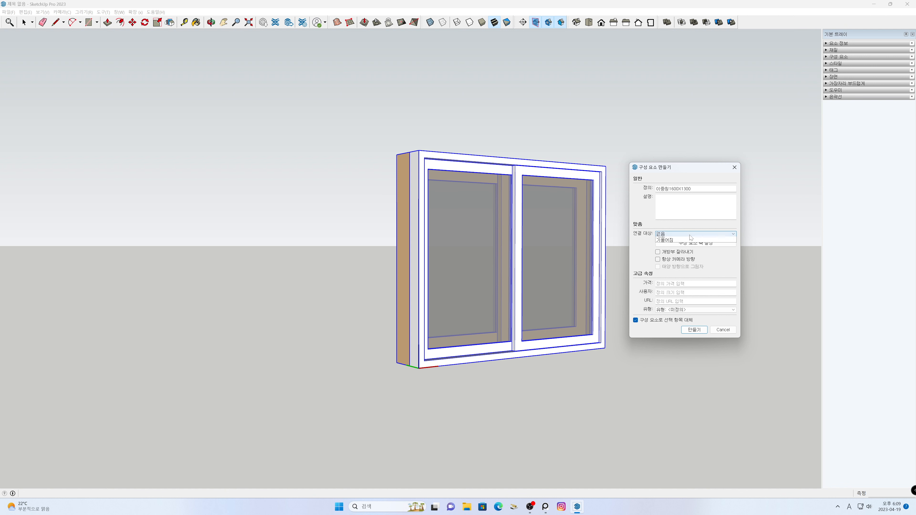
pyautogui.click(691, 246)
# Step: Set the component axes at the frame's lower front corner, along its bottom and vertical edges, and create it with opening cutting enabled
pyautogui.click(691, 244)
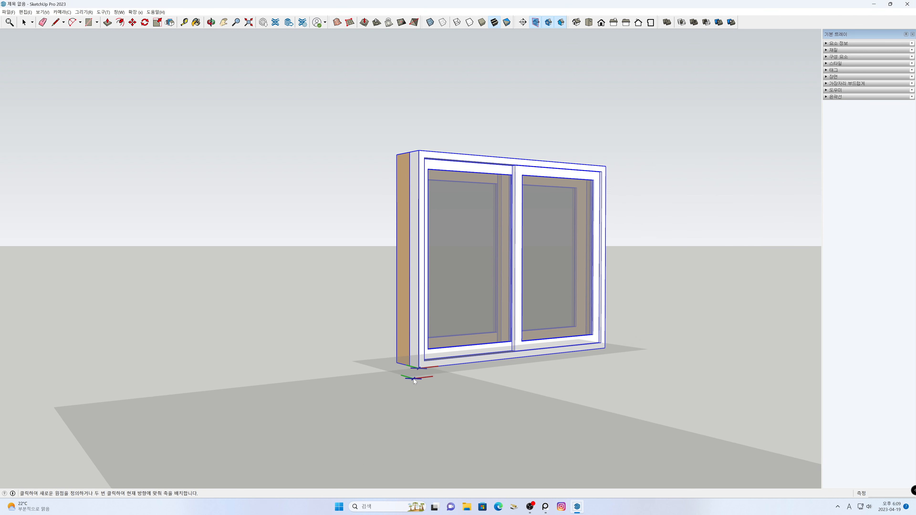
pyautogui.click(419, 368)
pyautogui.click(517, 358)
pyautogui.click(418, 258)
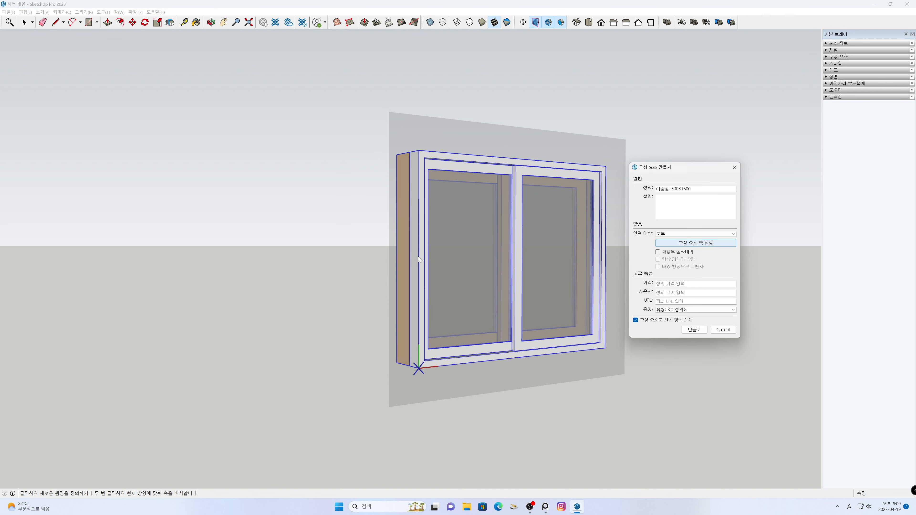
pyautogui.click(658, 251)
pyautogui.click(694, 330)
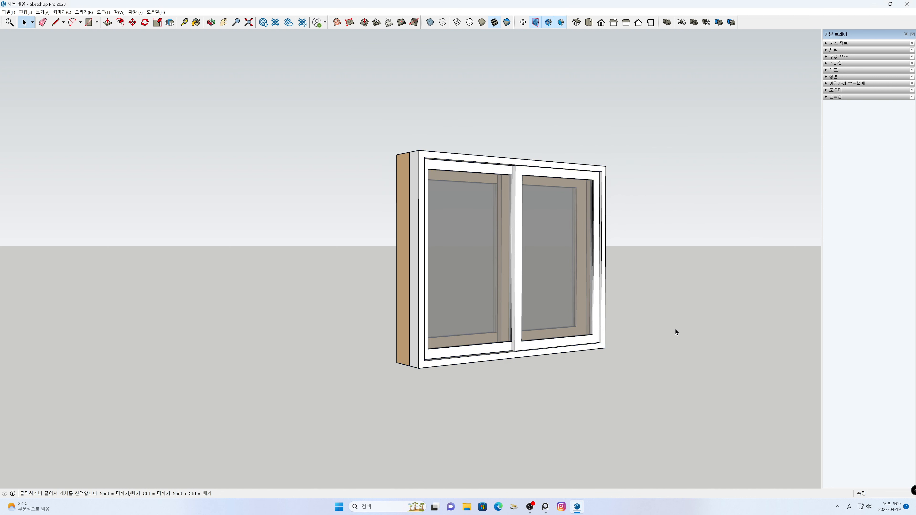
# Step: Delete the window from the model and open the list of in-model components
pyautogui.press('Delete')
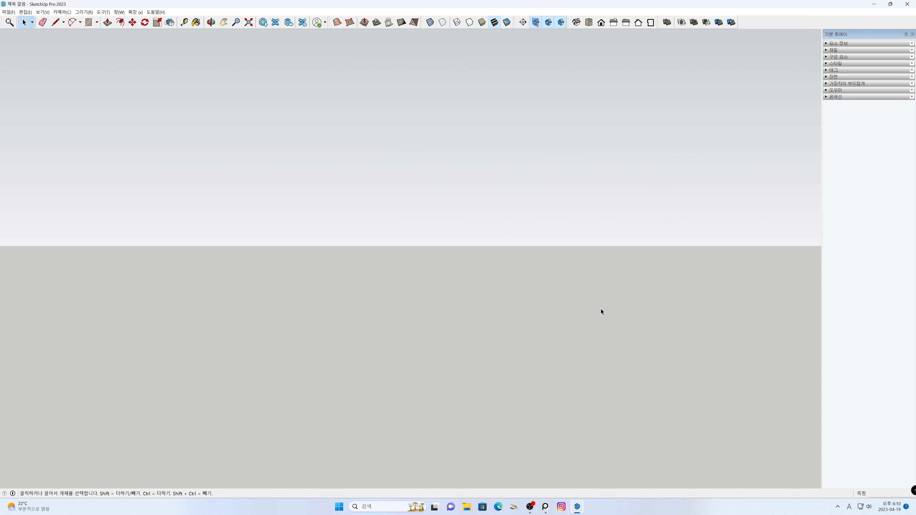
pyautogui.click(836, 57)
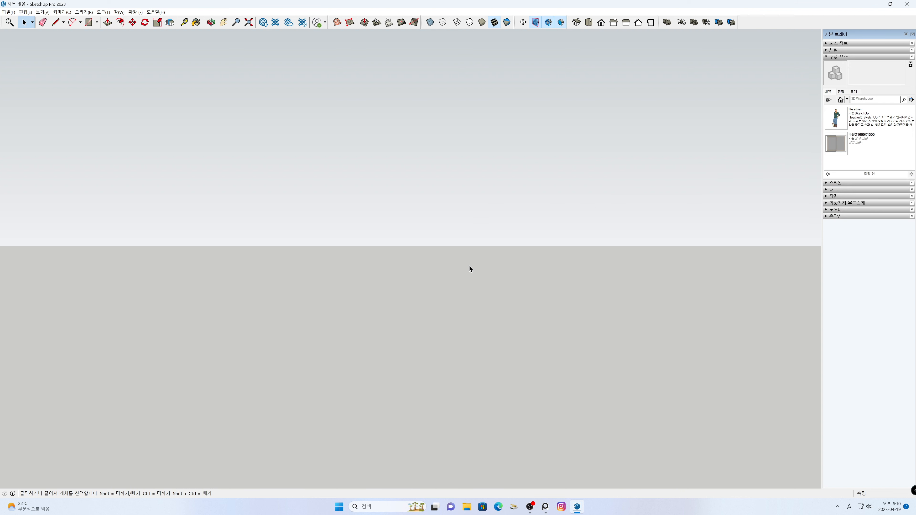
pyautogui.click(249, 22)
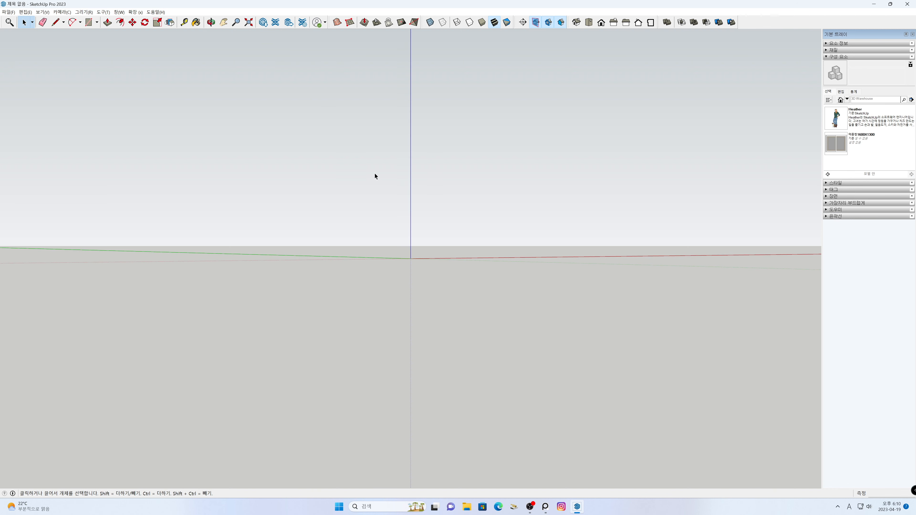
# Step: Draw a 3000 by 3000 mm square on the ground near the origin
pyautogui.moveTo(461, 269); pyautogui.dragTo(199, 348, button='middle')
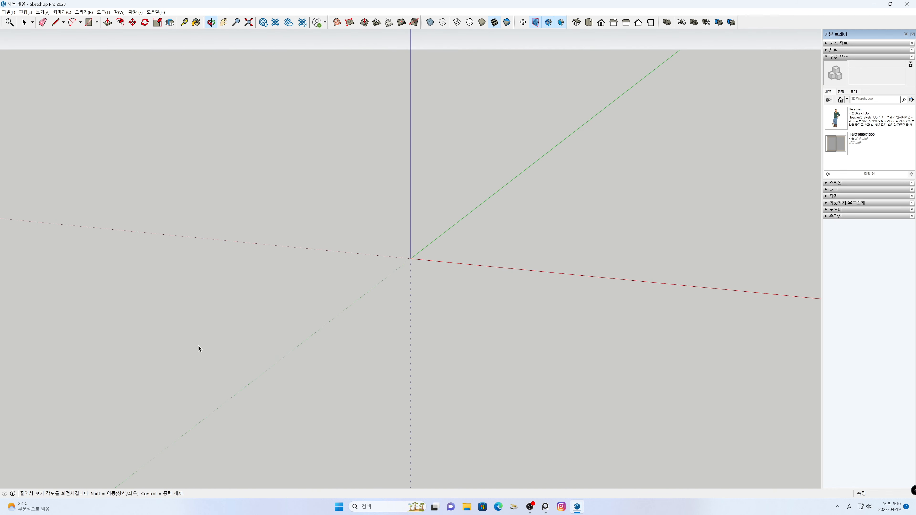
pyautogui.keyDown('shift'); pyautogui.moveTo(563, 269); pyautogui.dragTo(370, 330, button='middle'); pyautogui.keyUp('shift')
pyautogui.press('r')
pyautogui.click(412, 329)
pyautogui.click(616, 273)
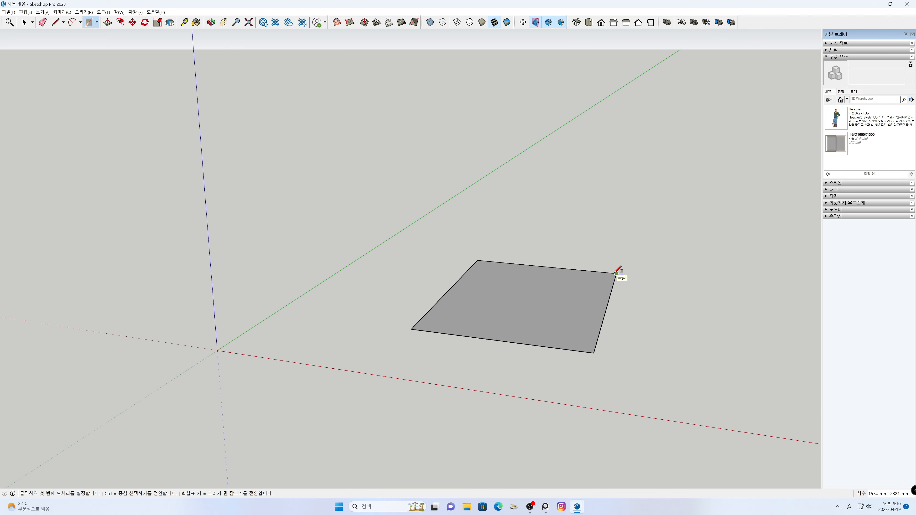
pyautogui.write('3000,3000')
pyautogui.press('Return')
# Step: Extrude the square upward 3000 mm into a box
pyautogui.moveTo(620, 268); pyautogui.dragTo(497, 273, button='middle')
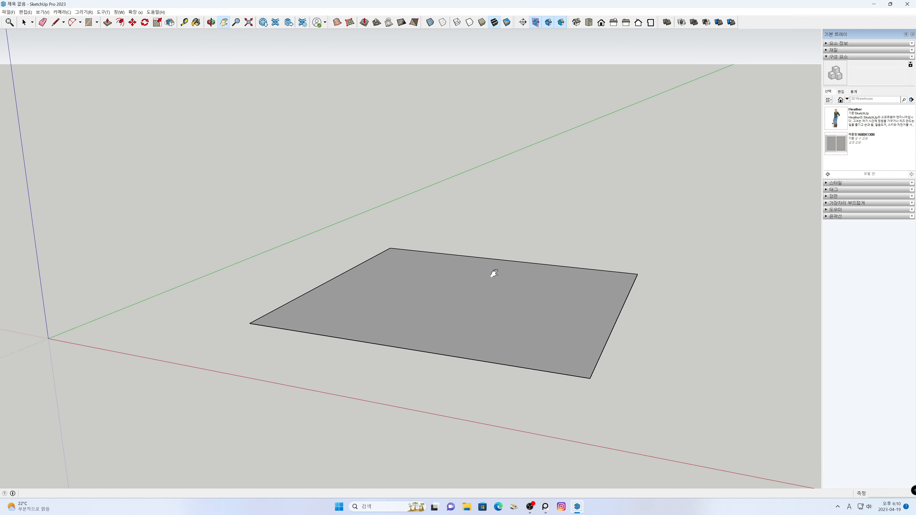
pyautogui.press('p')
pyautogui.click(494, 289)
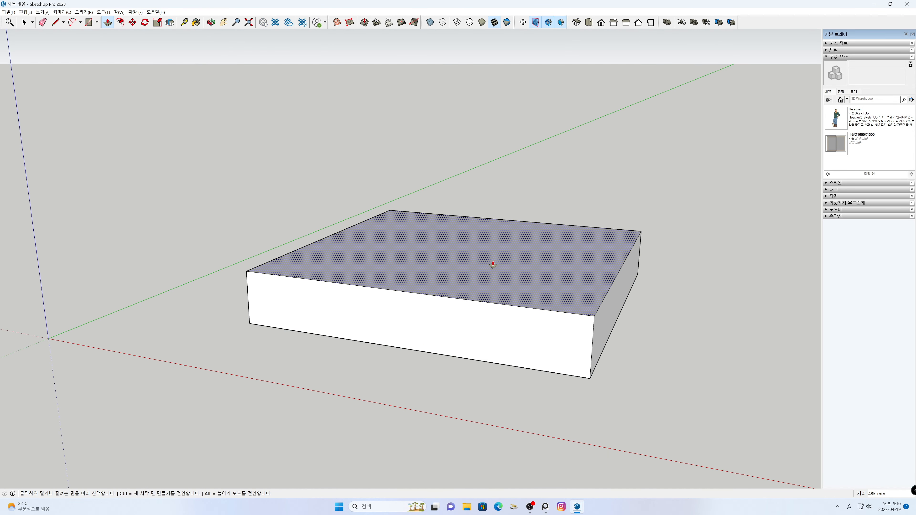
pyautogui.write('3000')
pyautogui.press('Return')
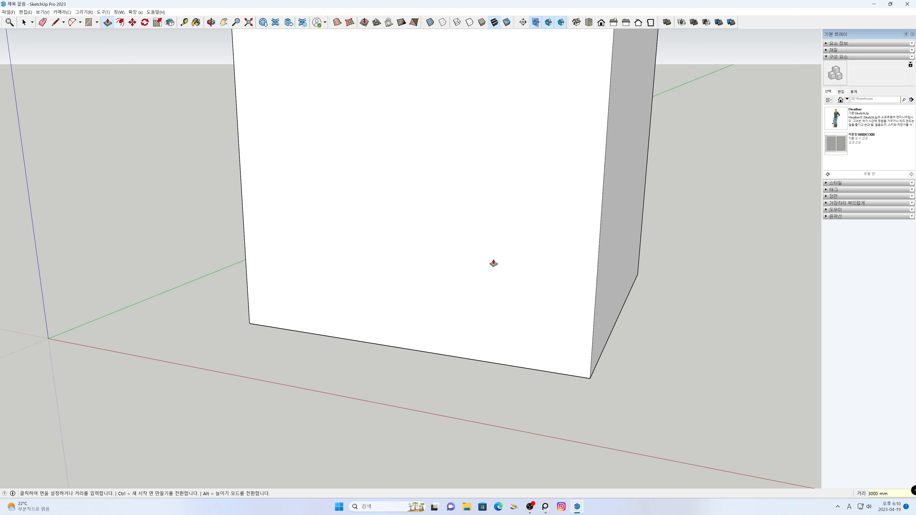
pyautogui.press('space')
# Step: Draw a line across the box's top face between the midpoints of its two opposite side edges
pyautogui.scroll(-3, 493, 269)
pyautogui.press('h')
pyautogui.moveTo(498, 272); pyautogui.dragTo(489, 344)
pyautogui.scroll(-3, 492, 341)
pyautogui.scroll(-1, 495, 339)
pyautogui.moveTo(491, 342); pyautogui.dragTo(470, 348, button='middle')
pyautogui.moveTo(470, 348); pyautogui.dragTo(481, 377)
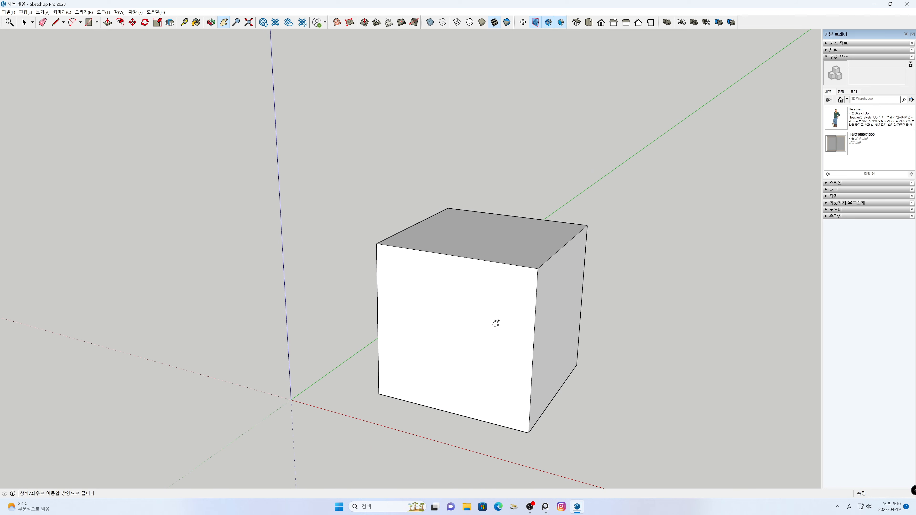
pyautogui.moveTo(496, 323); pyautogui.dragTo(485, 393, button='middle')
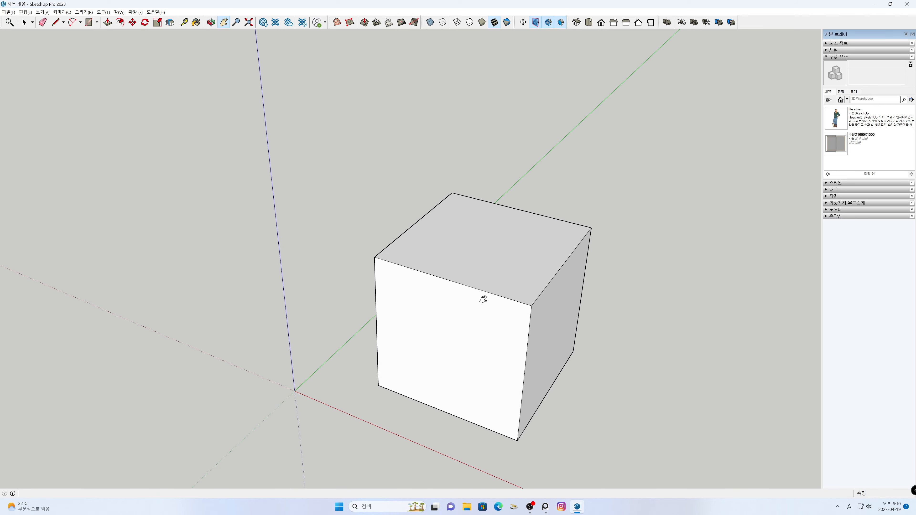
pyautogui.press('l')
pyautogui.click(417, 223)
pyautogui.click(564, 263)
pyautogui.press('space')
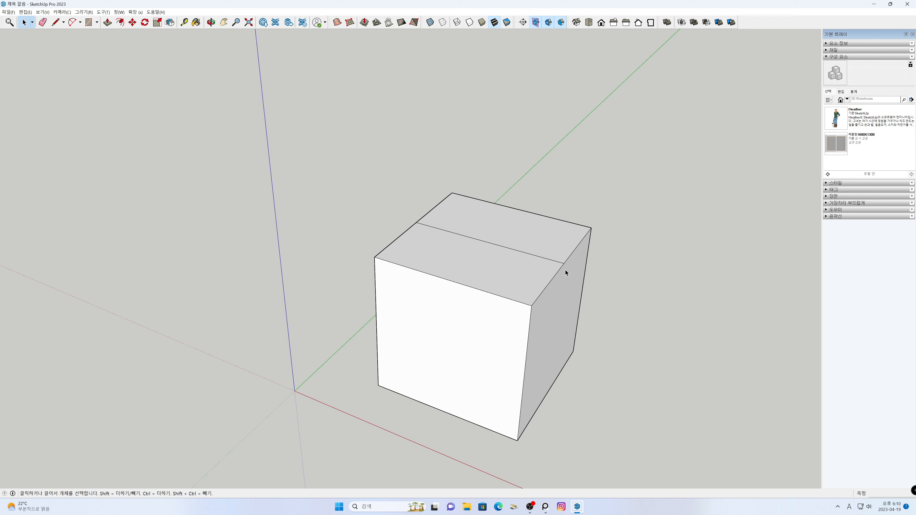
# Step: Move the top face's centre line up 2000 mm to form a gable roof
pyautogui.click(521, 252)
pyautogui.press('m')
pyautogui.click(649, 311)
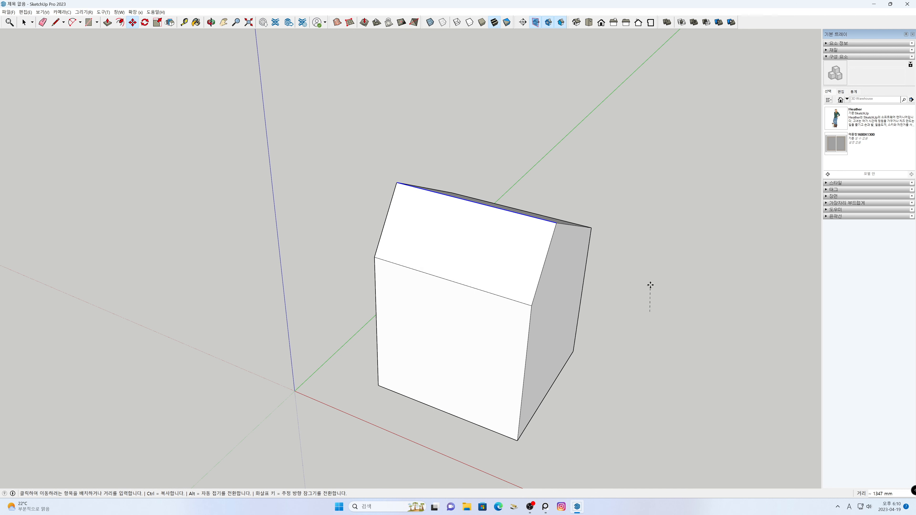
pyautogui.write('2000')
pyautogui.press('Return')
pyautogui.press('space')
# Step: Extrude the gable end wall outward to lengthen the house
pyautogui.moveTo(620, 270); pyautogui.dragTo(502, 326)
pyautogui.click(469, 315)
pyautogui.press('p')
pyautogui.click(470, 313)
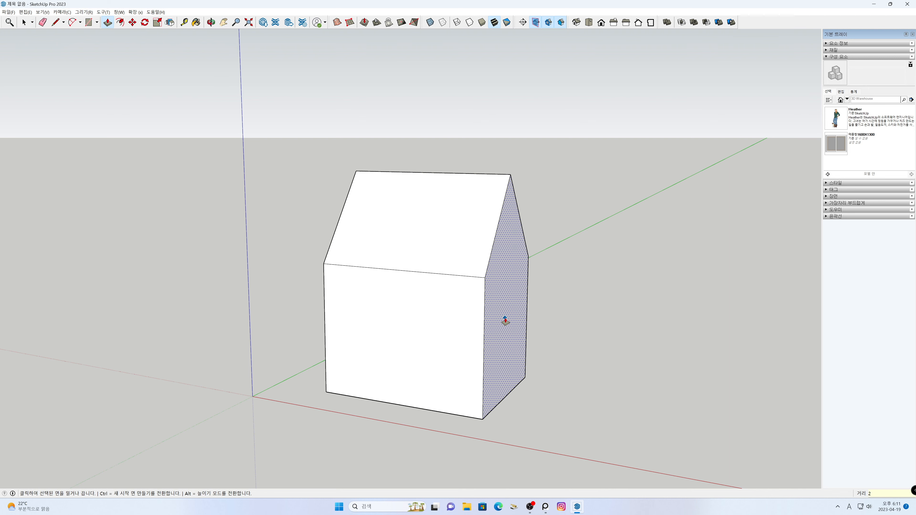
pyautogui.press('Return')
pyautogui.press('o')
pyautogui.moveTo(607, 352); pyautogui.dragTo(586, 323)
pyautogui.press('space')
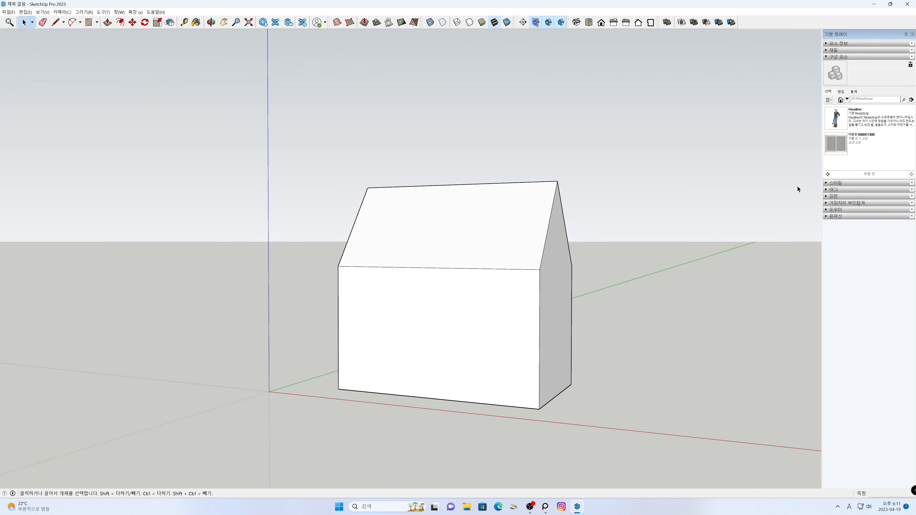
# Step: Insert the 이중창1600X1300 window component on the front wall and on the front roof slope
pyautogui.click(836, 148)
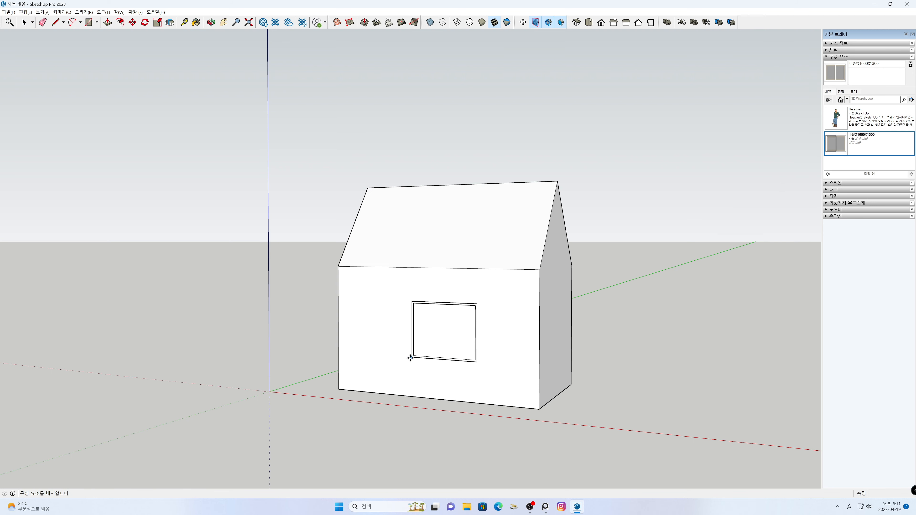
pyautogui.click(403, 360)
pyautogui.moveTo(515, 354); pyautogui.dragTo(604, 430, button='middle')
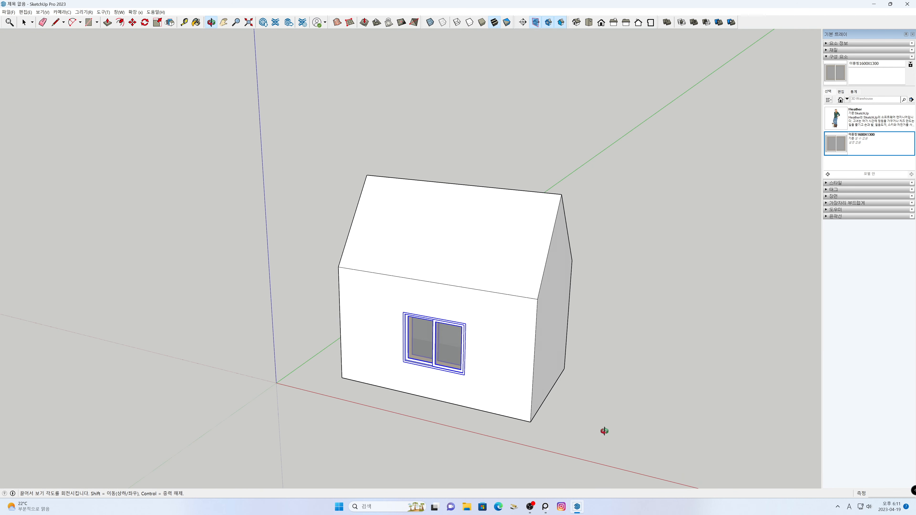
pyautogui.press('m')
pyautogui.click(835, 149)
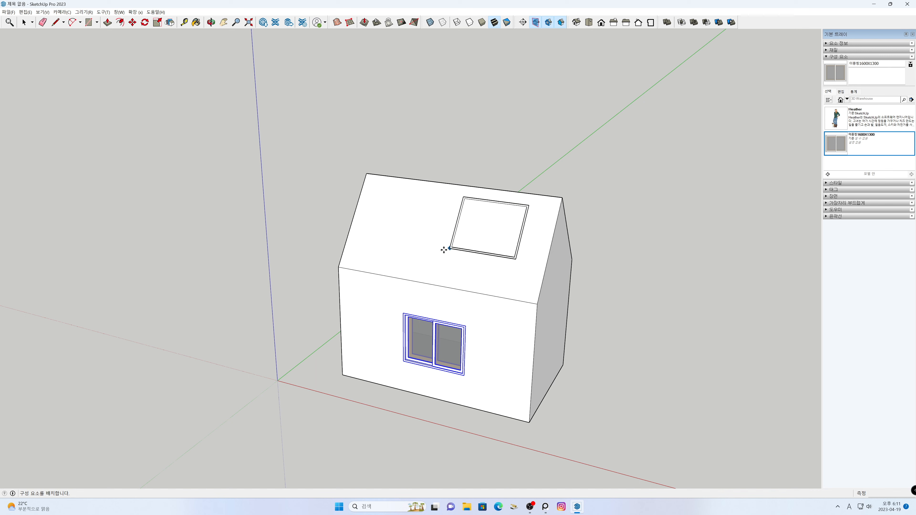
pyautogui.click(411, 256)
# Step: Insert the window component on the adjacent gable end wall and on the rear wall
pyautogui.moveTo(503, 289); pyautogui.dragTo(585, 284, button='middle')
pyautogui.press('m')
pyautogui.click(835, 144)
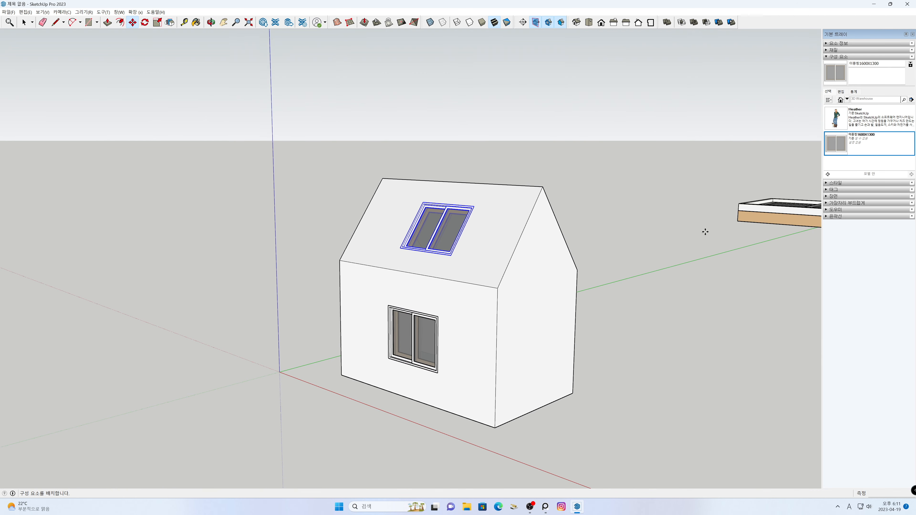
pyautogui.click(516, 377)
pyautogui.press('m')
pyautogui.moveTo(705, 352); pyautogui.dragTo(184, 328, button='middle')
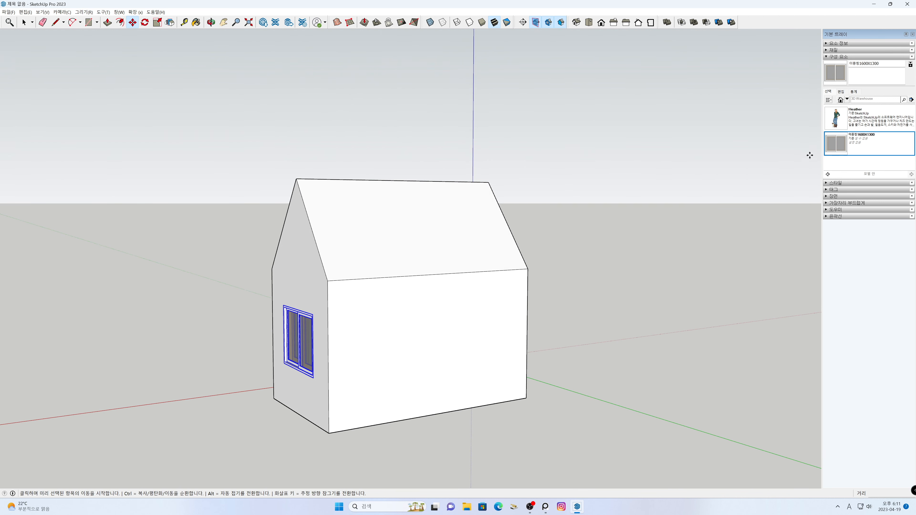
pyautogui.click(836, 151)
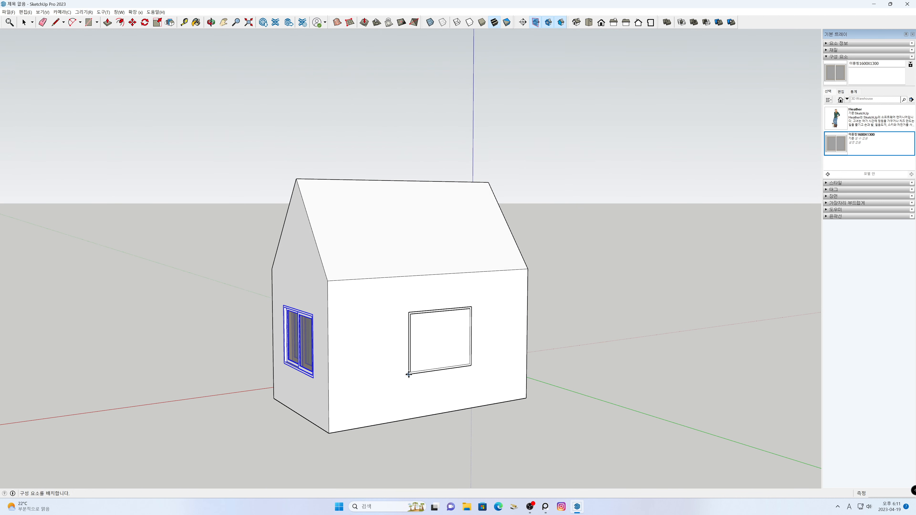
pyautogui.click(408, 374)
# Step: Insert the window component on the remaining gable end wall and clear the selection
pyautogui.press('m')
pyautogui.moveTo(691, 342); pyautogui.dragTo(298, 328, button='middle')
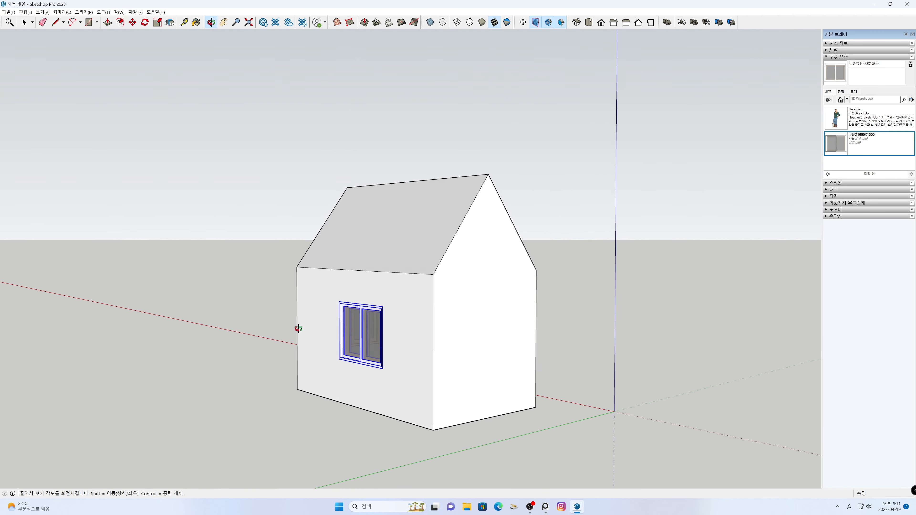
pyautogui.click(836, 152)
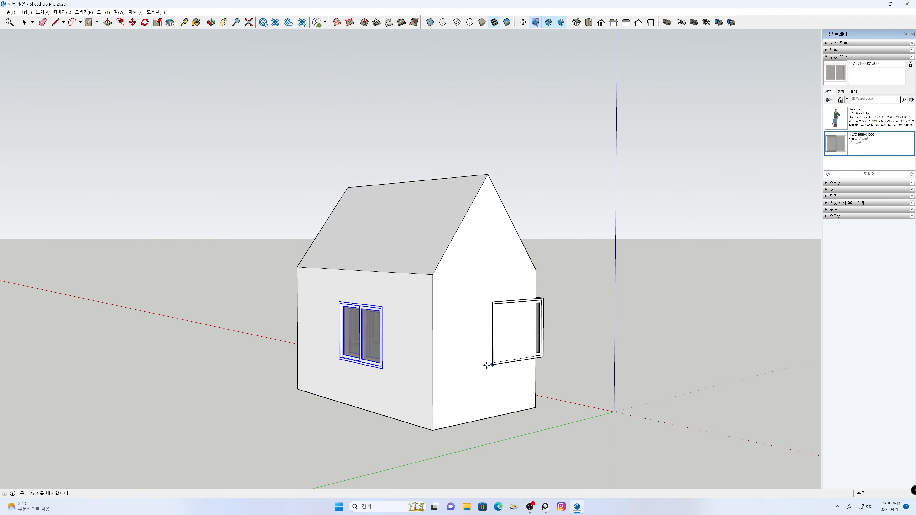
pyautogui.click(459, 368)
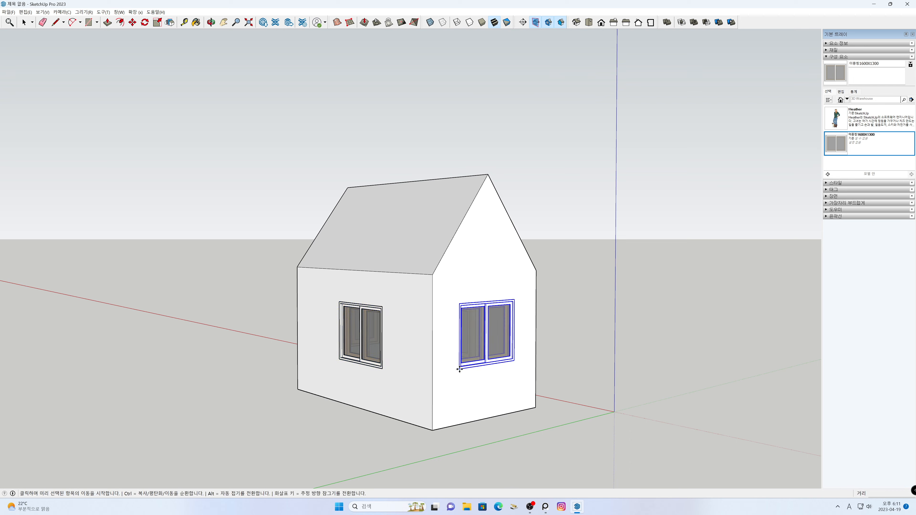
pyautogui.press('space')
pyautogui.click(754, 343)
# Step: Examine the inserted windows on the front wall, roof slope and gable wall, close up and from a distance
pyautogui.moveTo(755, 343); pyautogui.dragTo(215, 354, button='middle')
pyautogui.press('h')
pyautogui.moveTo(483, 349); pyautogui.dragTo(643, 318)
pyautogui.scroll(3, 566, 329)
pyautogui.moveTo(566, 329); pyautogui.dragTo(406, 329, button='middle')
pyautogui.scroll(5, 417, 334)
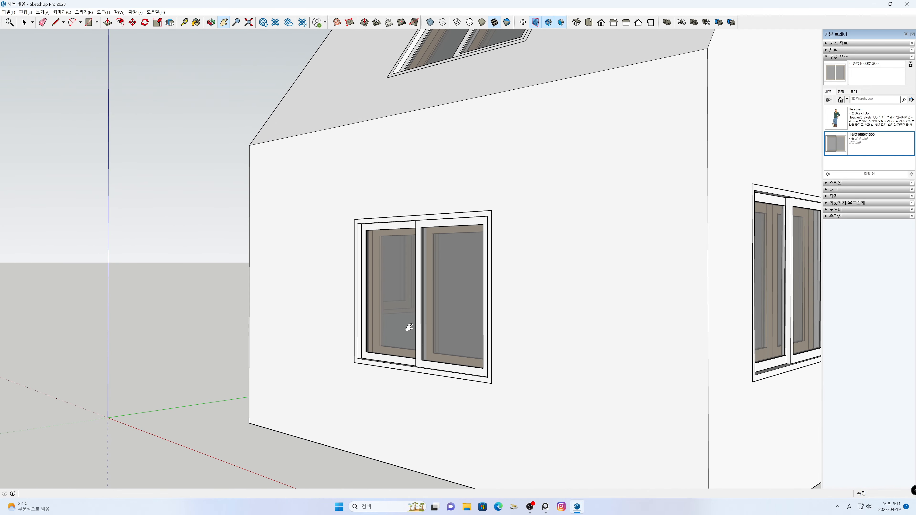
pyautogui.scroll(-4, 402, 332)
pyautogui.scroll(-5, 401, 332)
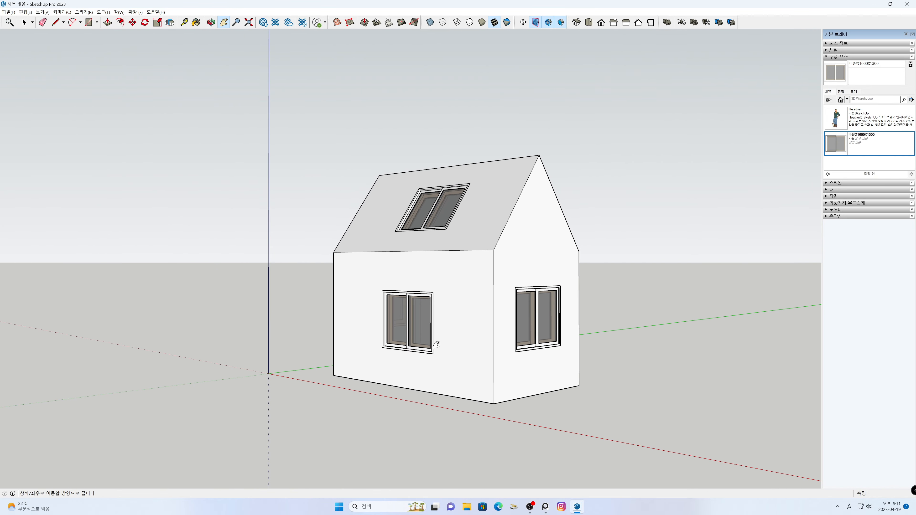
pyautogui.moveTo(679, 378); pyautogui.dragTo(676, 387, button='middle')
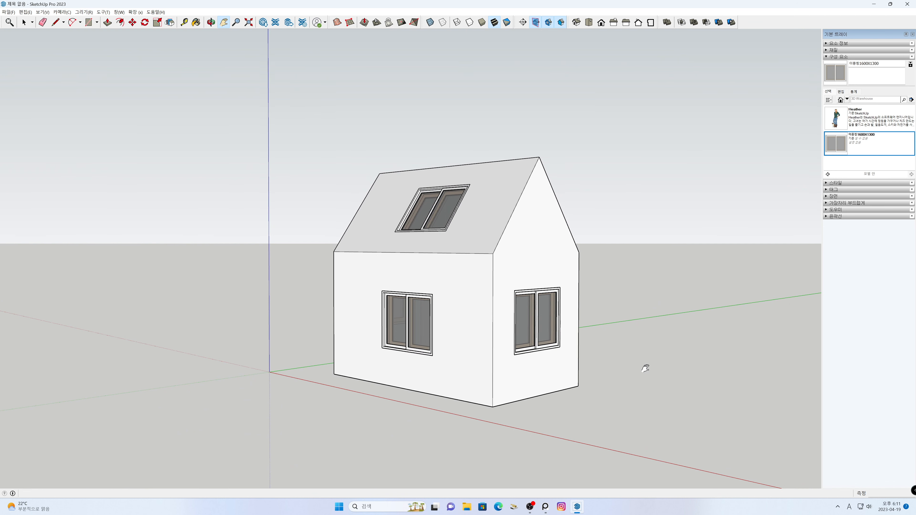